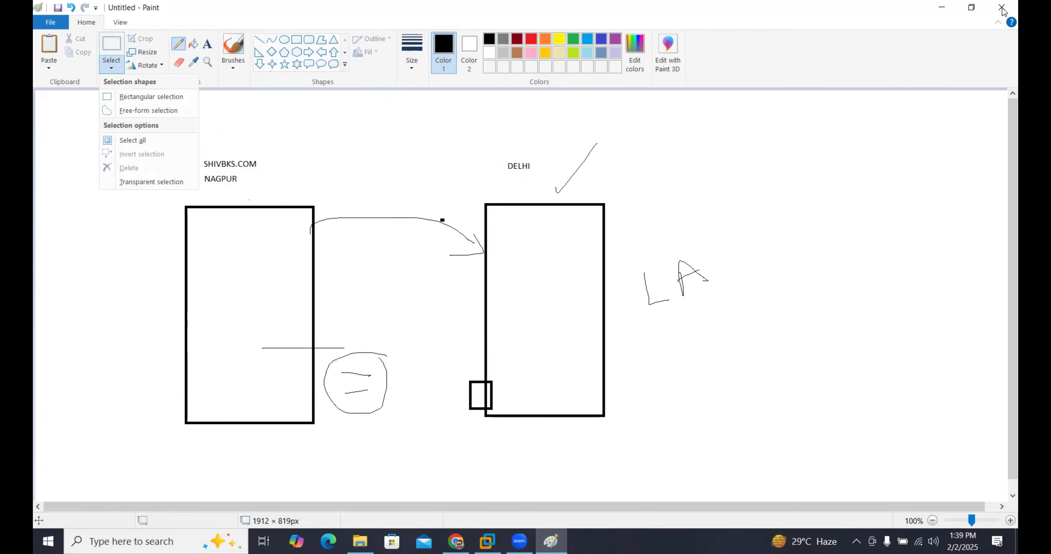
Step: Close the Paint drawing without saving it and switch to the DC virtual machine in VMware Workstation
left_click(1001, 7)
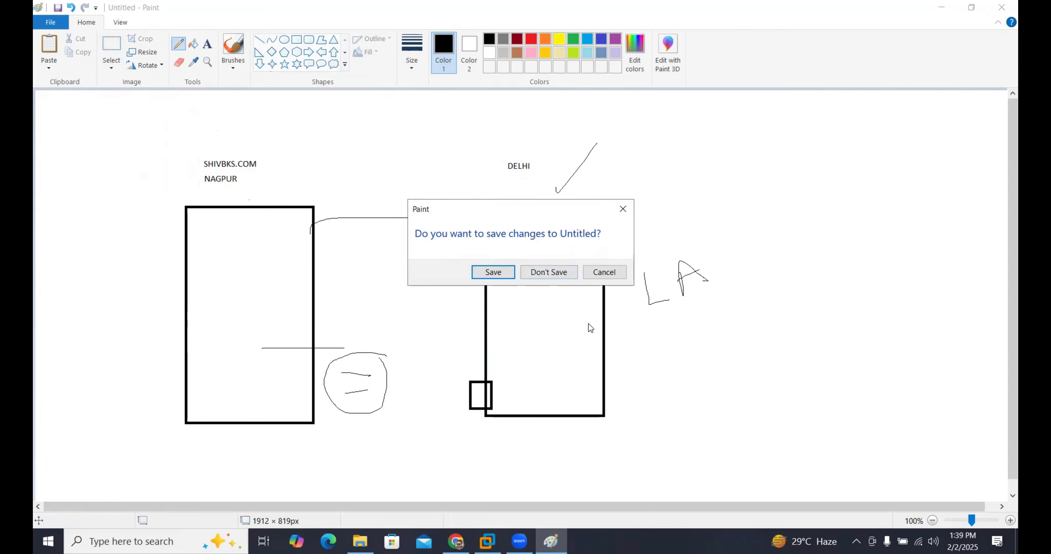
left_click(559, 273)
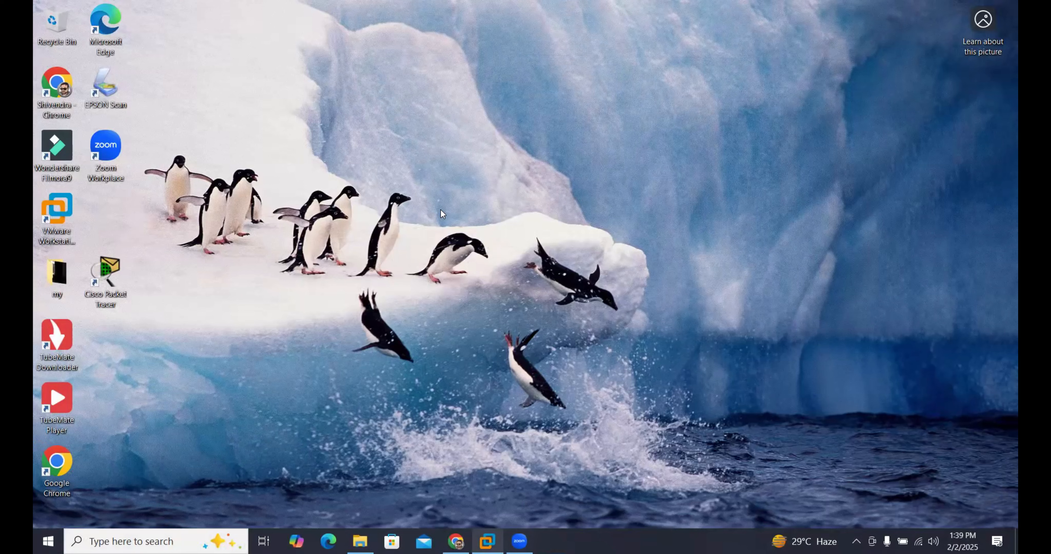
key("alt+Tab")
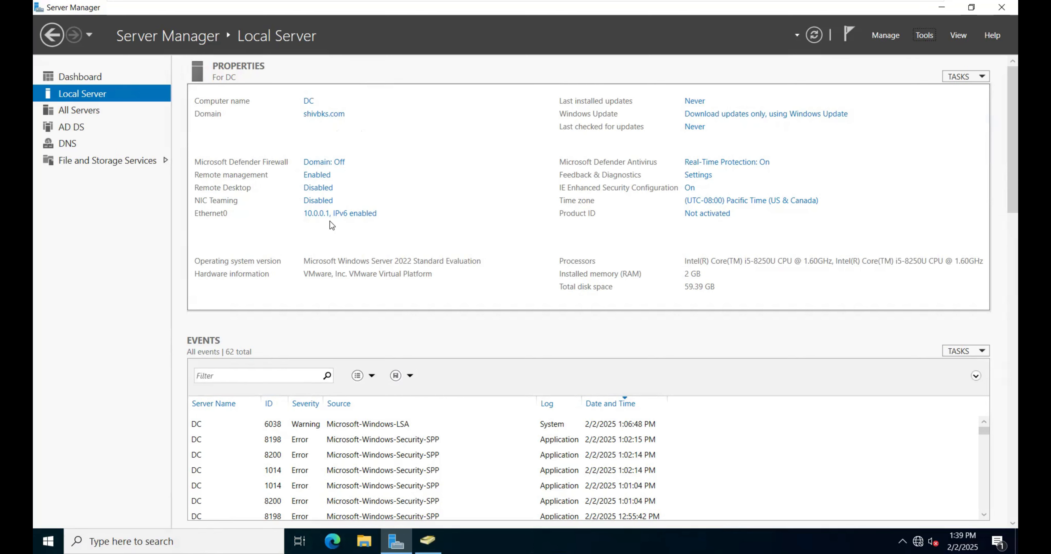
Step: Switch to the rodc virtual machine, ping 10.0.0.1 from a command prompt, and close the prompt
left_click(543, 13)
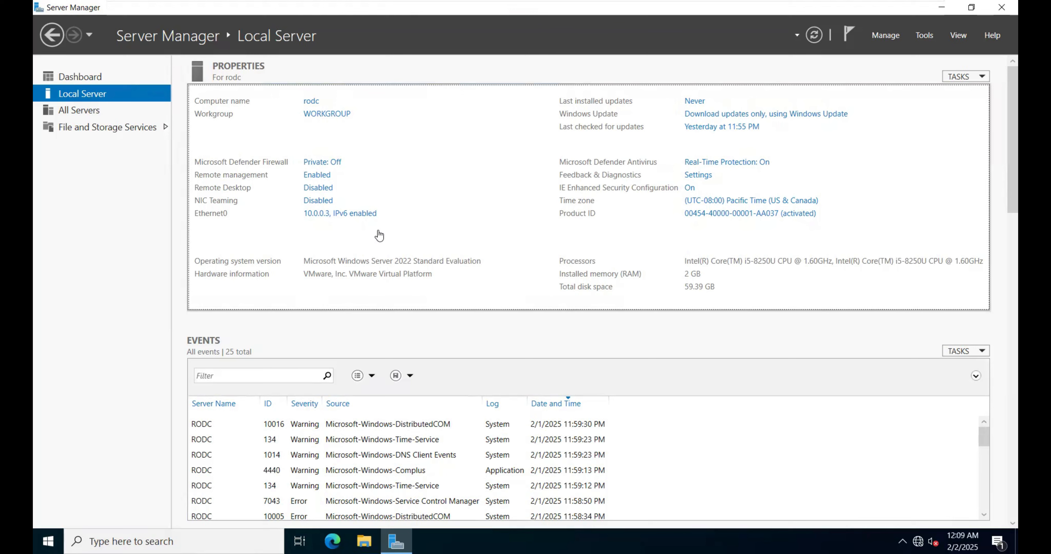
key("super+r")
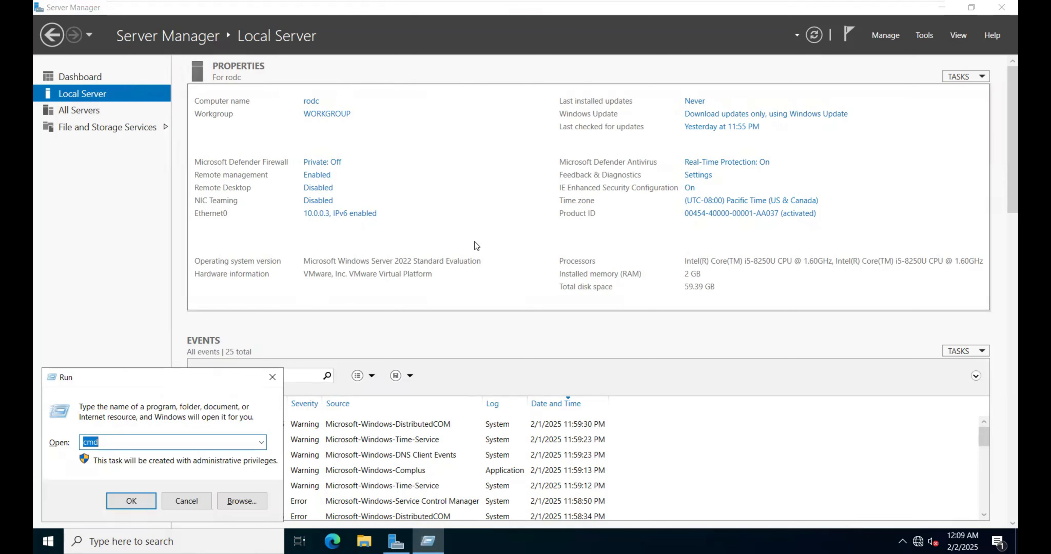
key("Return")
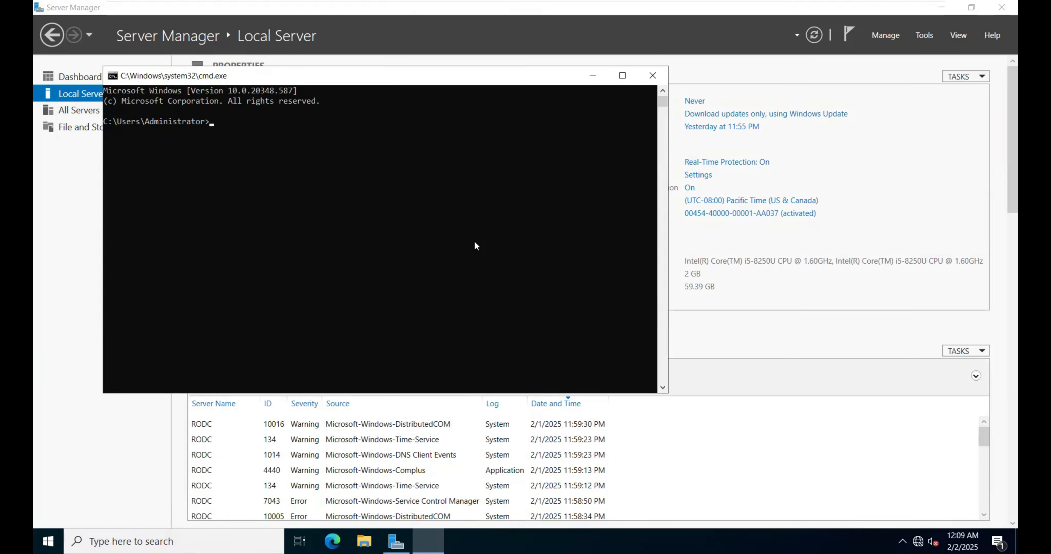
type("ping")
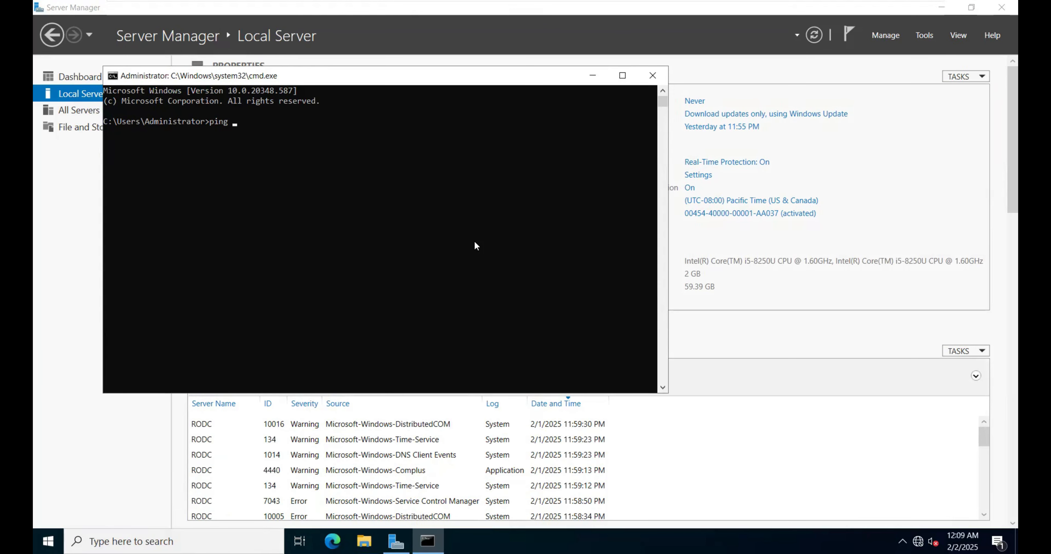
type(" 10.0.0.1")
key("Return")
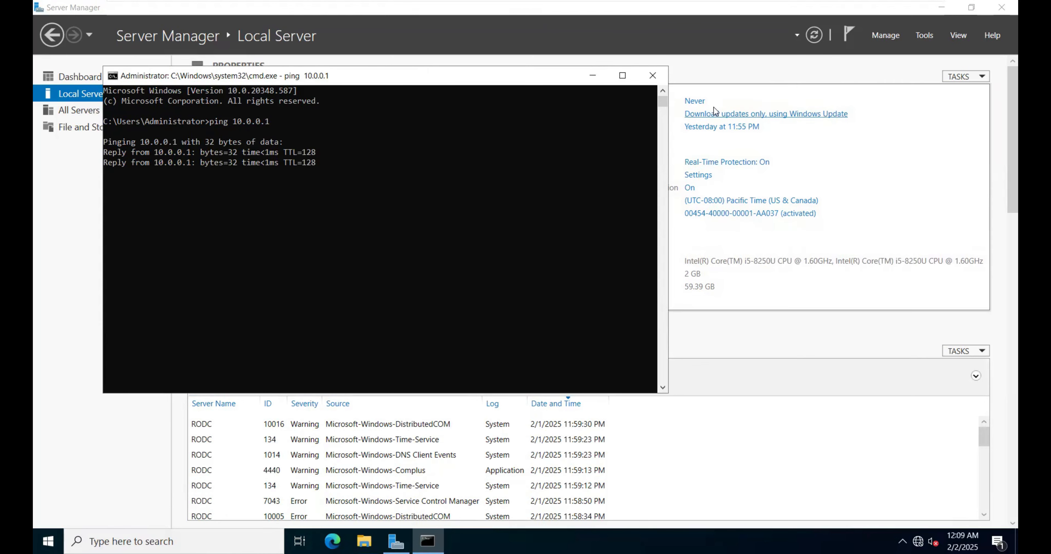
left_click(652, 76)
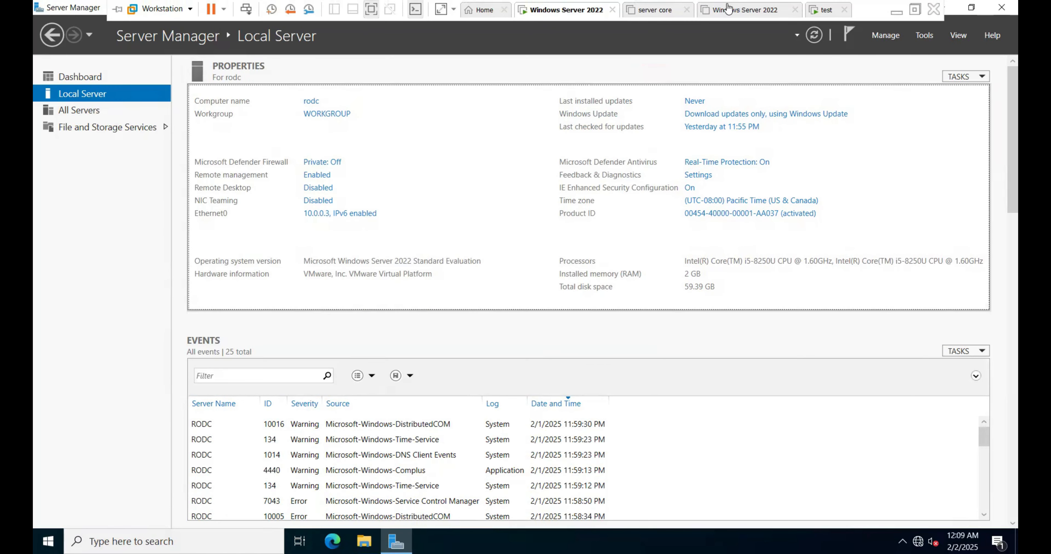
Step: Switch back to the DC virtual machine, ping 10.0.0.3 from a command prompt, and close the prompt
left_click(745, 10)
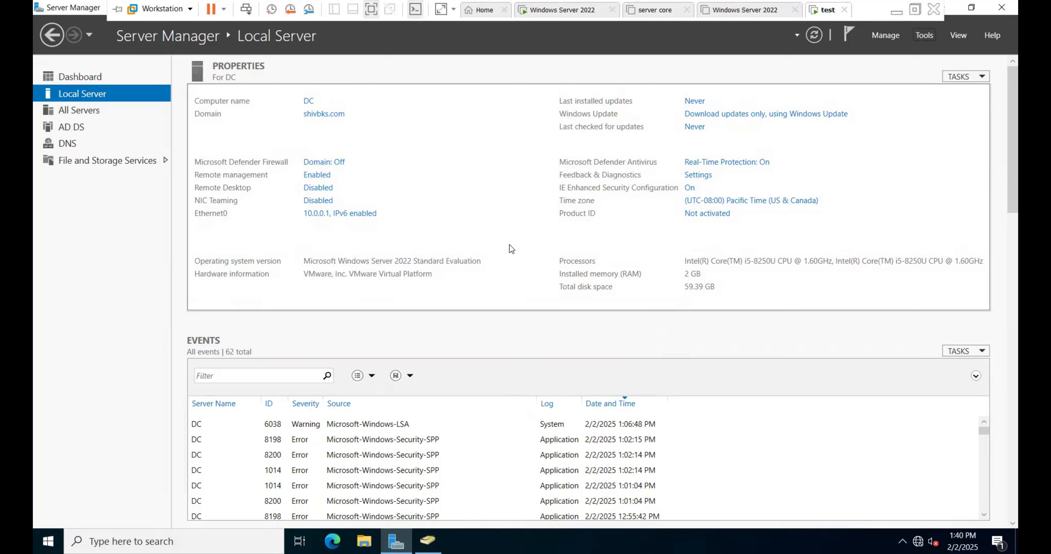
key("super+r")
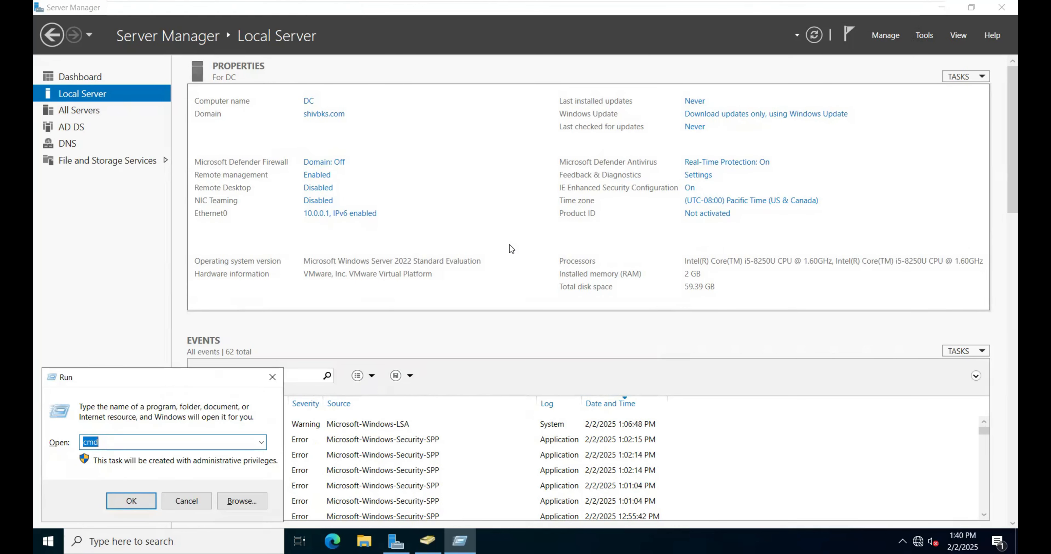
key("Return")
type("pin")
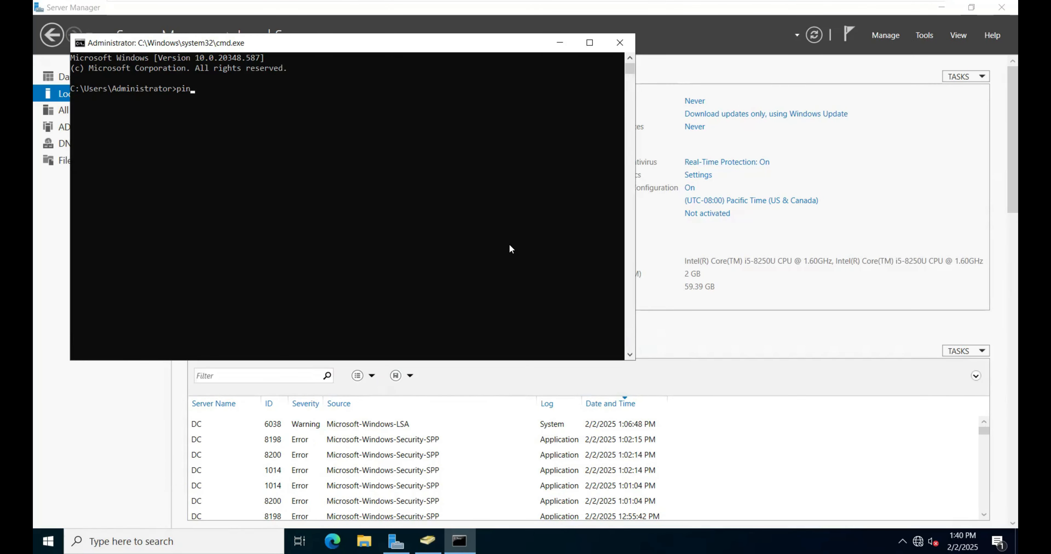
type("g 10.0.0.3")
key("Return")
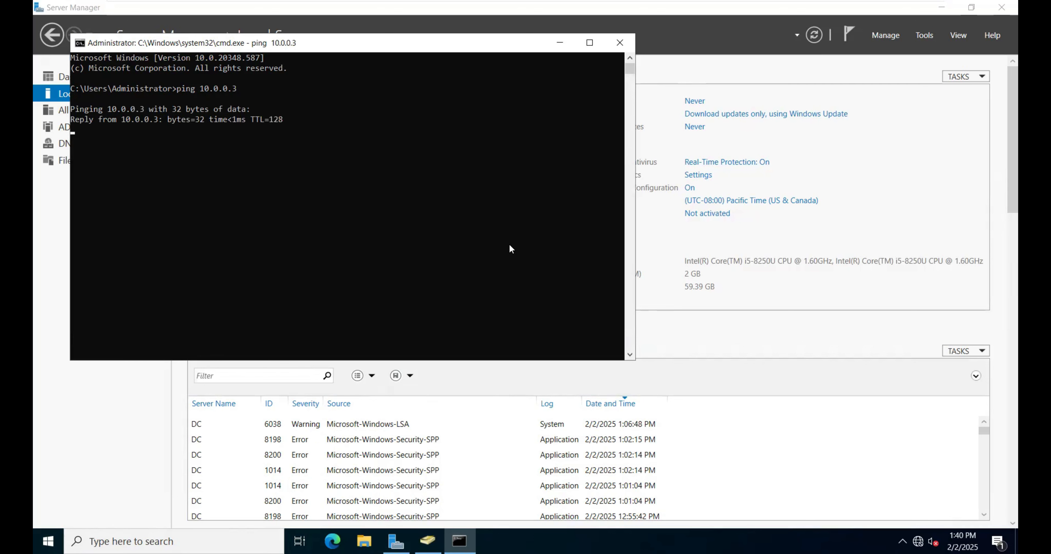
left_click(620, 43)
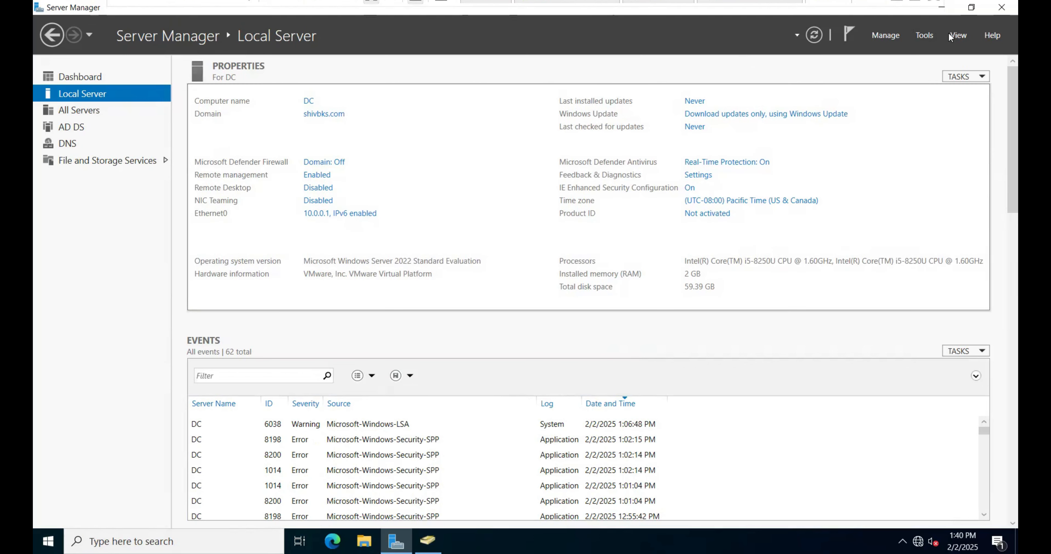
Step: Create an organizational unit named delhi under shivbks.com in Active Directory Users and Computers
left_click(924, 35)
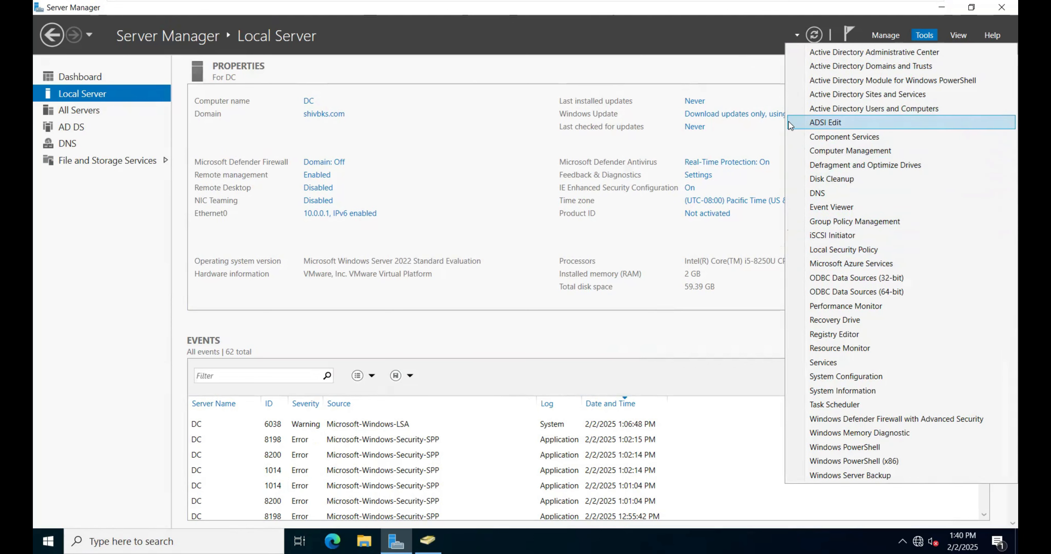
left_click(867, 109)
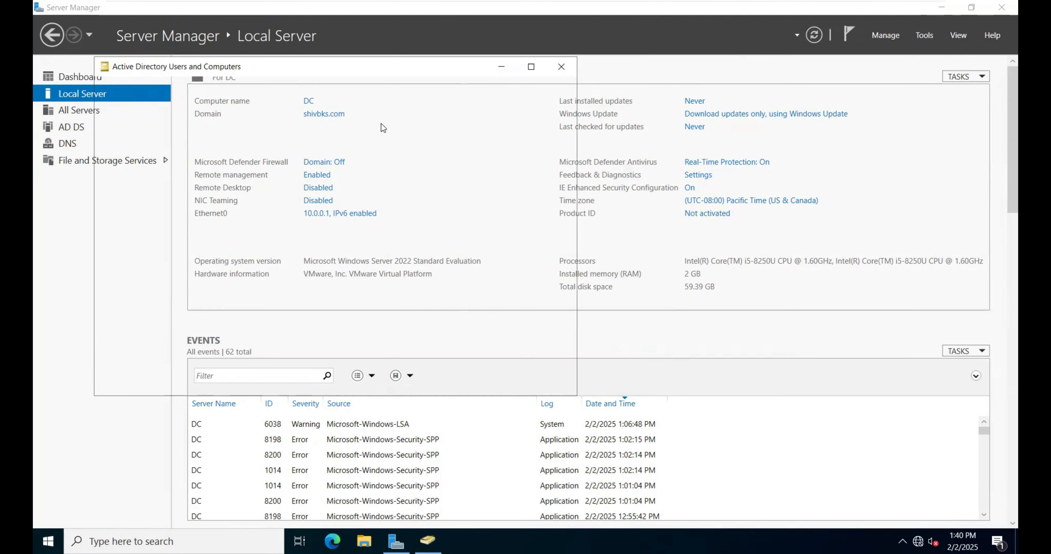
left_click(111, 140)
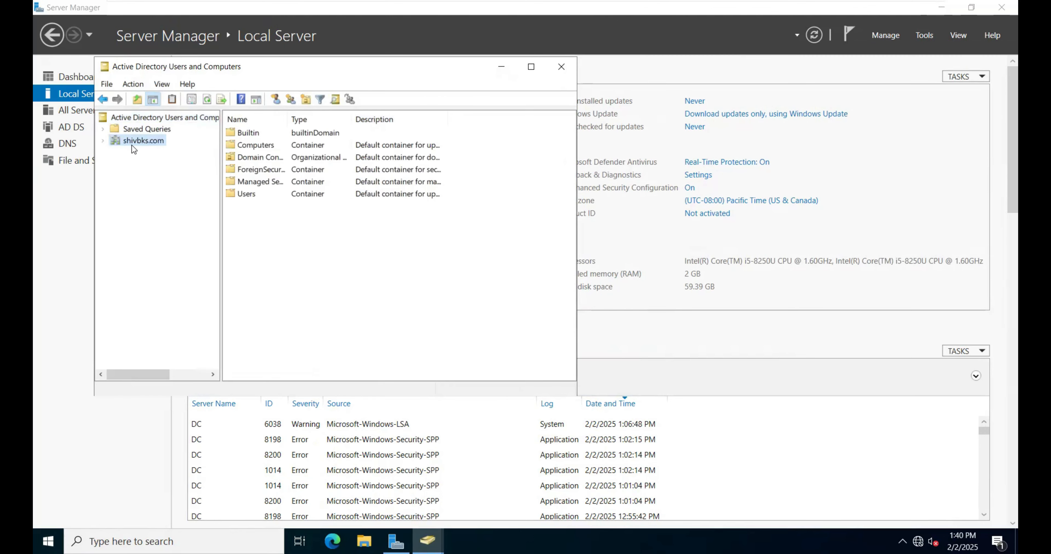
right_click(126, 140)
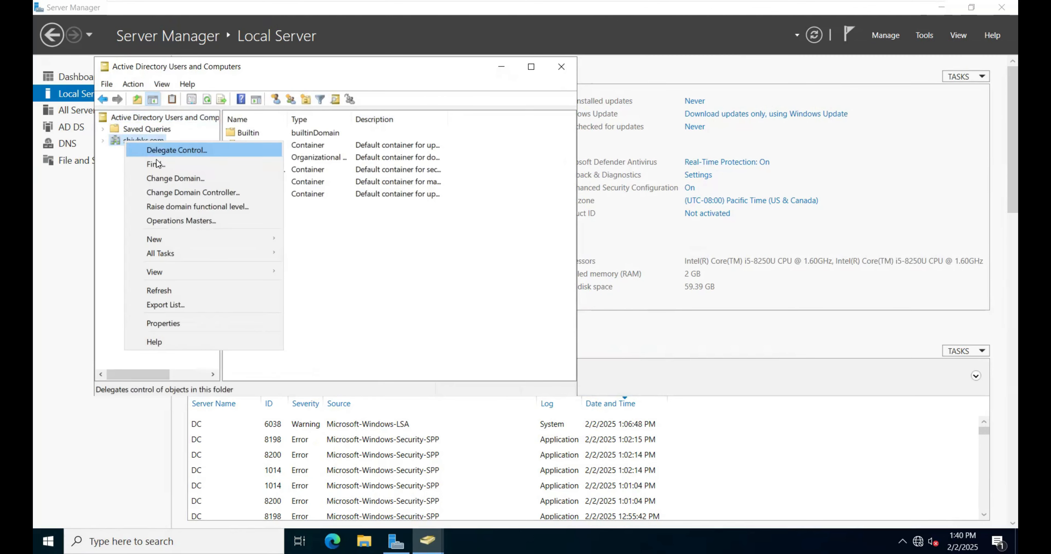
mouse_move(172, 241)
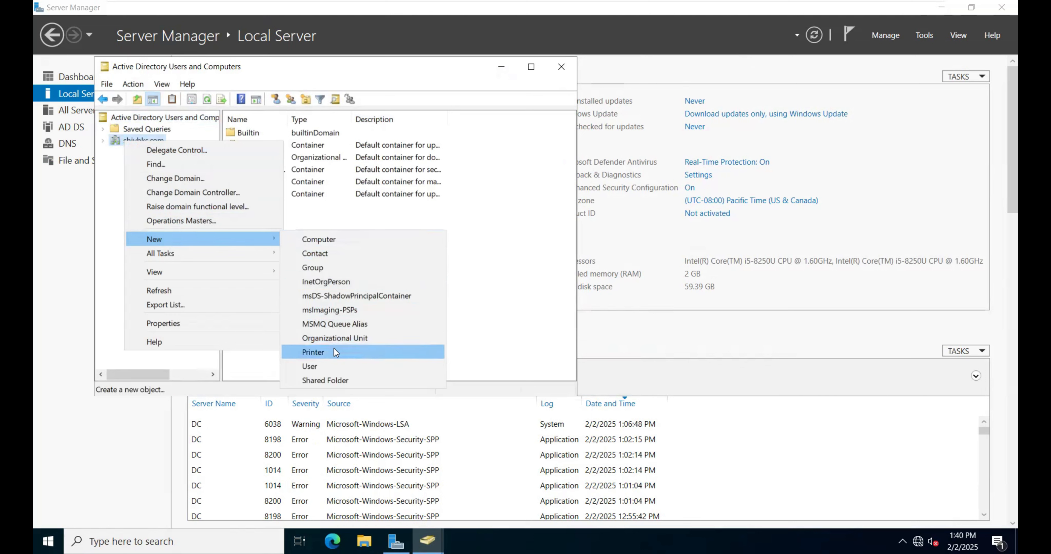
left_click(341, 338)
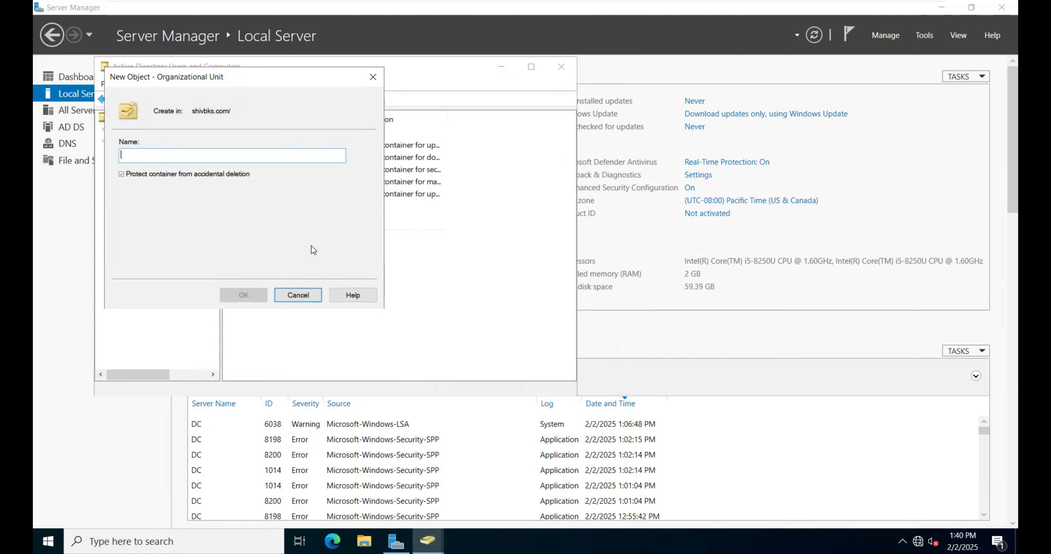
type("de")
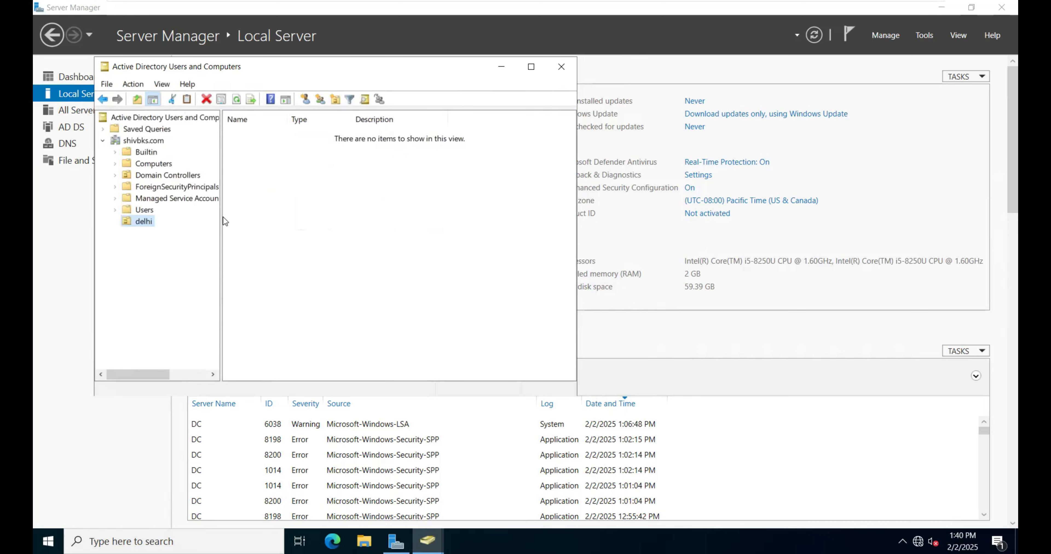
Step: Start a new user in the delhi organizational unit with first name and logon name test
right_click(286, 183)
mouse_move(334, 243)
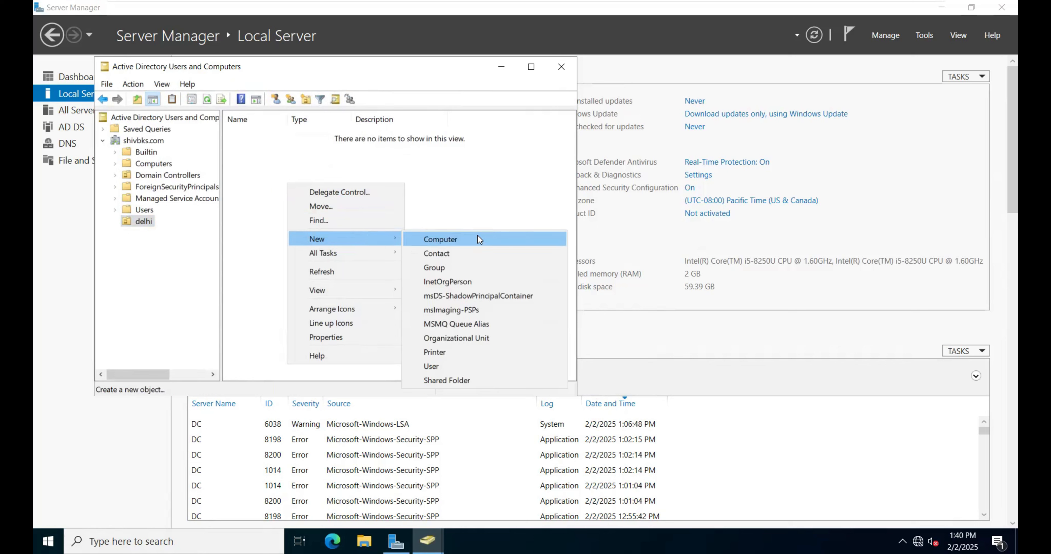
left_click(441, 367)
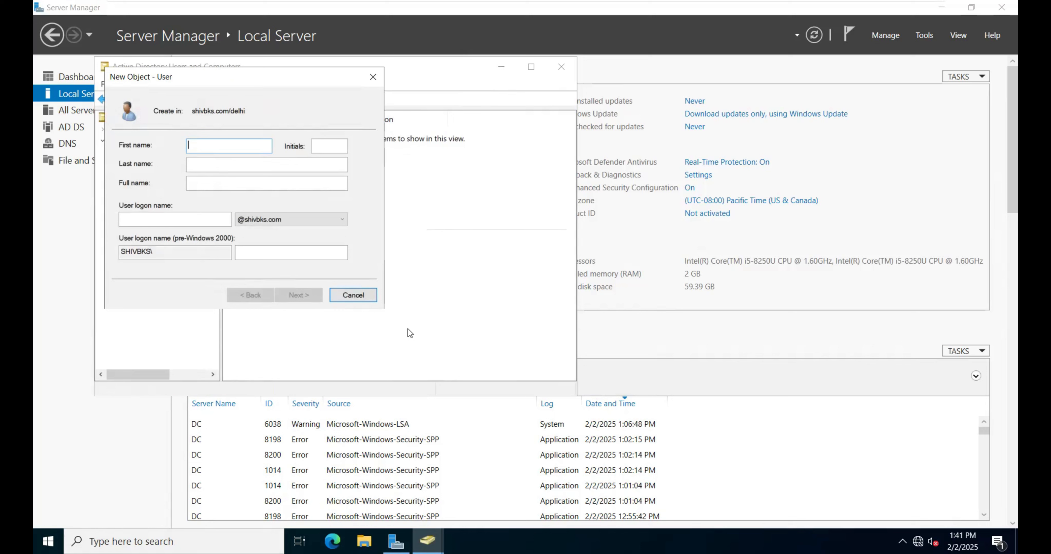
type("ts")
type("st")
left_click(157, 220)
type("test")
left_click(306, 293)
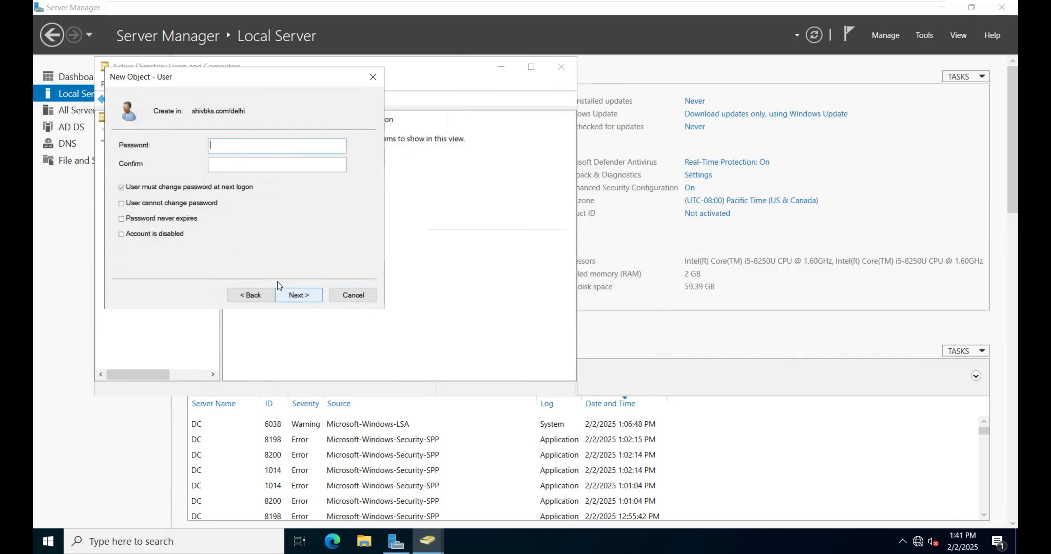
Step: Enter and confirm the test user's password, make it unchangeable by the user and never expiring, and finish creating the account
type("123")
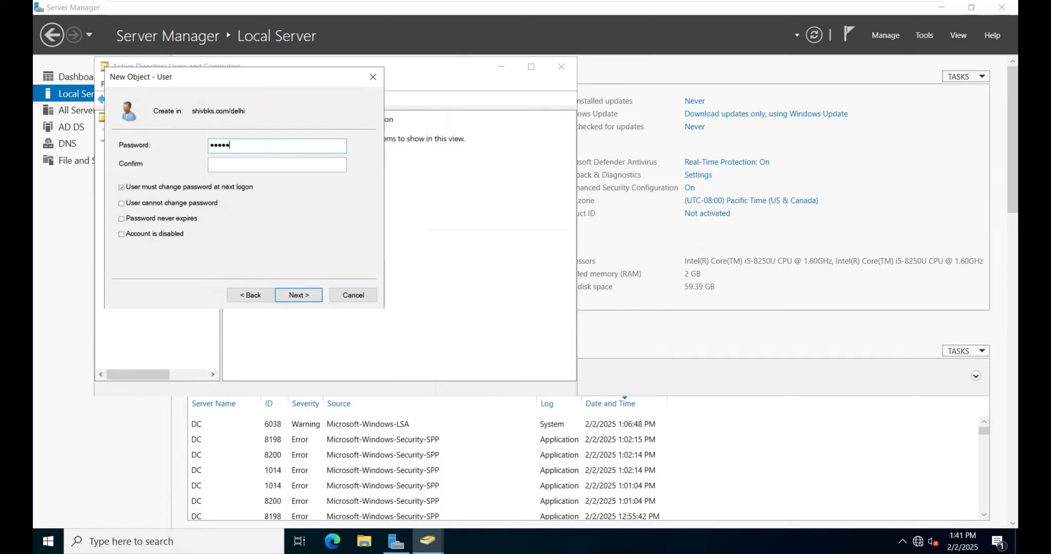
type("12345")
left_click(171, 189)
left_click(172, 204)
left_click(176, 217)
left_click(304, 297)
left_click(302, 295)
Step: Start another new user in the delhi organizational unit with first name and logon name demo
right_click(281, 215)
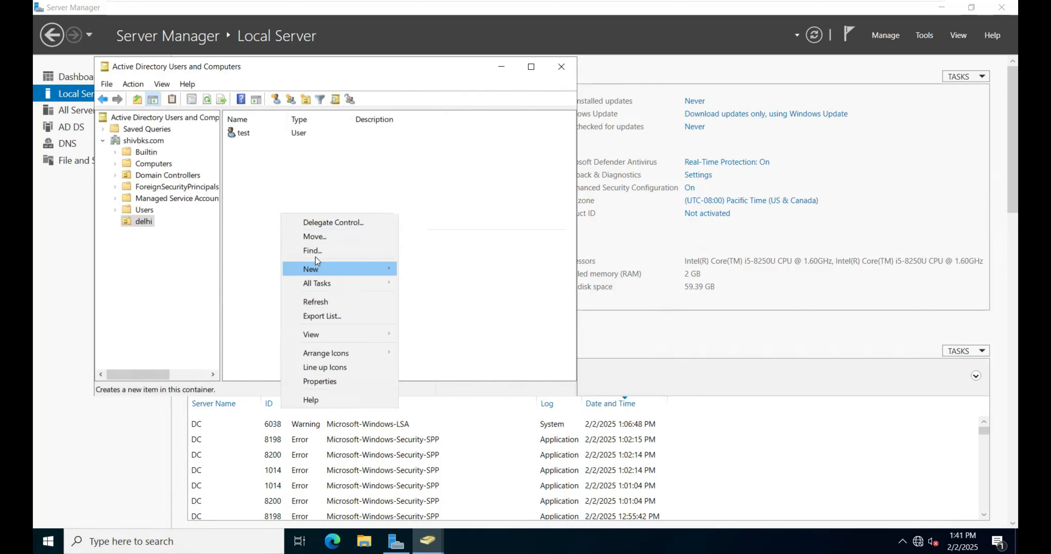
mouse_move(322, 269)
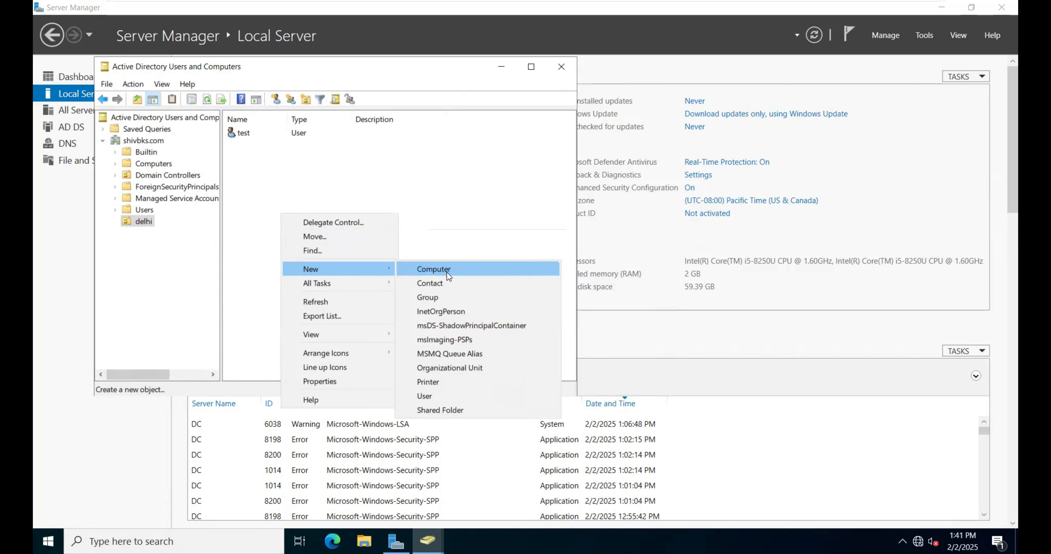
left_click(427, 396)
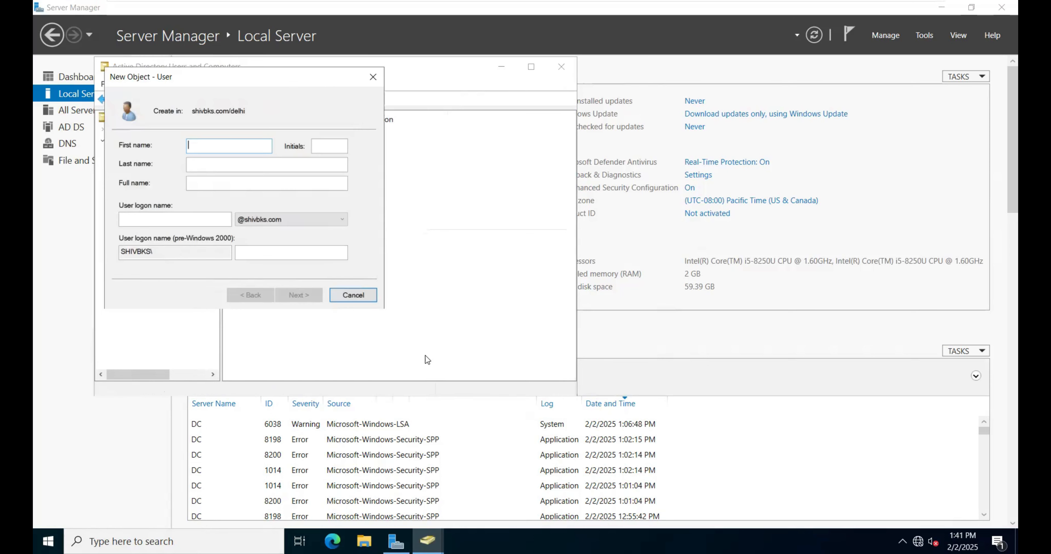
type("demo")
left_click(187, 222)
type("de")
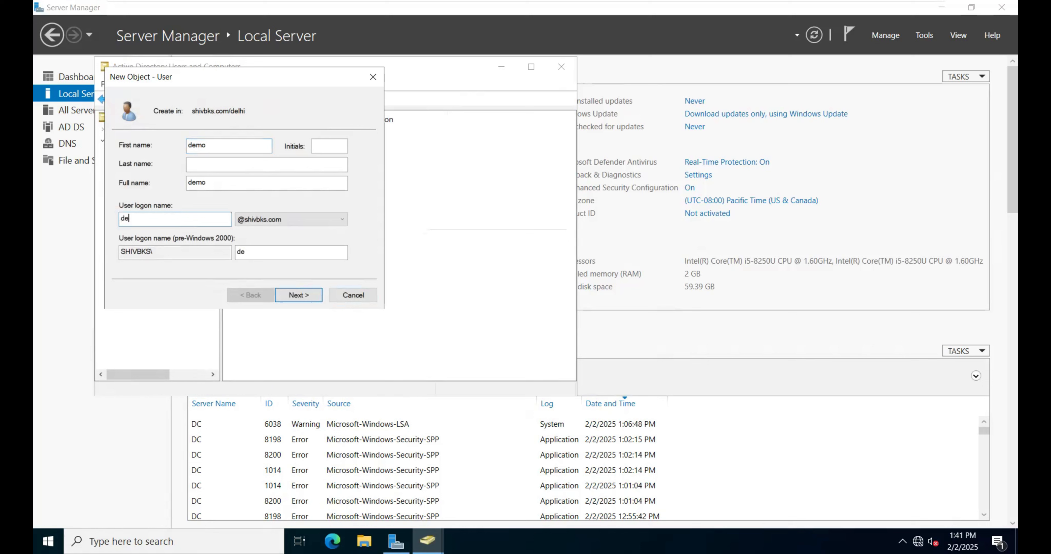
type("mo")
left_click(298, 295)
Step: Enter and confirm the demo user's password, make it unchangeable by the user and never expiring, and finish creating the account
type("123")
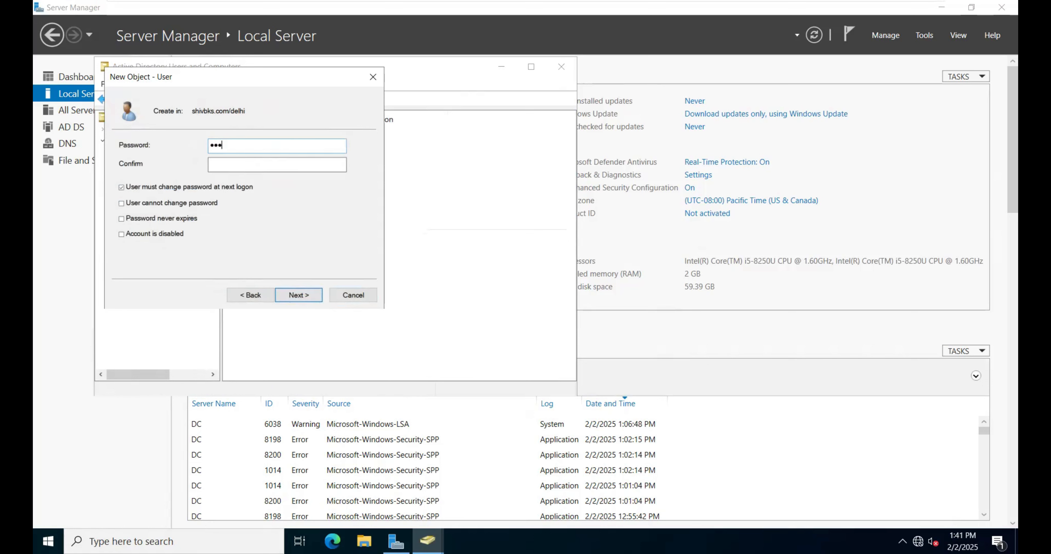
type("••••")
left_click(231, 166)
type("12345")
key("shift+Tab")
type("••••••")
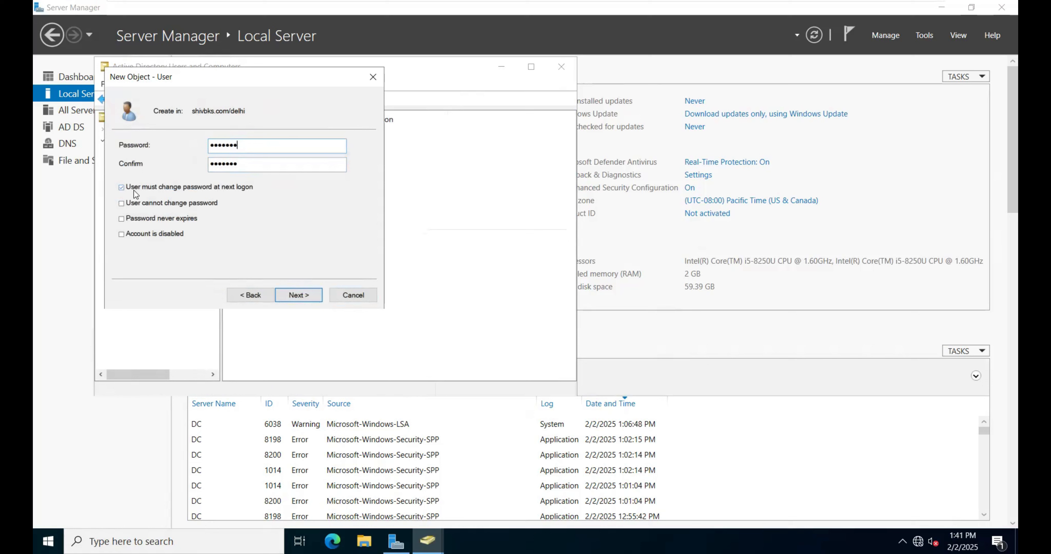
left_click(121, 203)
left_click(122, 219)
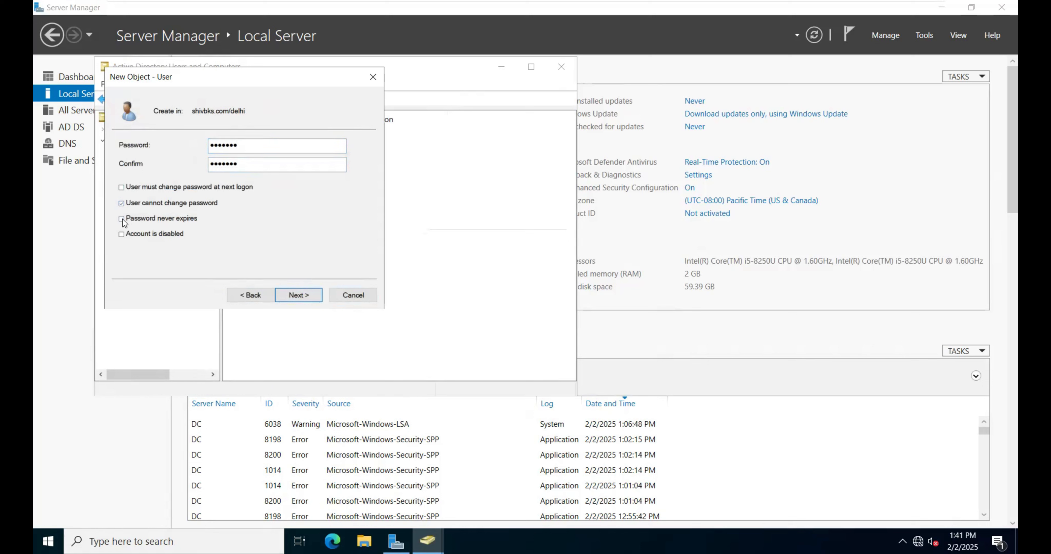
left_click(303, 299)
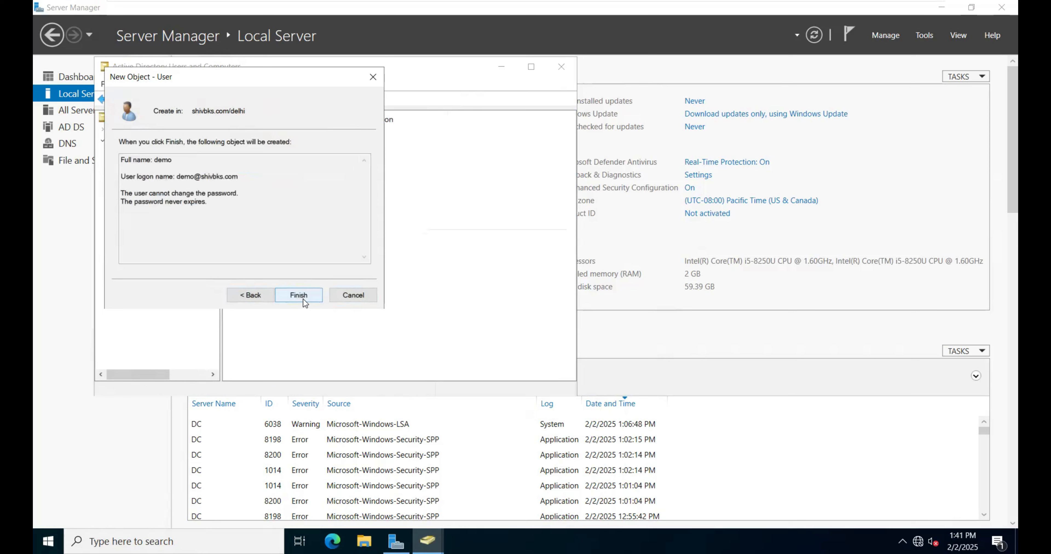
left_click(303, 299)
Step: Open the test user's group membership and list all groups in shivbks.com that can be added
left_click(254, 211)
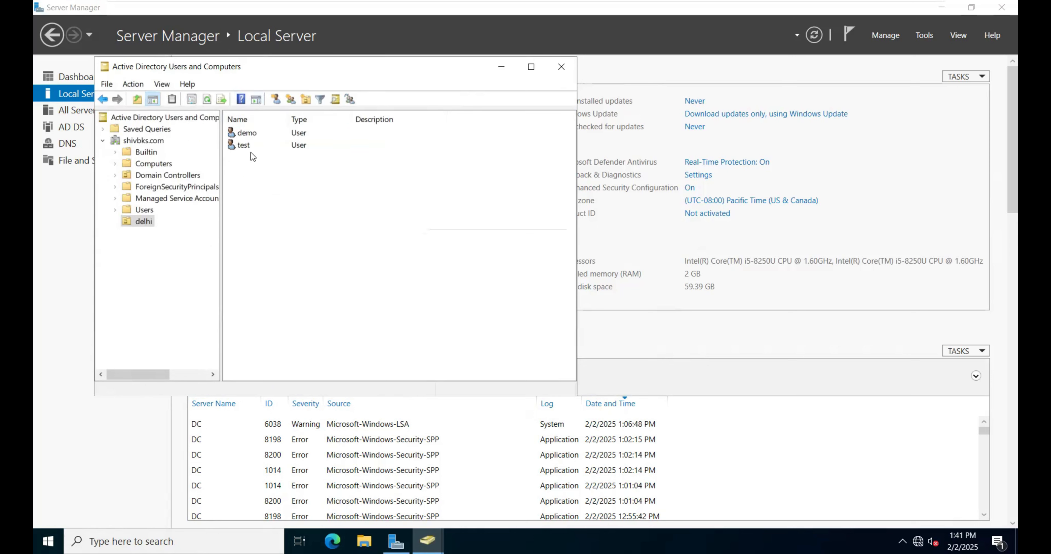
right_click(244, 146)
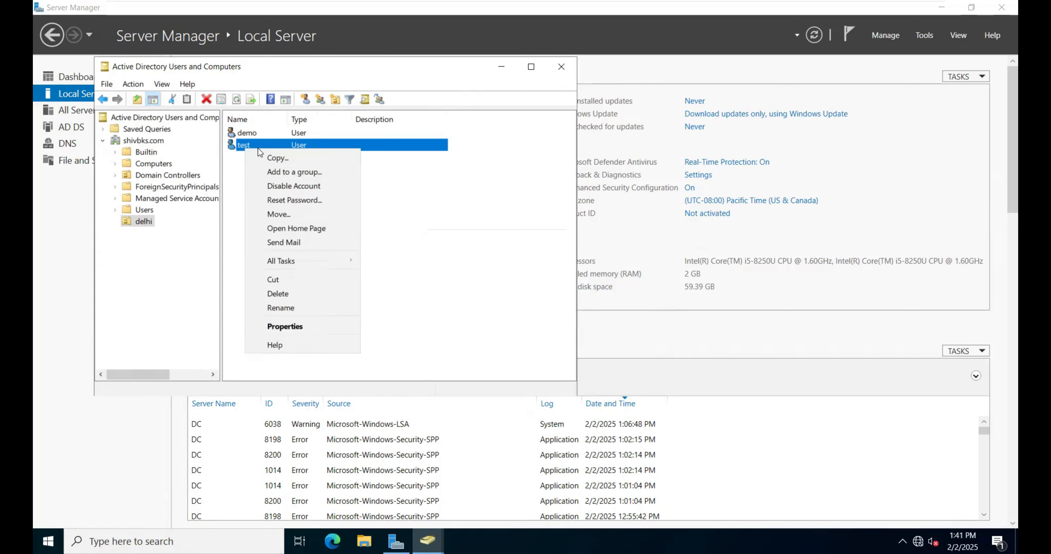
left_click(284, 326)
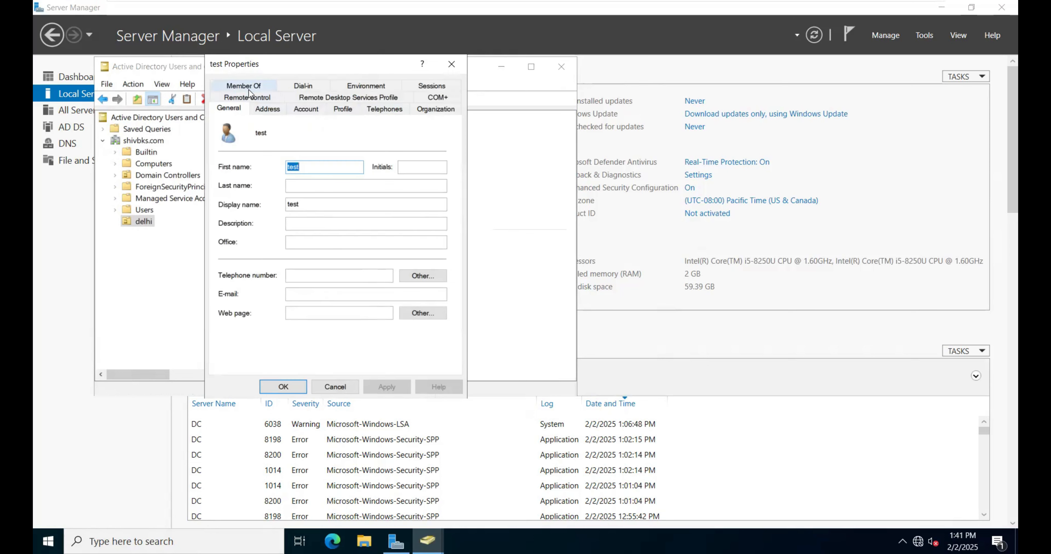
left_click(244, 86)
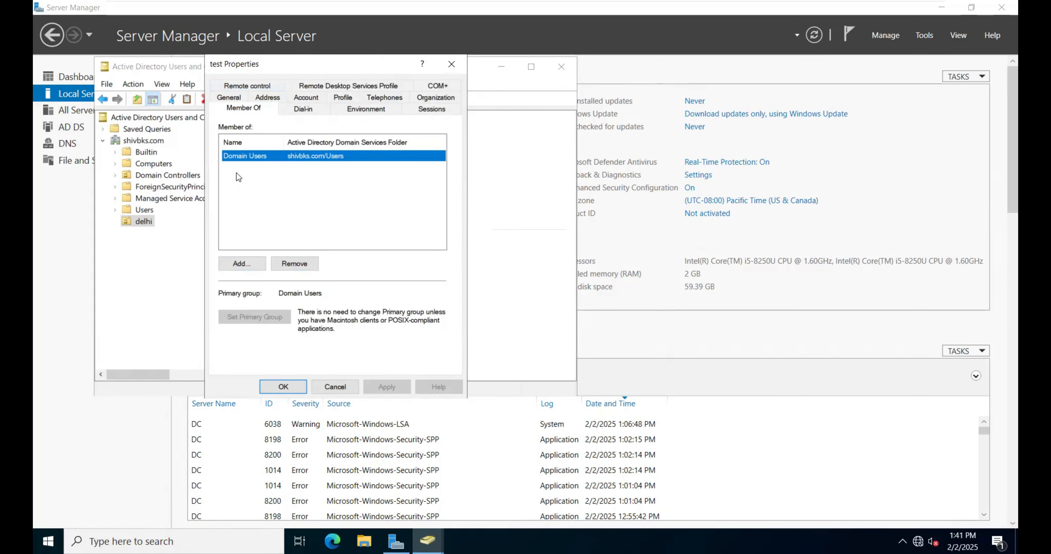
left_click(255, 262)
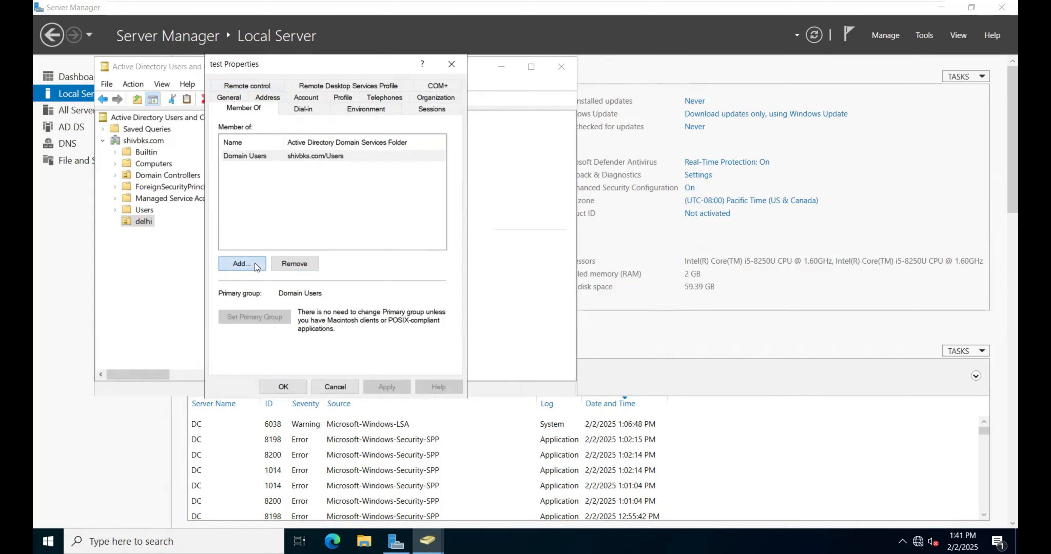
left_click(231, 222)
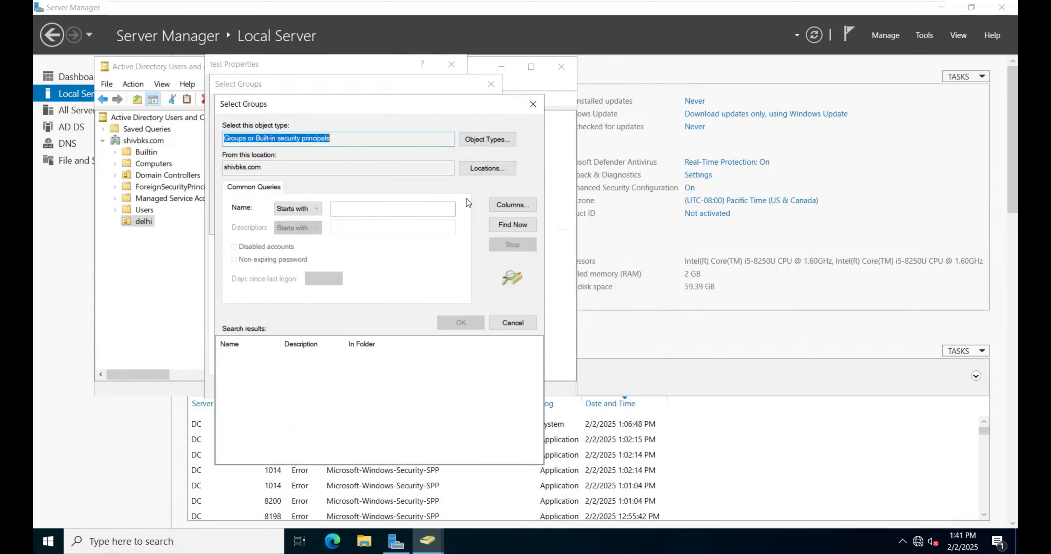
left_click(512, 224)
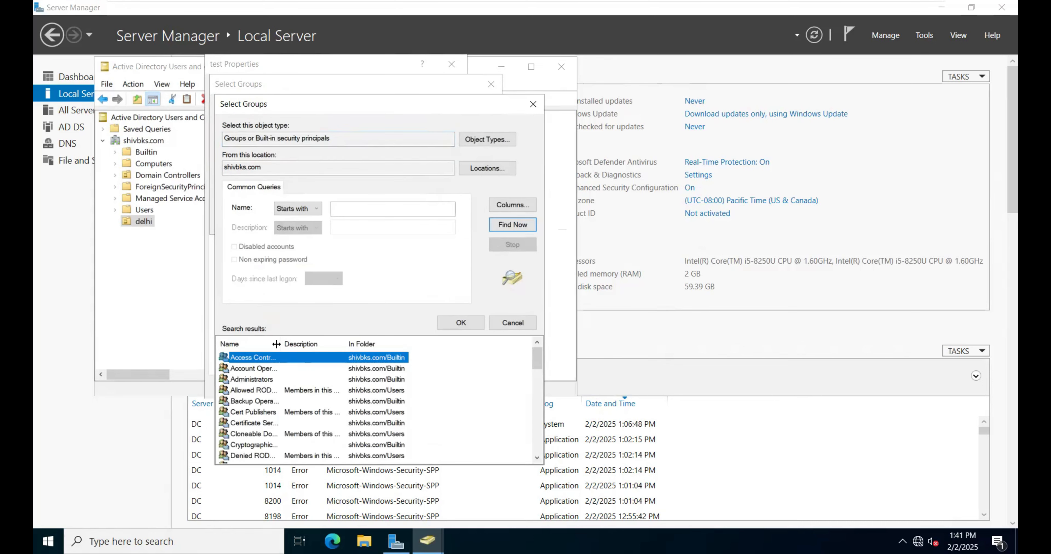
left_click_drag(281, 346, 348, 345)
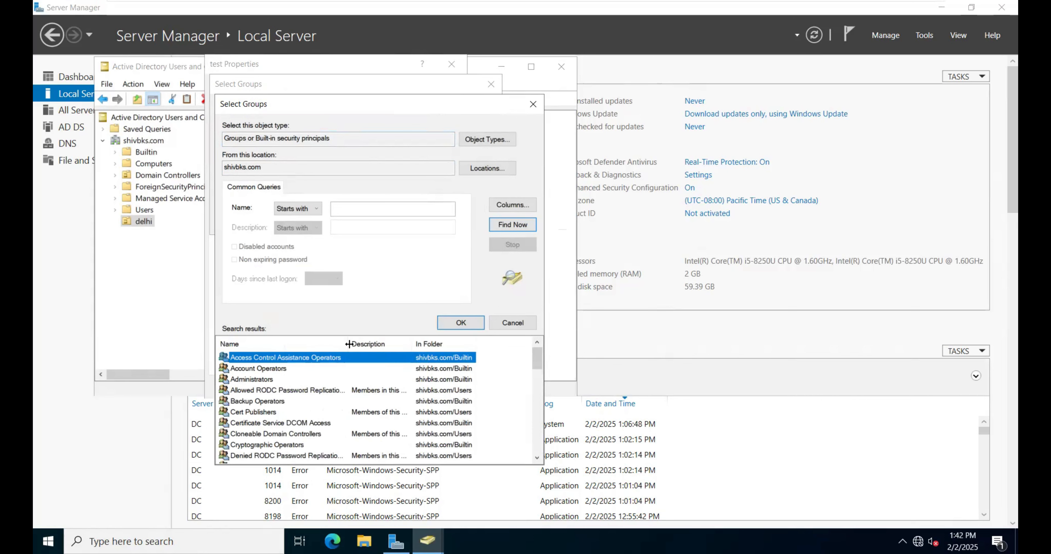
Step: Add the test user to Allowed RODC Password Replication Group, Server Operators and Storage Replica Administrators, and save its properties
left_click(252, 393)
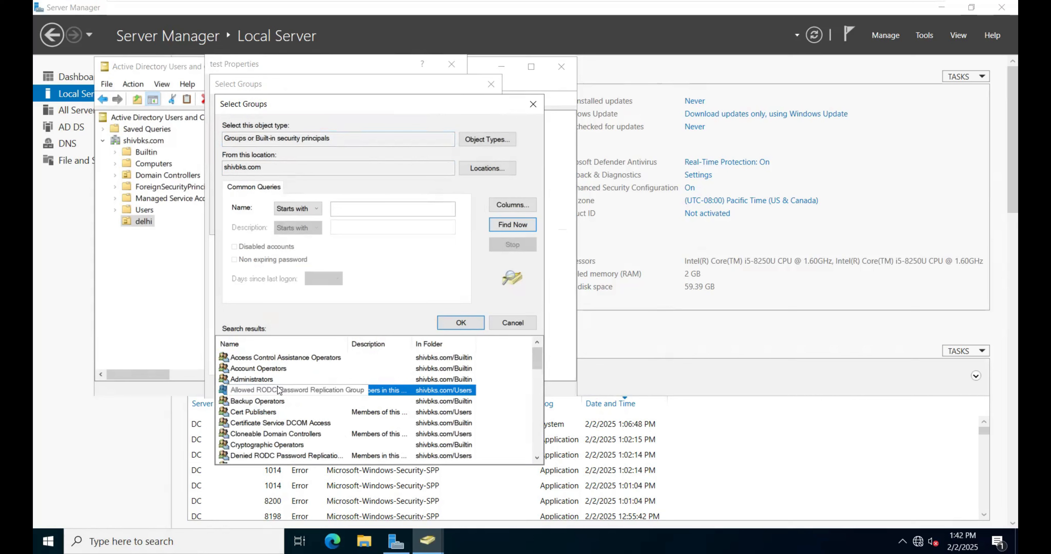
left_click_drag(536, 364, 517, 437)
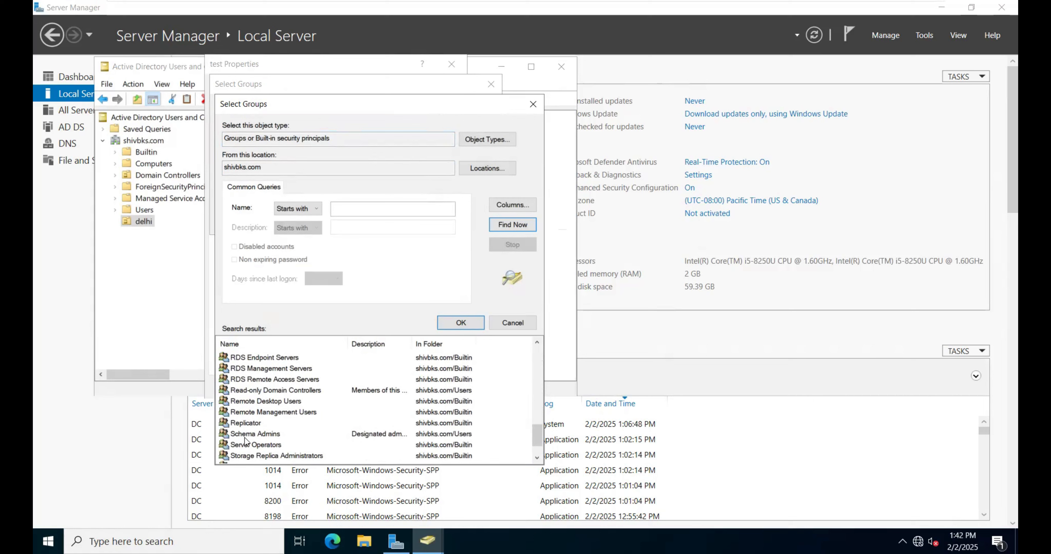
scroll(261, 438, "down", 1)
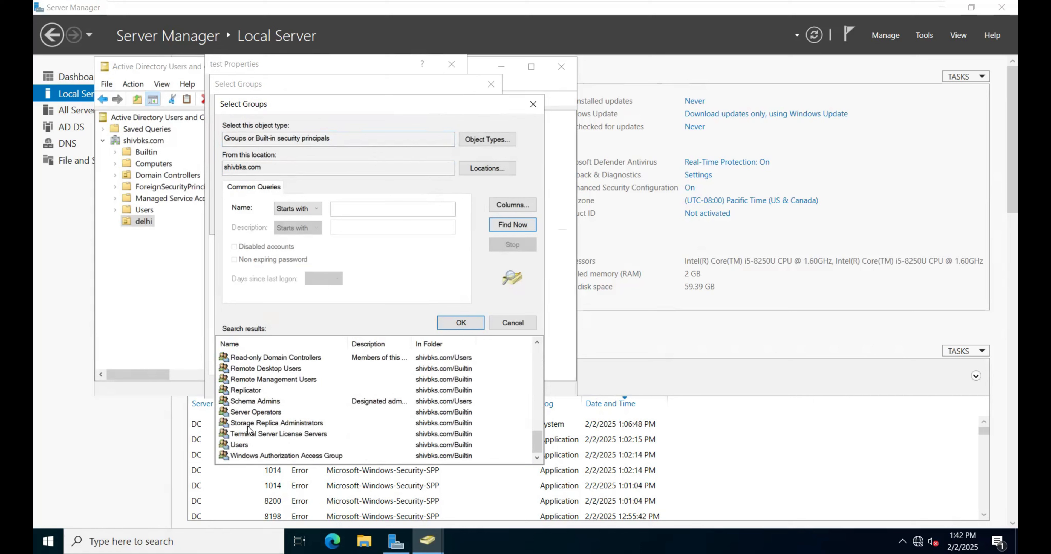
left_click(256, 413)
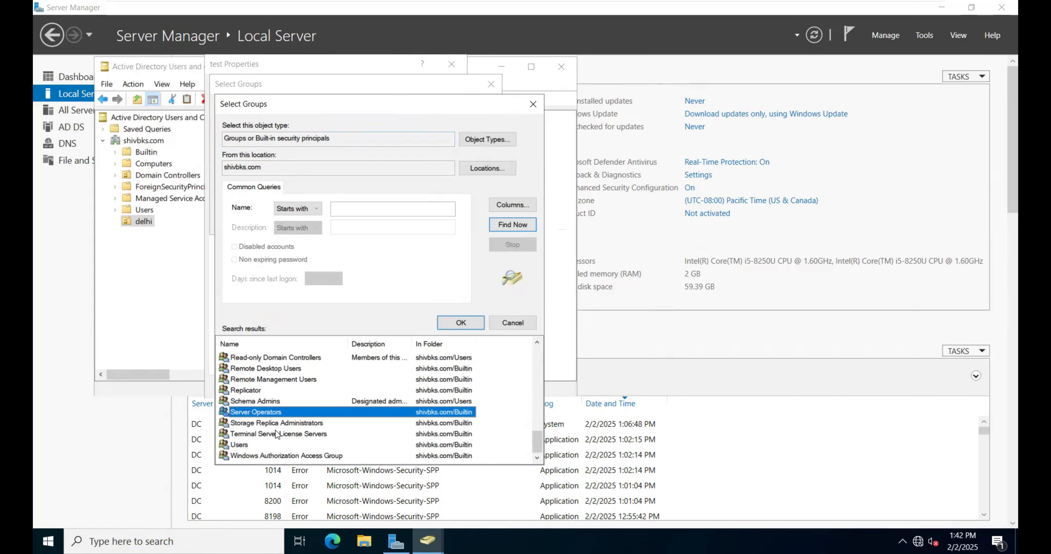
left_click(290, 424, "ctrl")
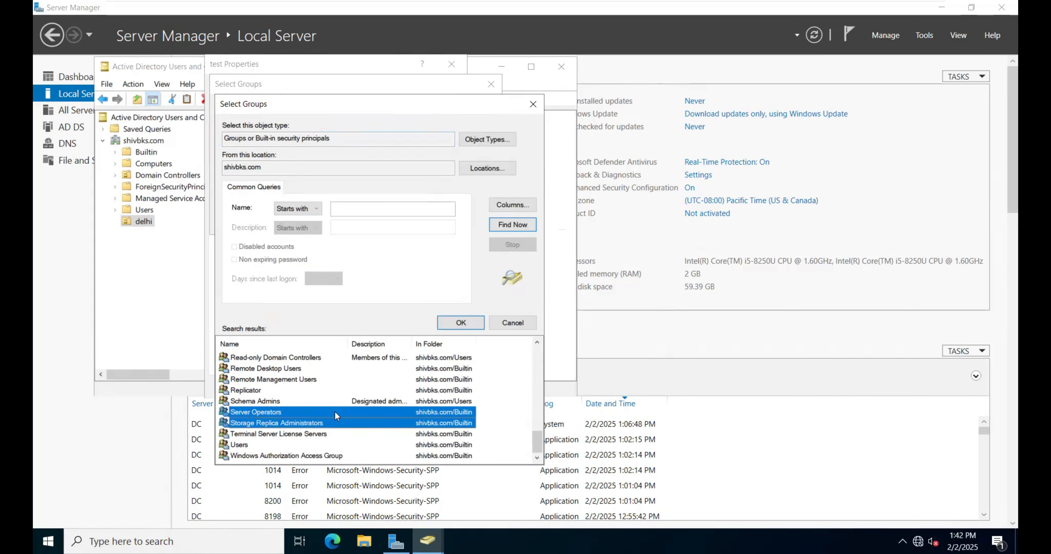
left_click(460, 324)
left_click(437, 220)
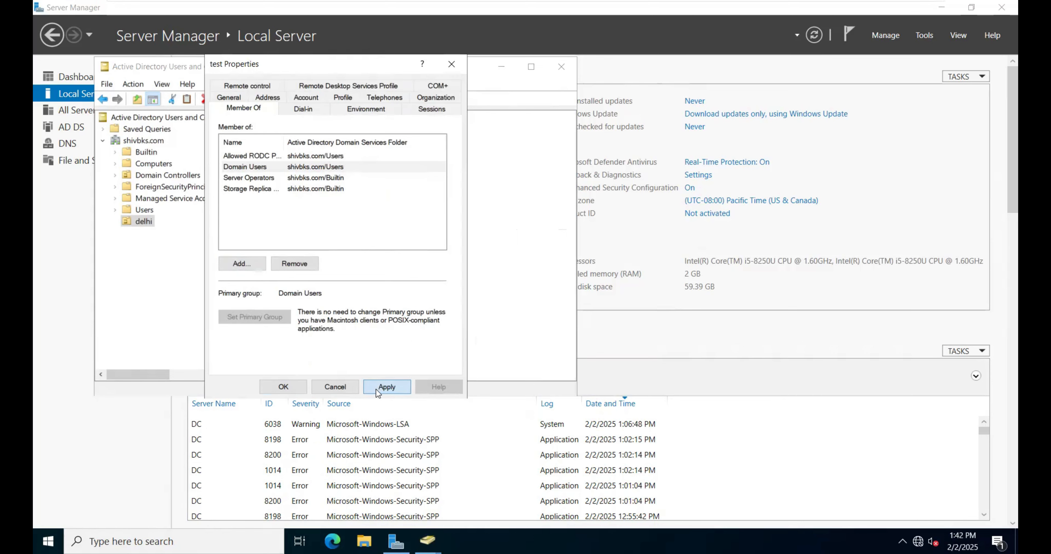
left_click(376, 388)
left_click(283, 388)
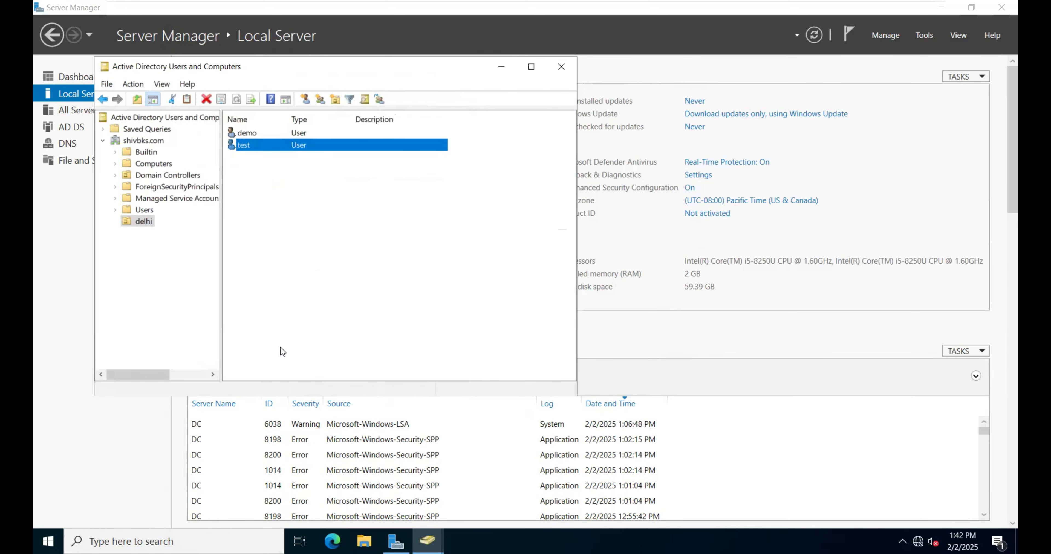
Step: Open the demo user's group membership and list all groups in shivbks.com that can be added
right_click(252, 135)
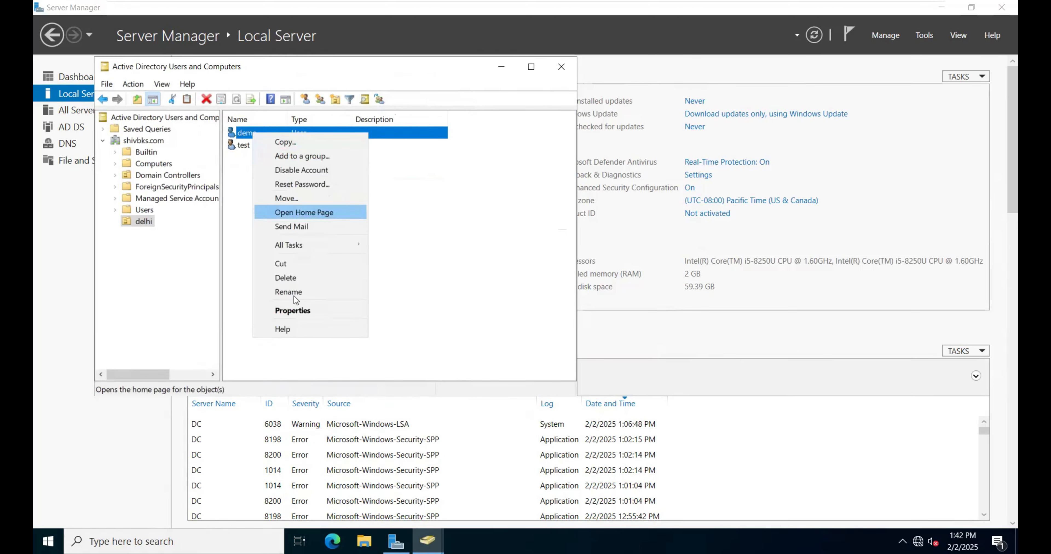
left_click(302, 313)
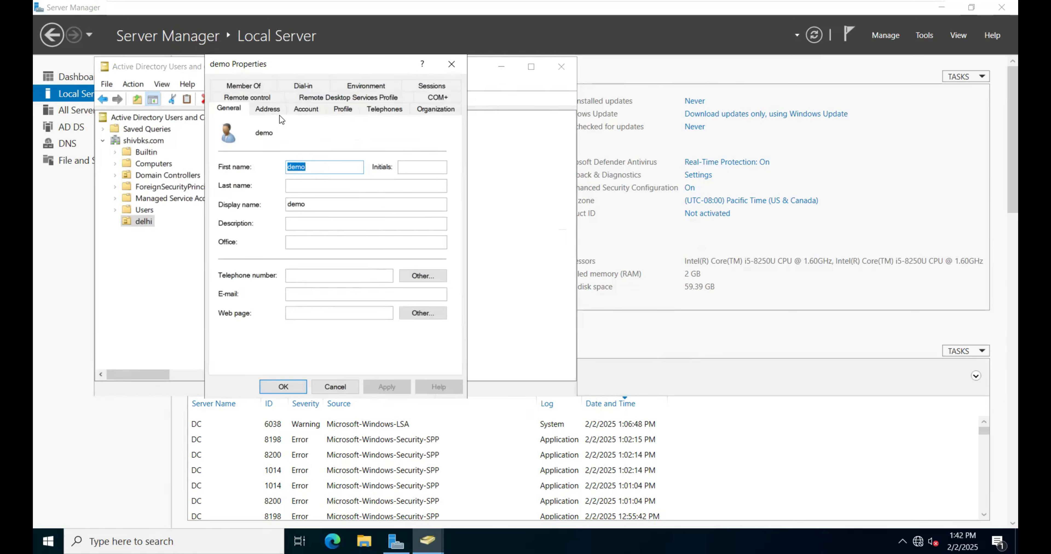
left_click(255, 86)
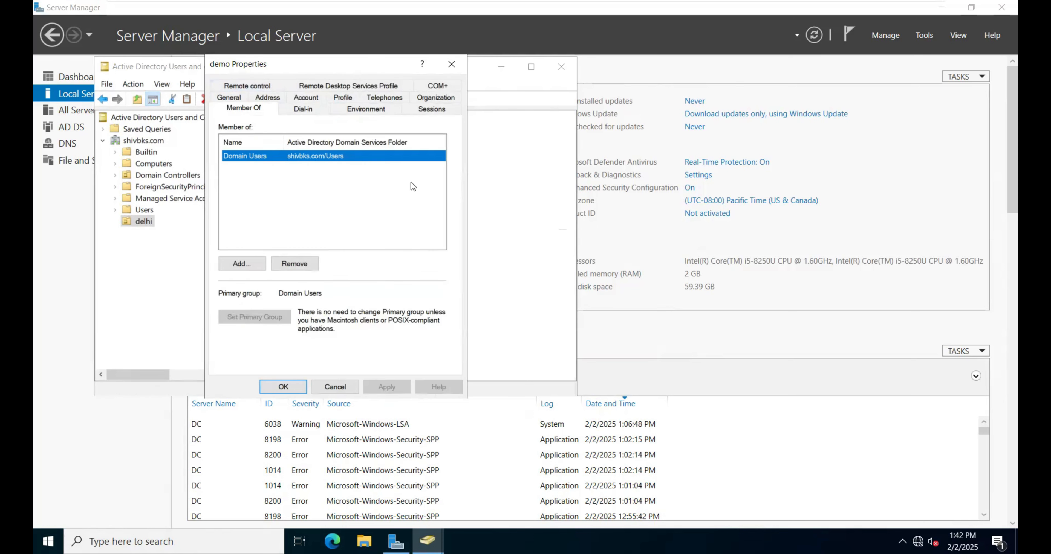
left_click(259, 264)
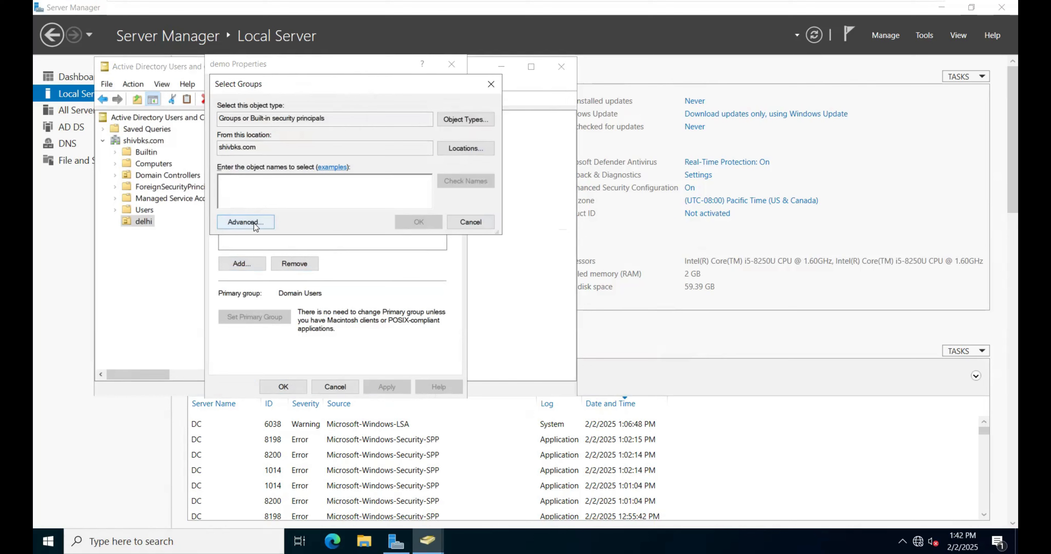
left_click(246, 223)
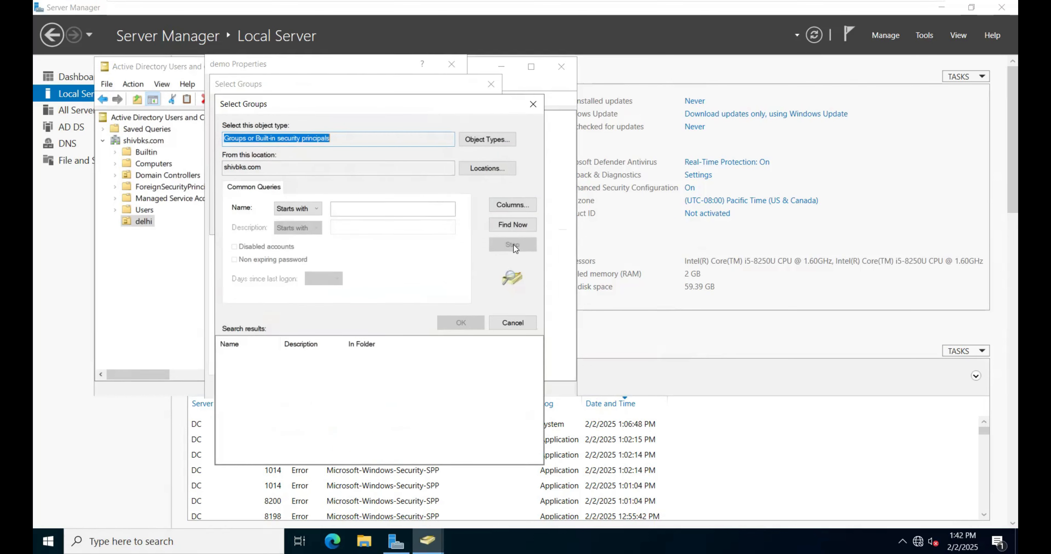
left_click(505, 227)
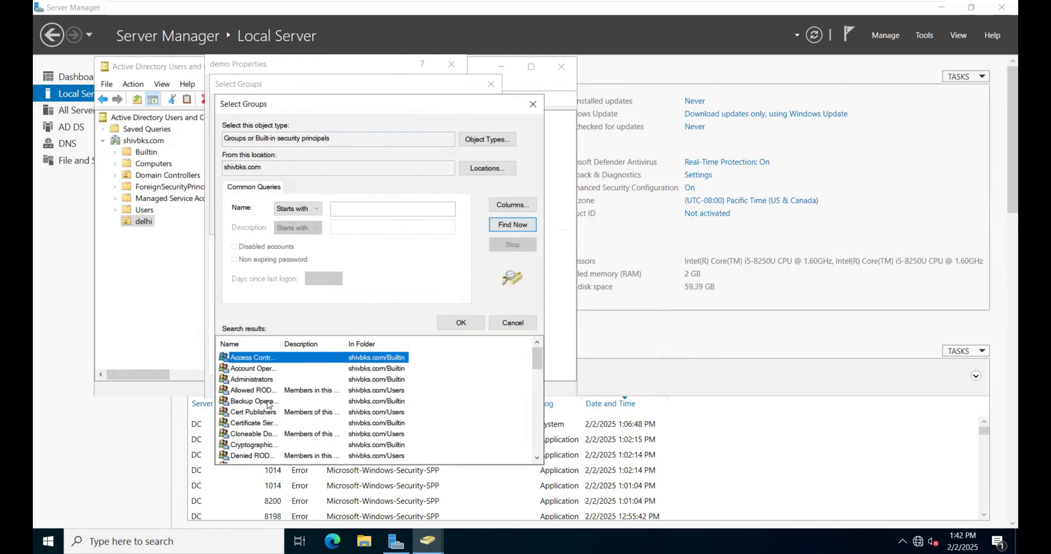
Step: Add the demo user to Allowed RODC Password Replication Group, Server Operators and Storage Replica Administrators, and save its properties
left_click(253, 391)
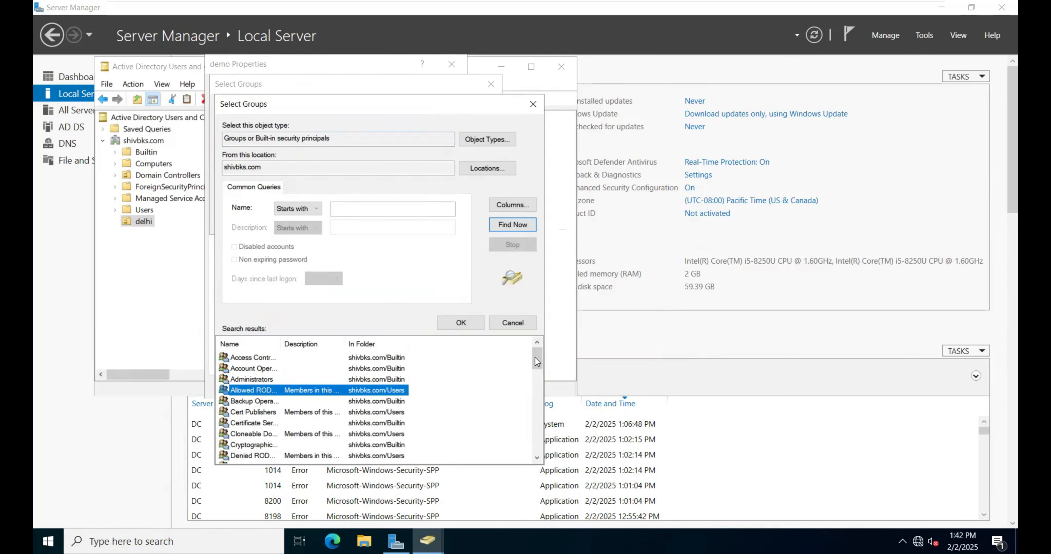
left_click_drag(537, 362, 529, 442)
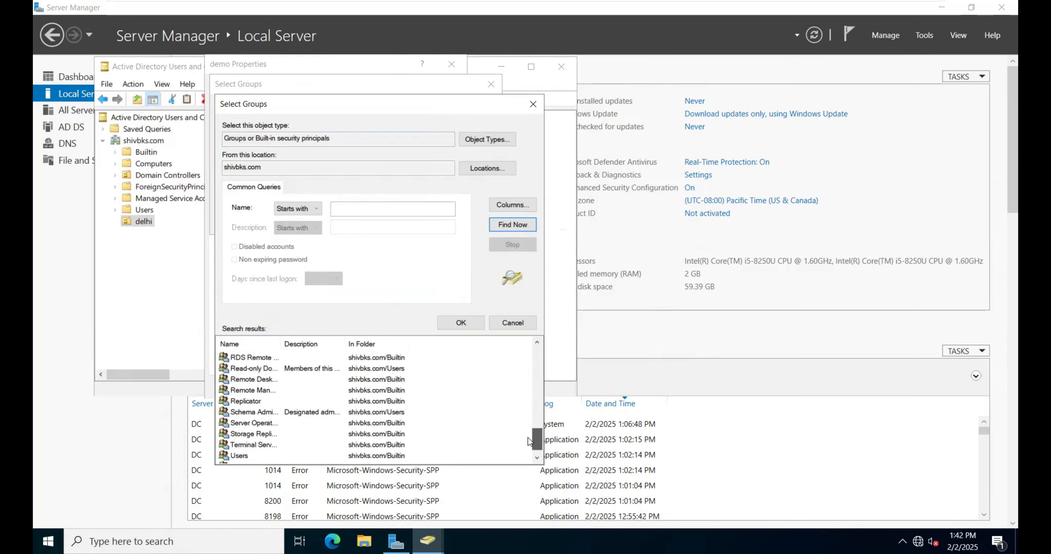
left_click(254, 424)
left_click(253, 434, "ctrl")
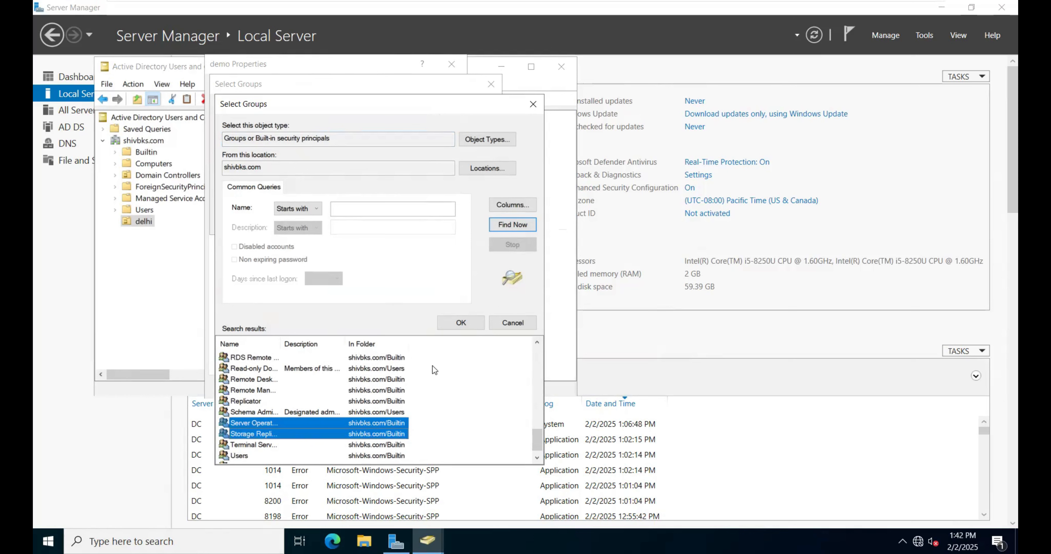
left_click(461, 323)
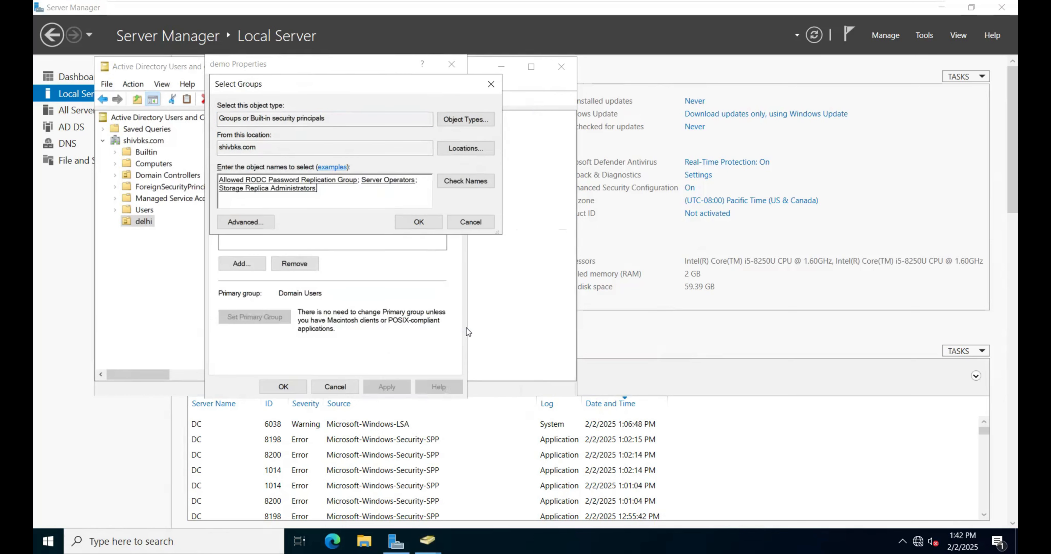
left_click(415, 217)
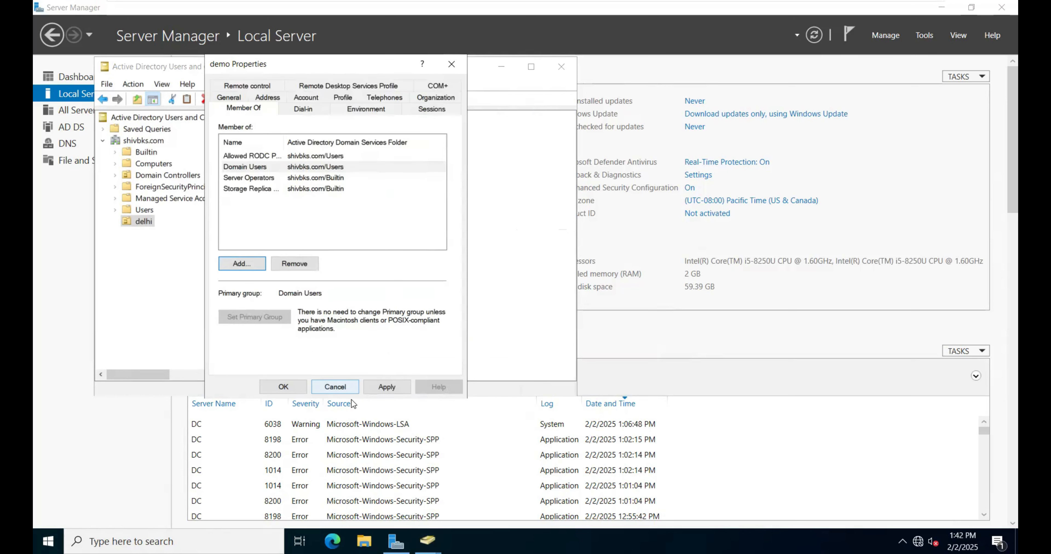
left_click(385, 385)
left_click(285, 387)
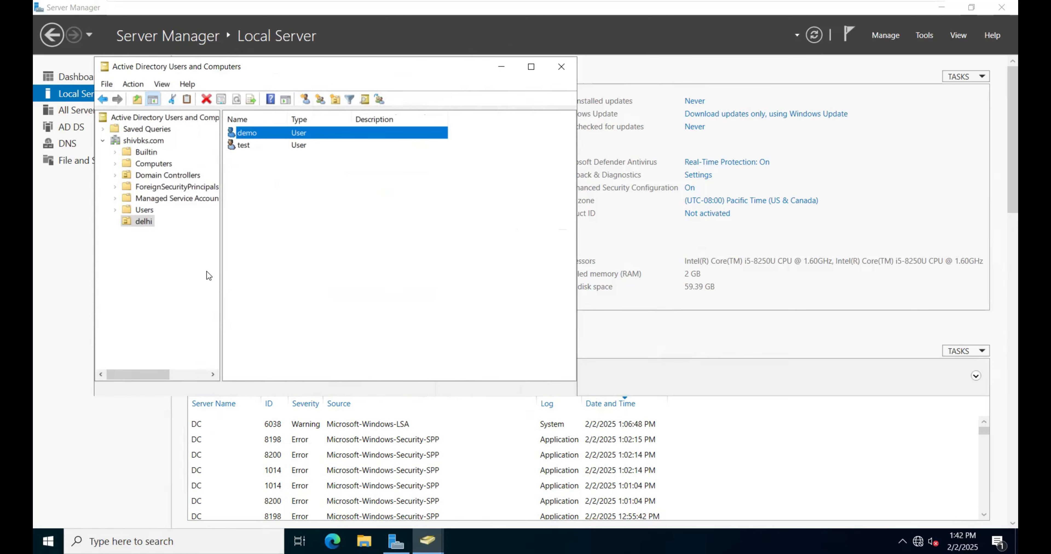
Step: Switch to the Windows Server 2022 virtual machine running rodc and start the Add Roles and Features Wizard
mouse_move(413, 4)
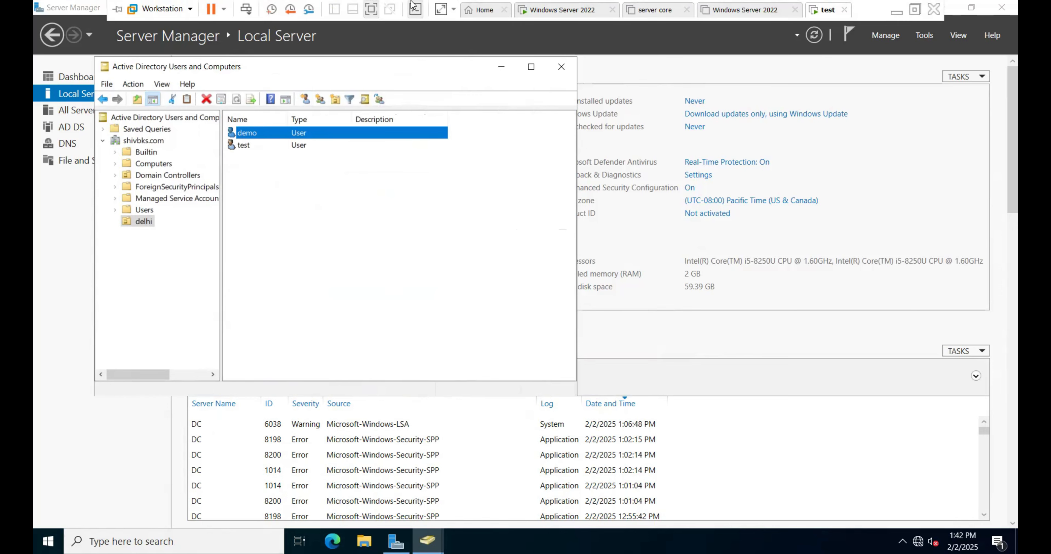
left_click(582, 12)
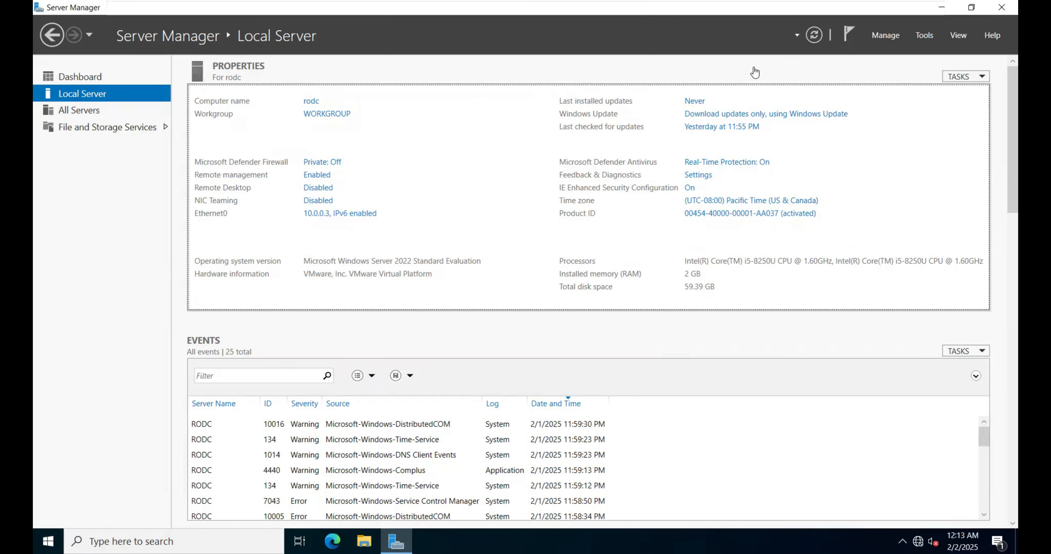
left_click(897, 36)
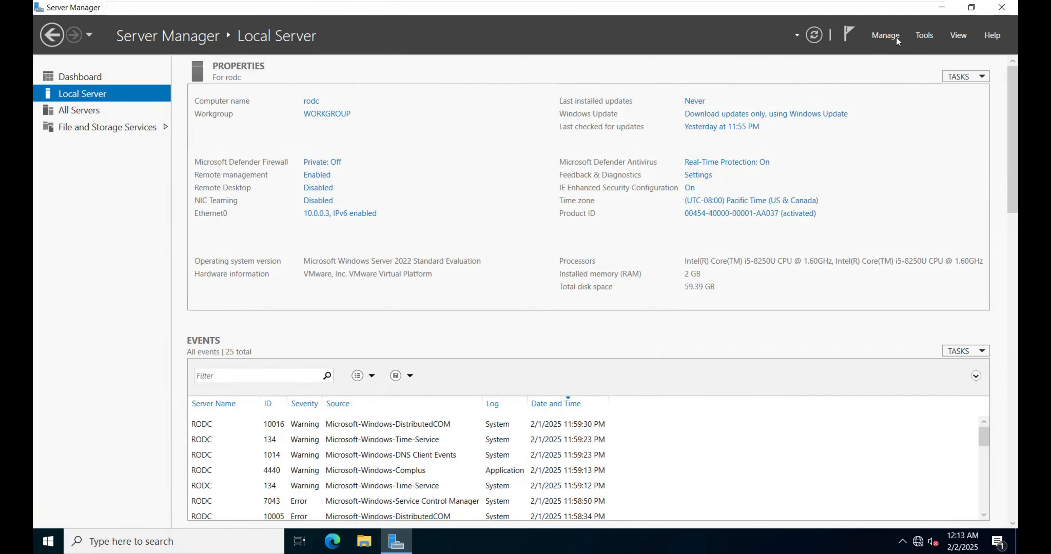
left_click(939, 57)
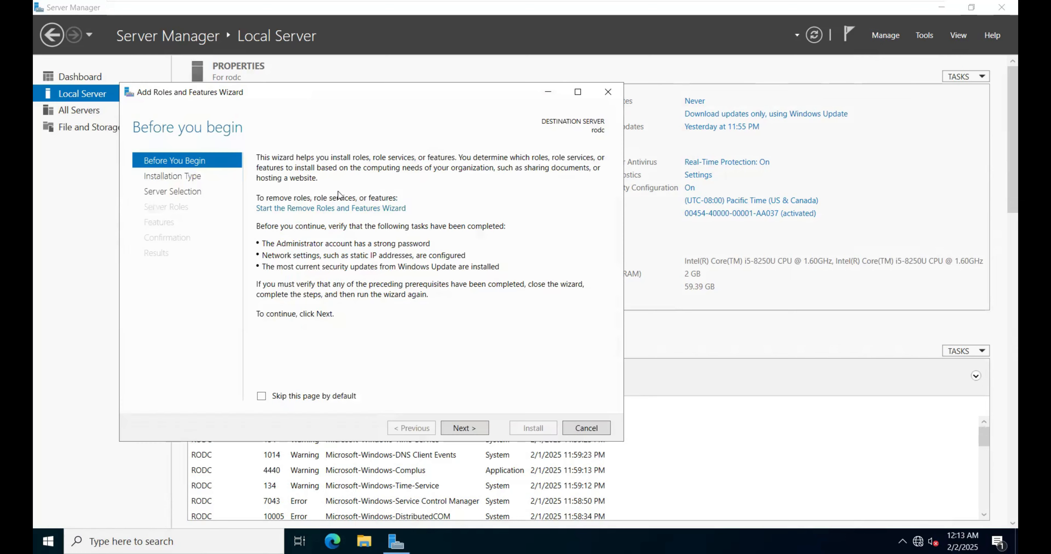
Step: Choose a role-based installation on the rodc server and select the Active Directory Domain Services role with its required features
left_click(466, 430)
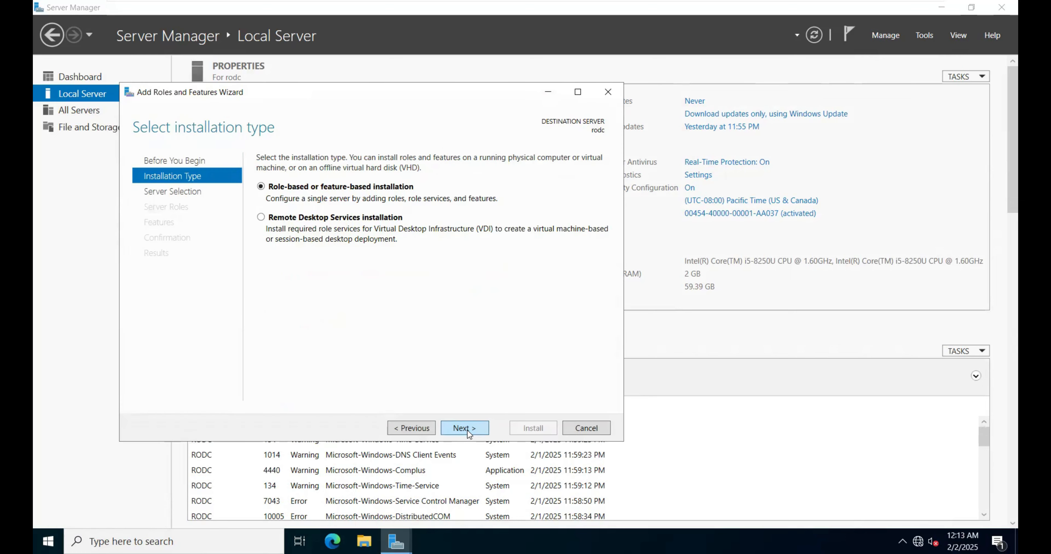
left_click(467, 430)
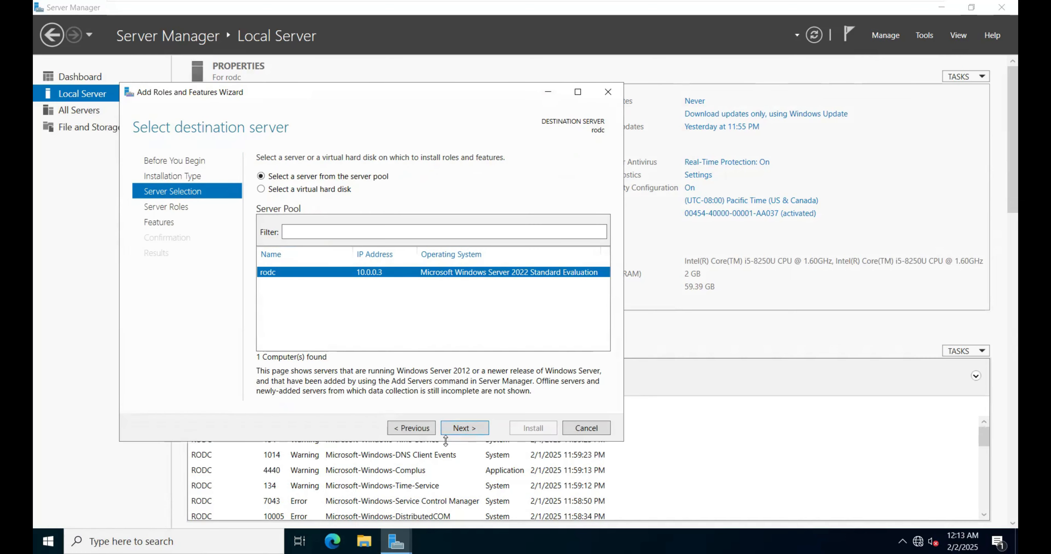
left_click(464, 428)
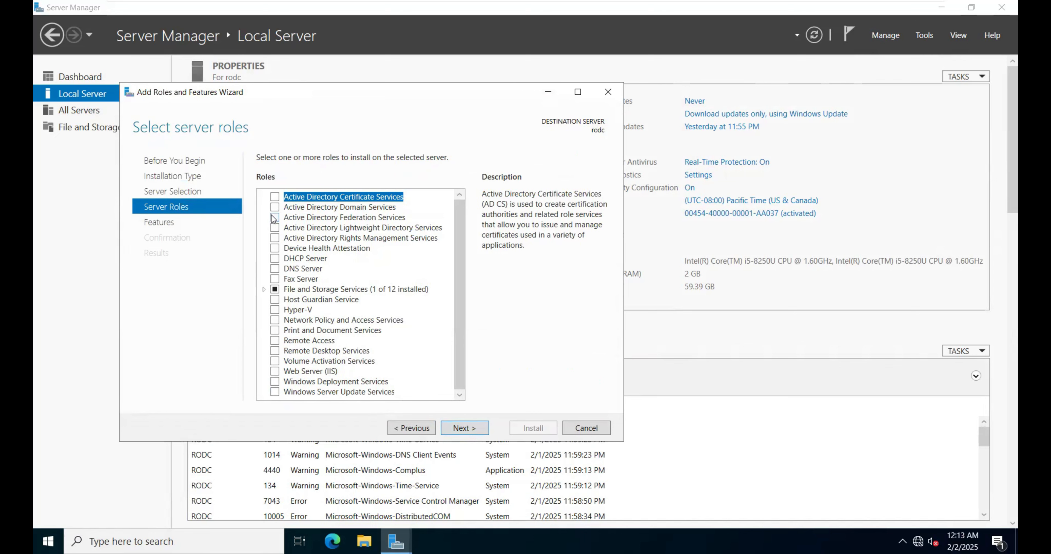
left_click(275, 207)
left_click(415, 380)
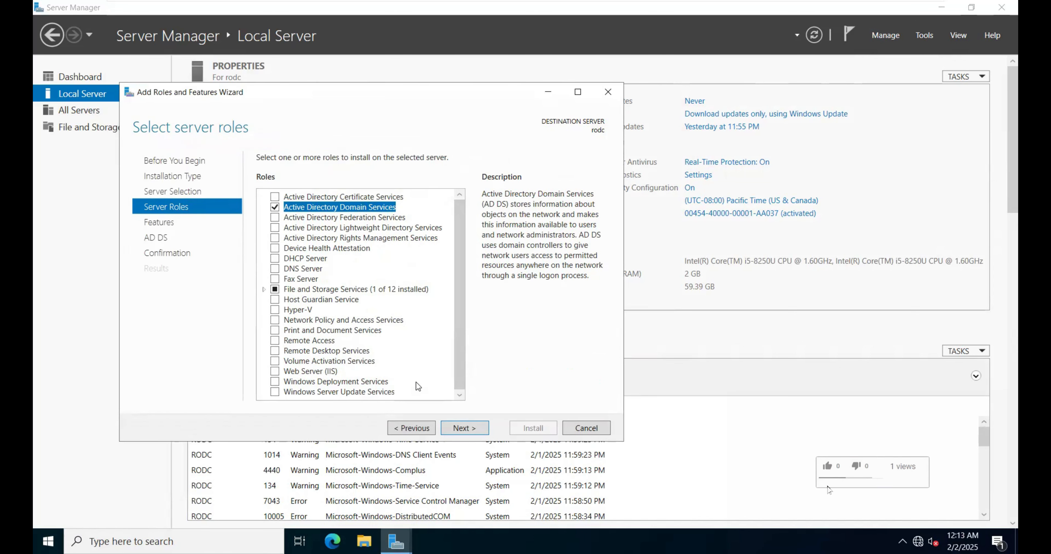
Step: Keep the default features, allow an automatic restart of the destination server and install the Active Directory Domain Services role
left_click(463, 429)
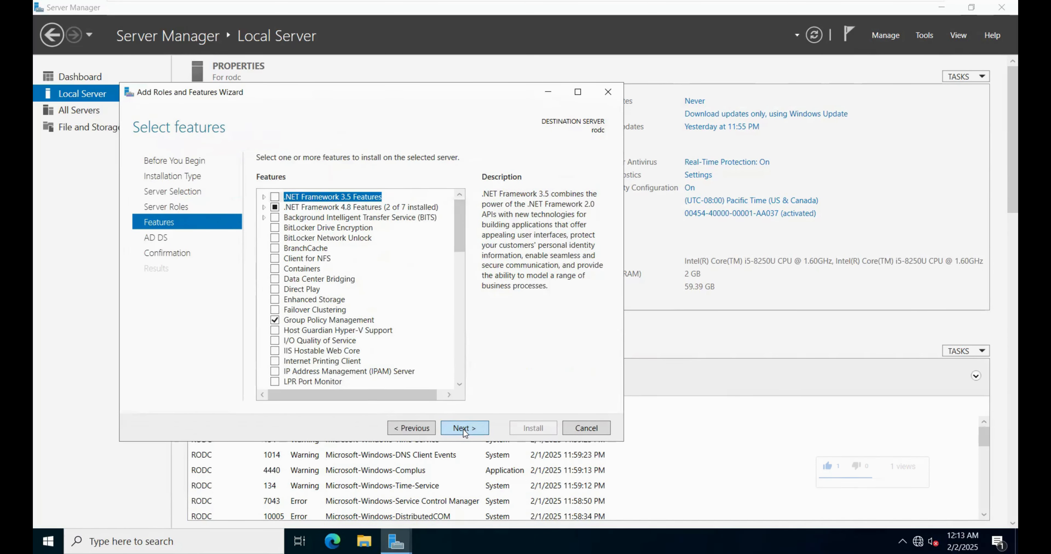
left_click(463, 430)
left_click(464, 429)
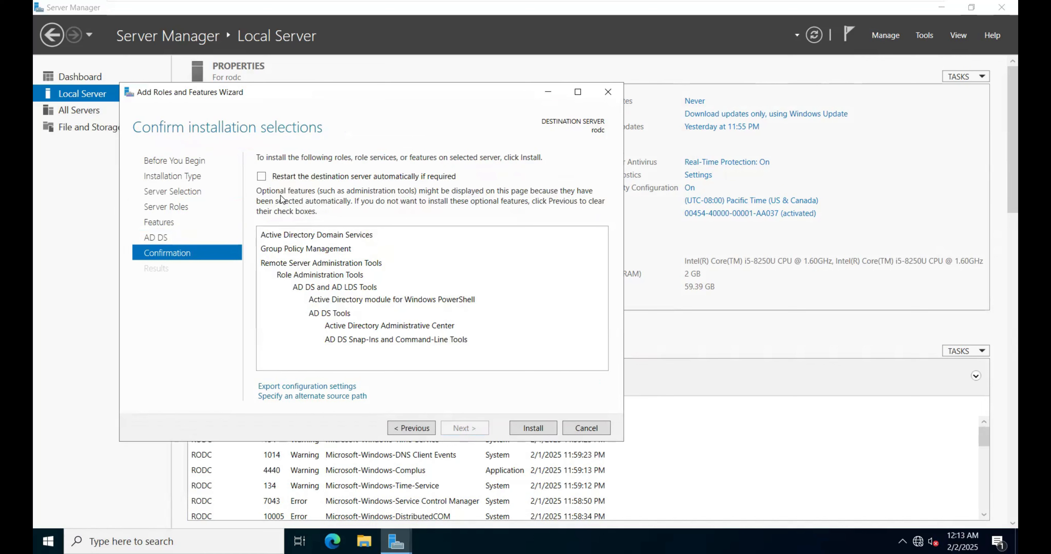
left_click(261, 177)
left_click(570, 309)
left_click(521, 430)
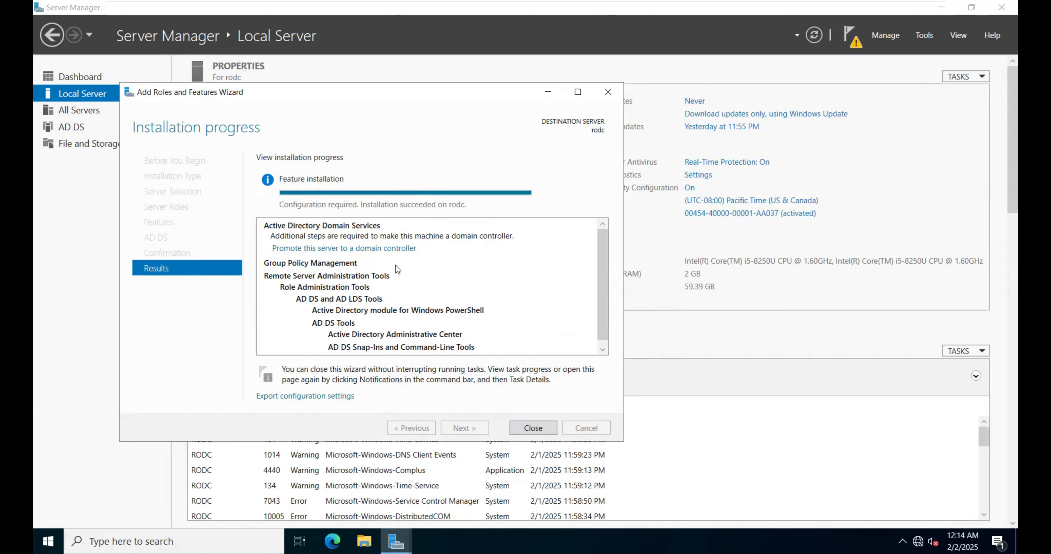
Step: Start promoting rodc to a domain controller and specify shivbks.com as the existing domain it joins
left_click(359, 249)
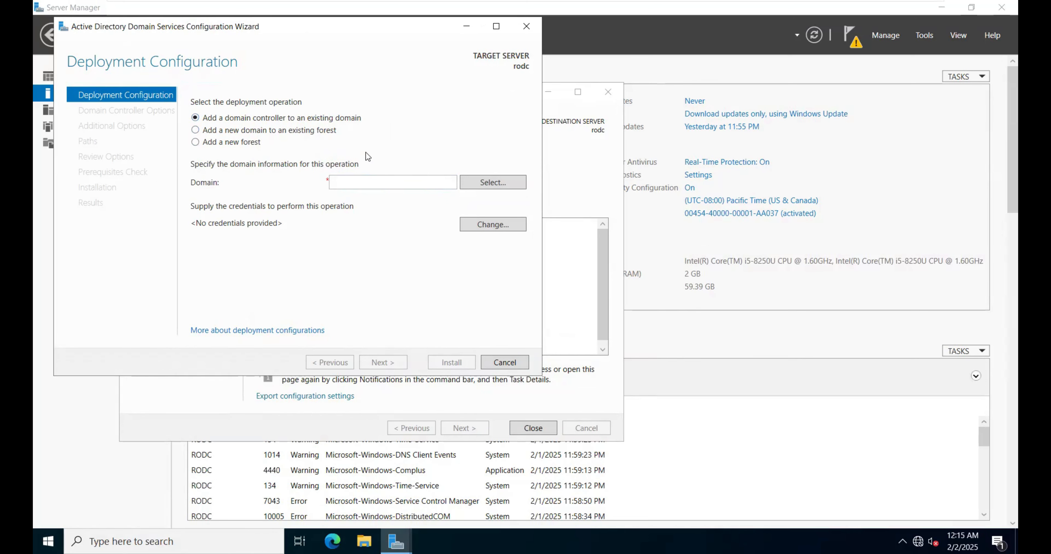
left_click(379, 185)
type("shivbks.com")
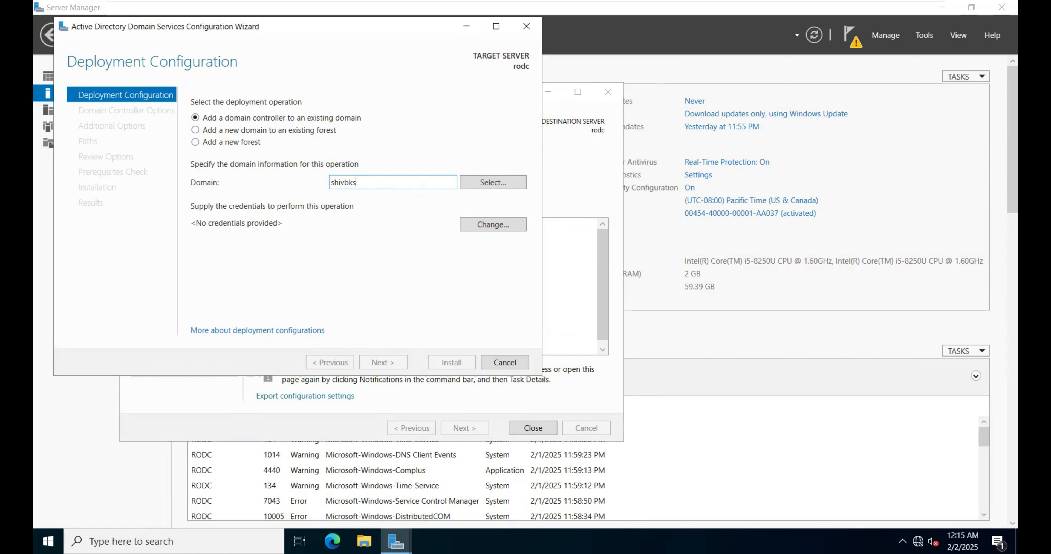
Step: Look up the forest's domains, supplying the domain administrator's user name and password as the deployment credentials
left_click(504, 180)
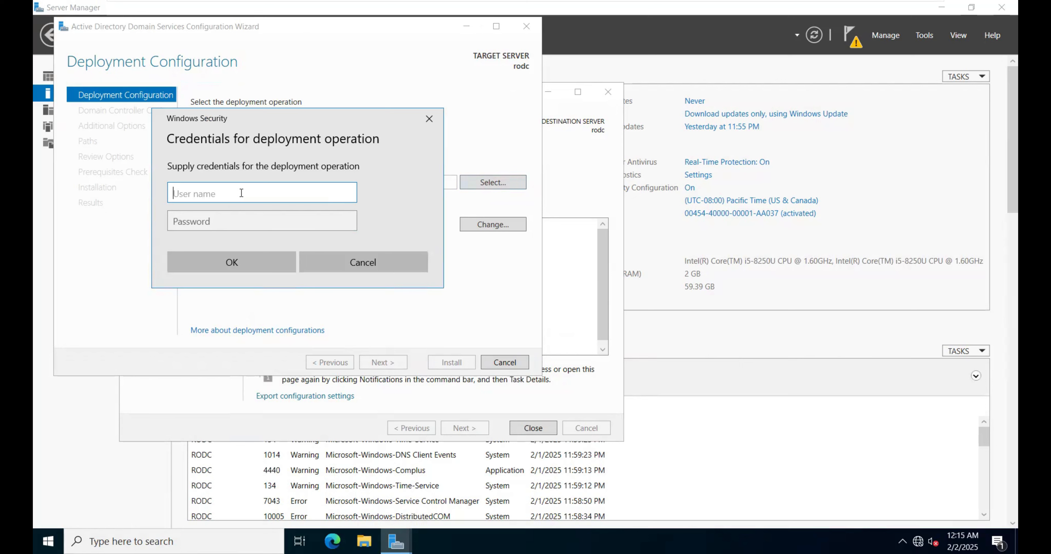
key("Tab")
type("******")
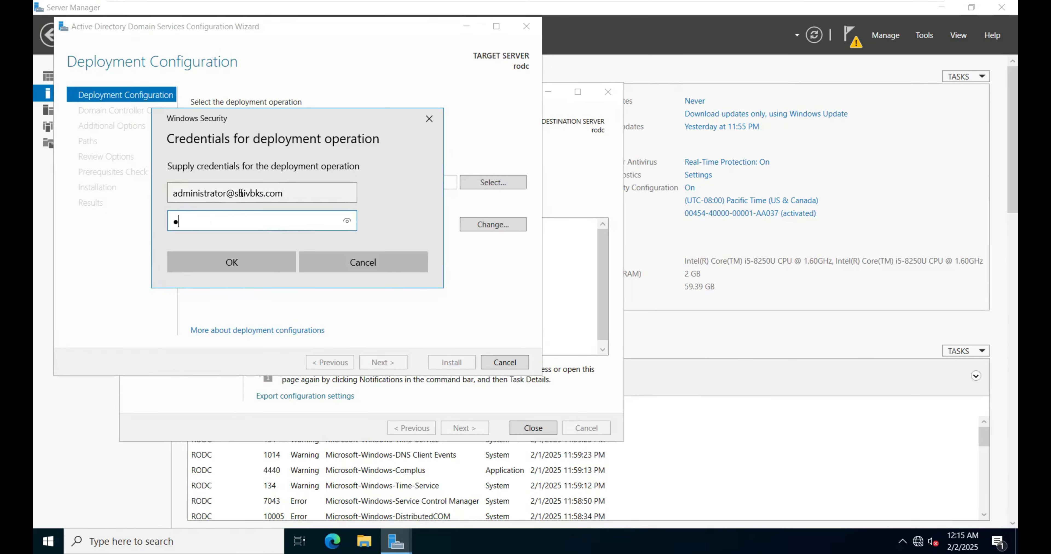
key("Return")
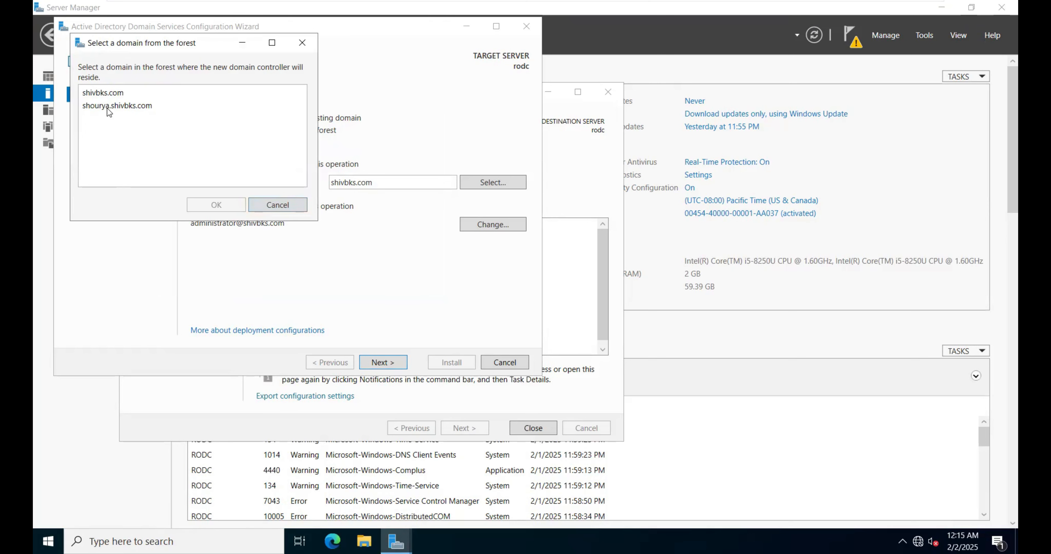
Step: Choose shivbks.com as the domain for the new domain controller and continue to the domain controller options
left_click(110, 93)
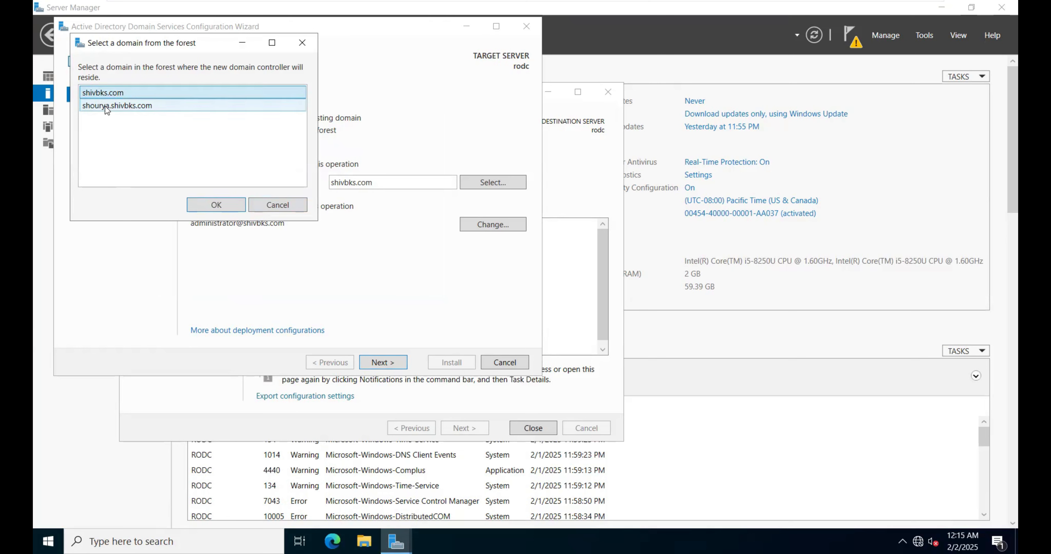
left_click(105, 106)
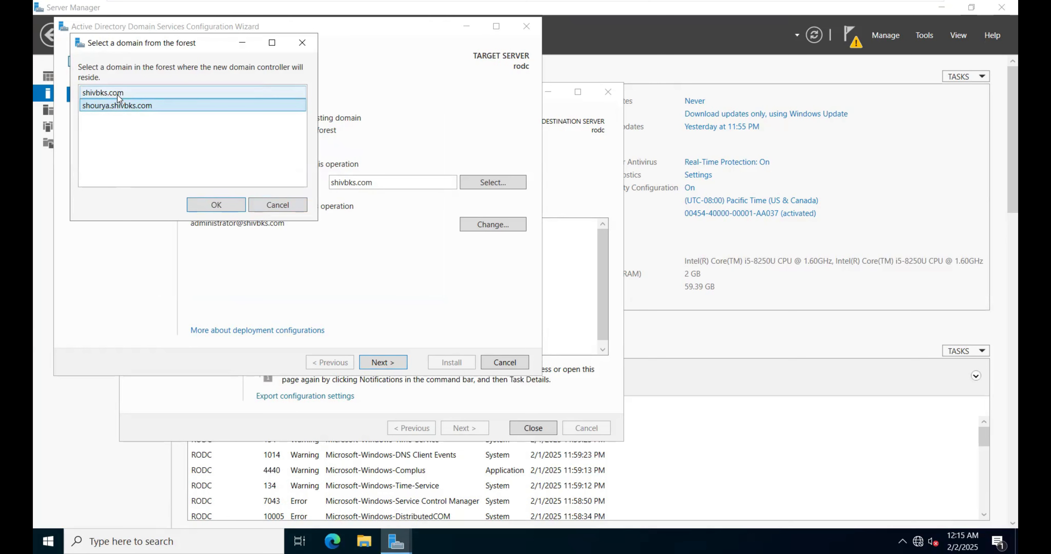
left_click(106, 93)
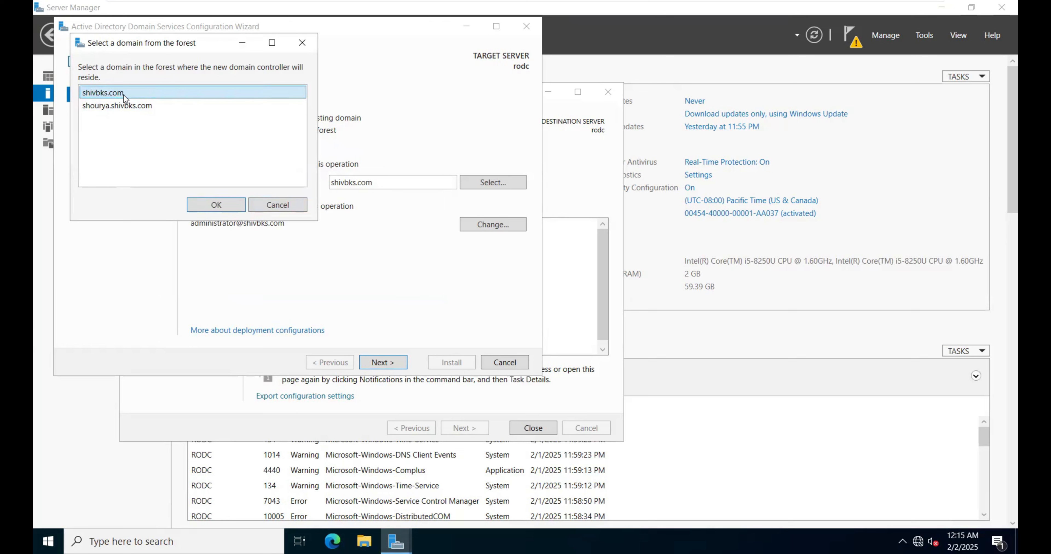
left_click(216, 205)
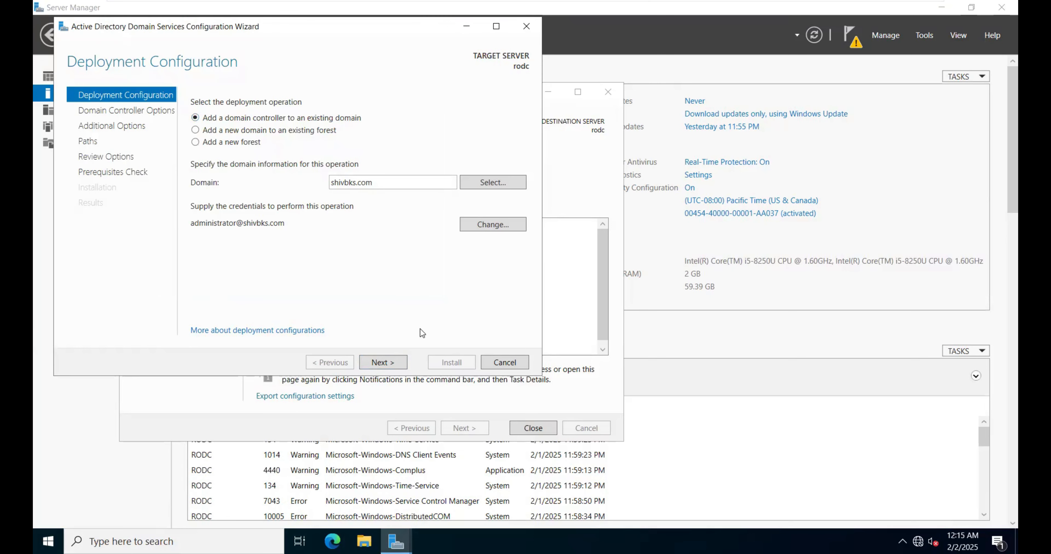
left_click(382, 362)
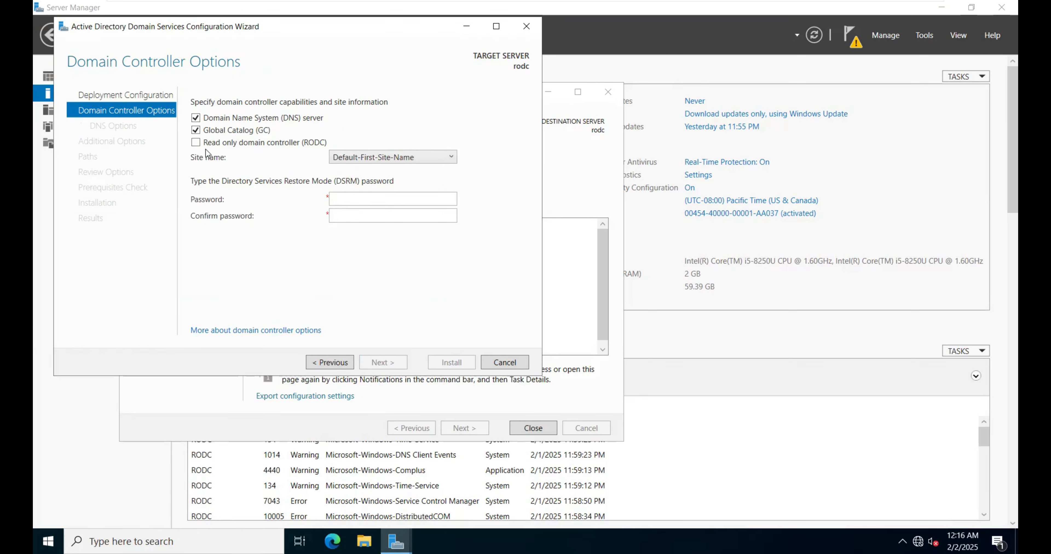
Step: Make the server a read-only domain controller (RODC), and enter and confirm the Directory Services Restore Mode password
left_click(199, 143)
left_click(345, 199)
type("P@ssw0rd")
key("Tab")
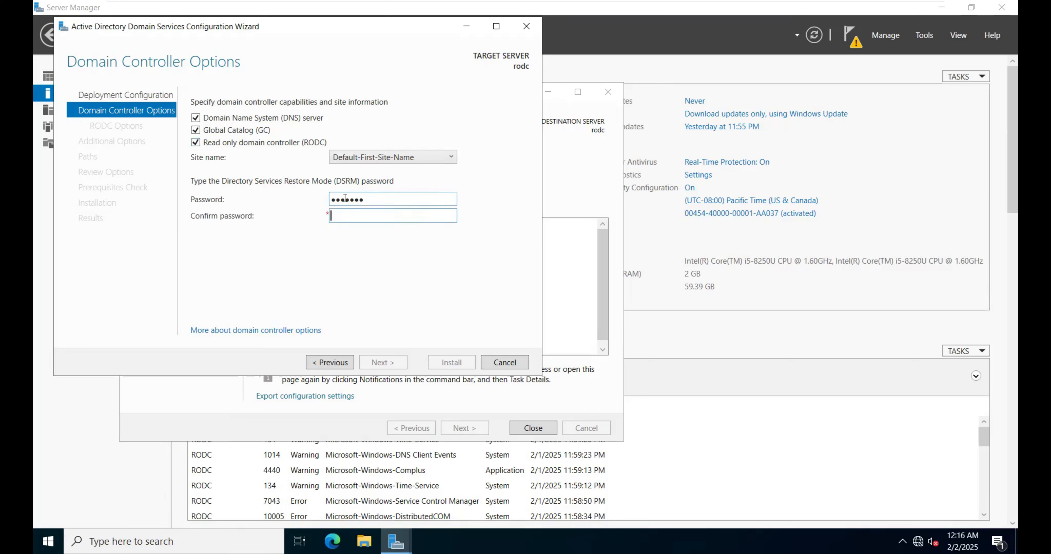
type("P@ssw0rd")
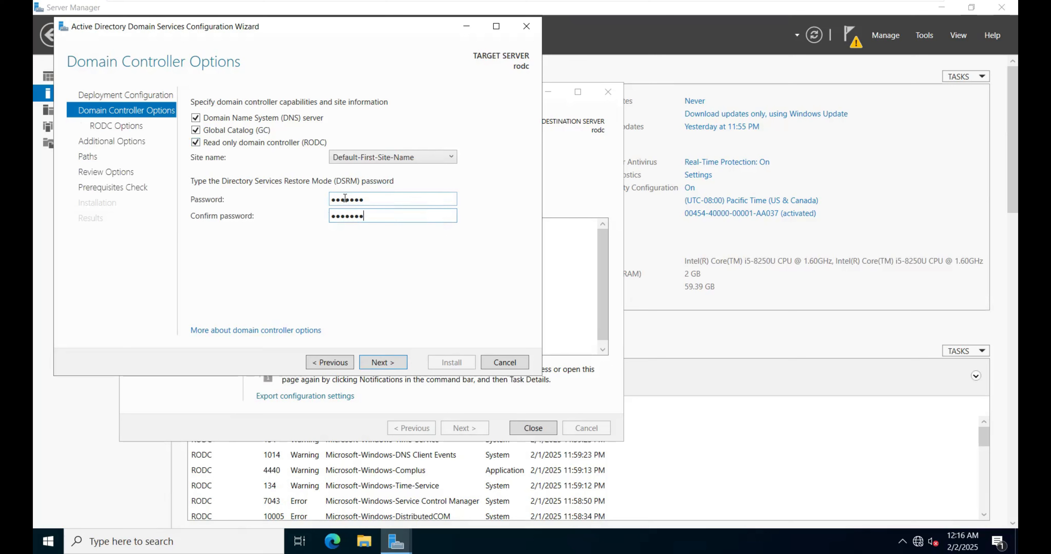
left_click(381, 365)
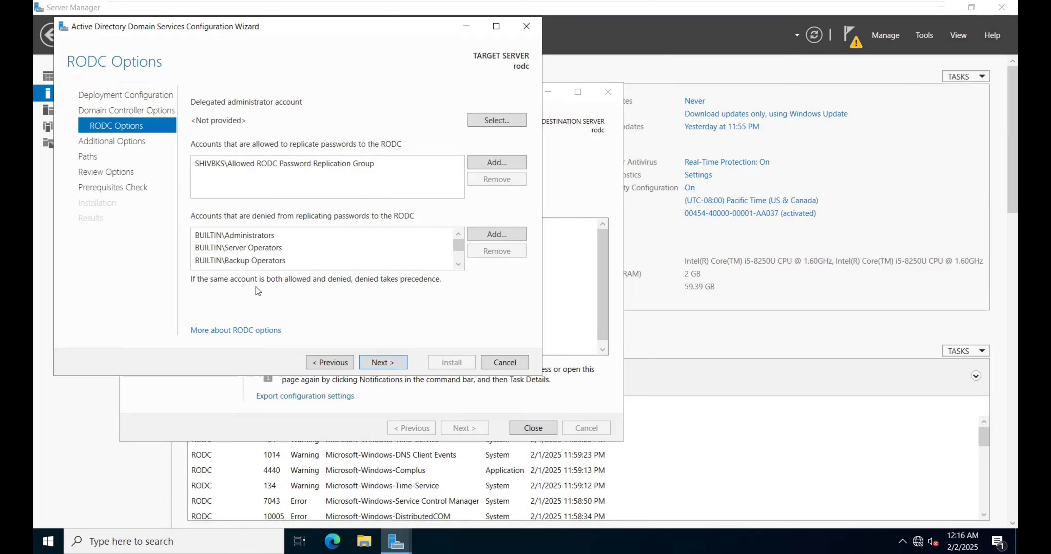
Step: Keep the default RODC options, set replication from DC.shivbks.com and install the read-only domain controller
left_click(381, 365)
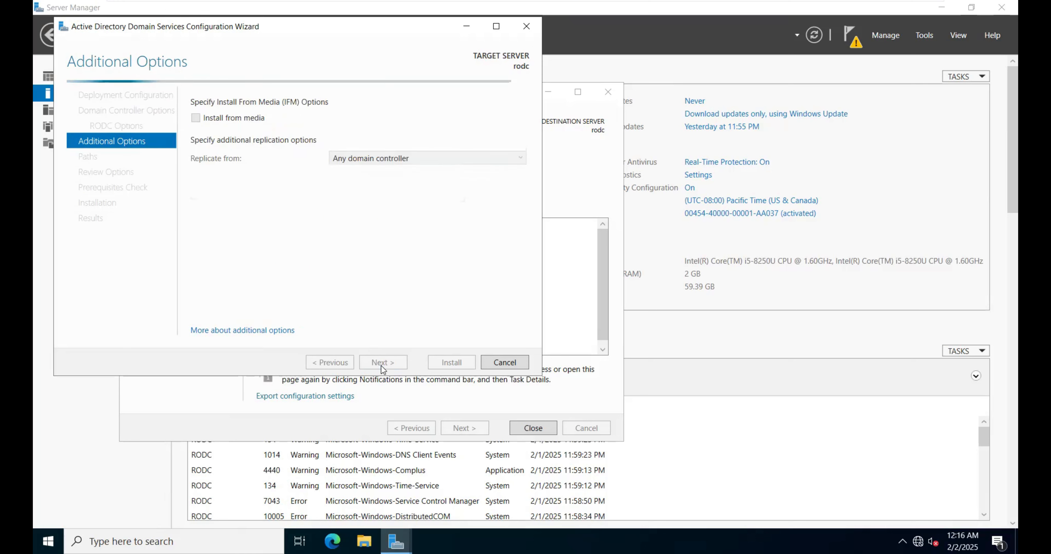
left_click(348, 159)
left_click(348, 187)
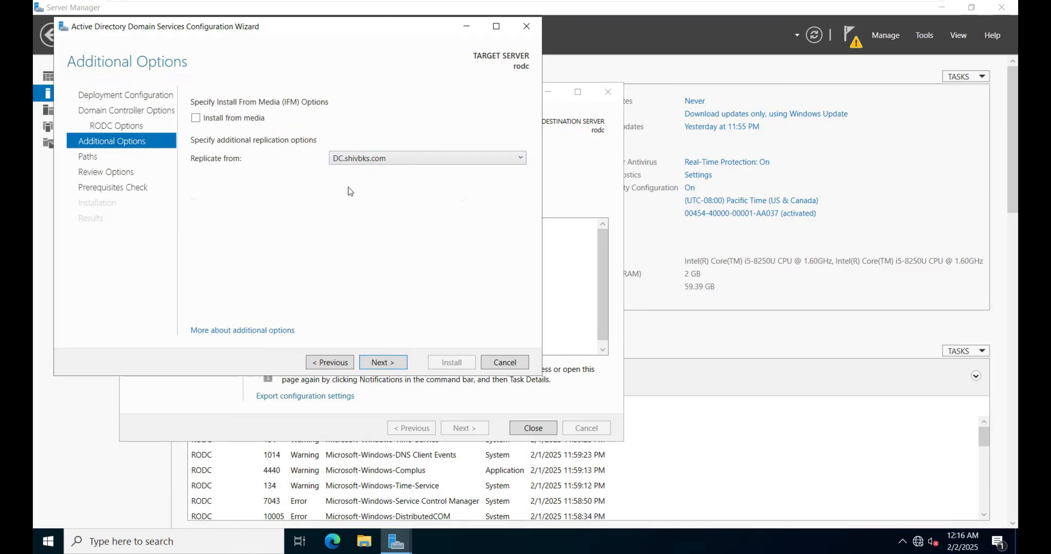
left_click(388, 365)
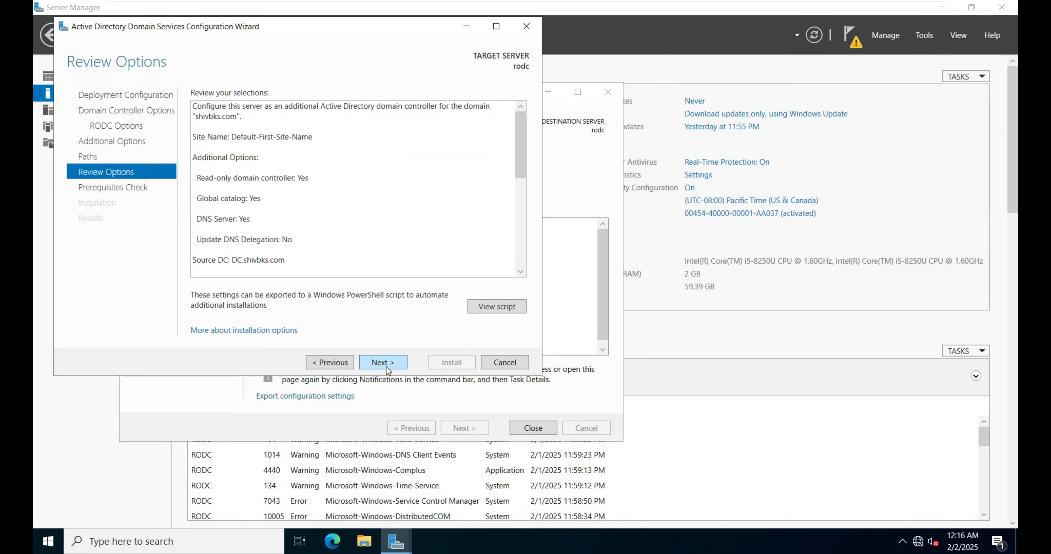
left_click(387, 363)
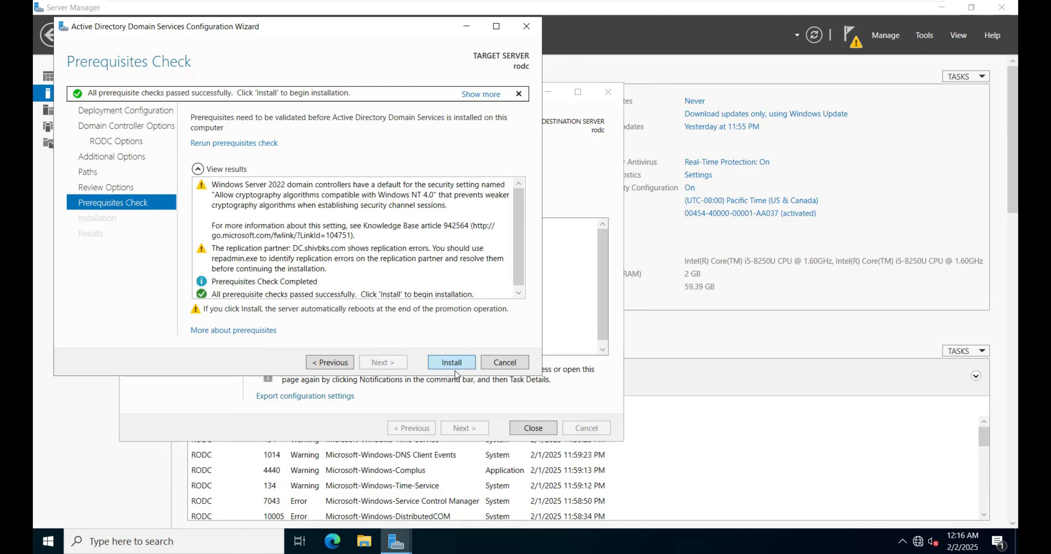
left_click(453, 367)
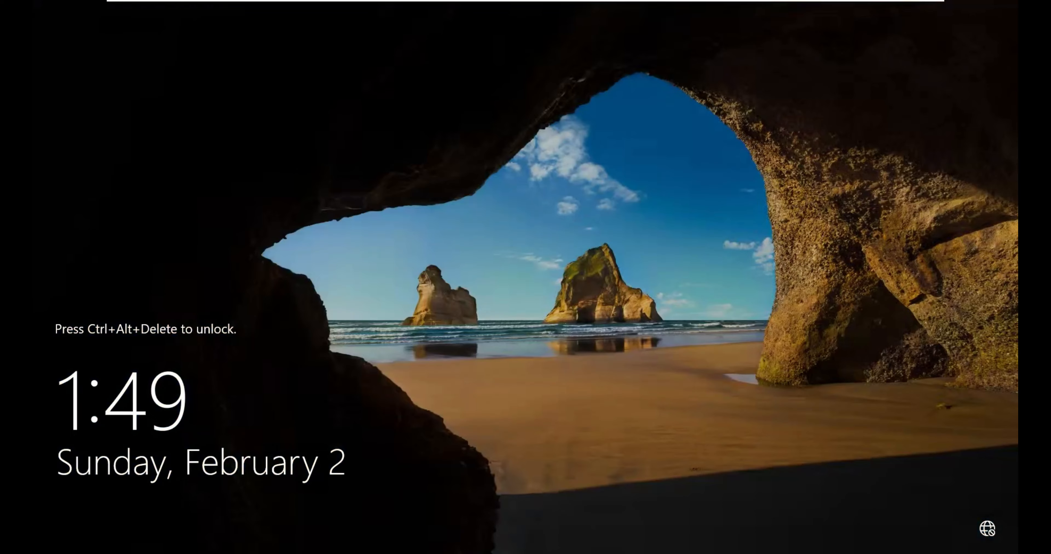
Step: Unlock the restarted rodc virtual machine and sign in to SHIVBKS as the other user test with the account password
left_click(246, 10)
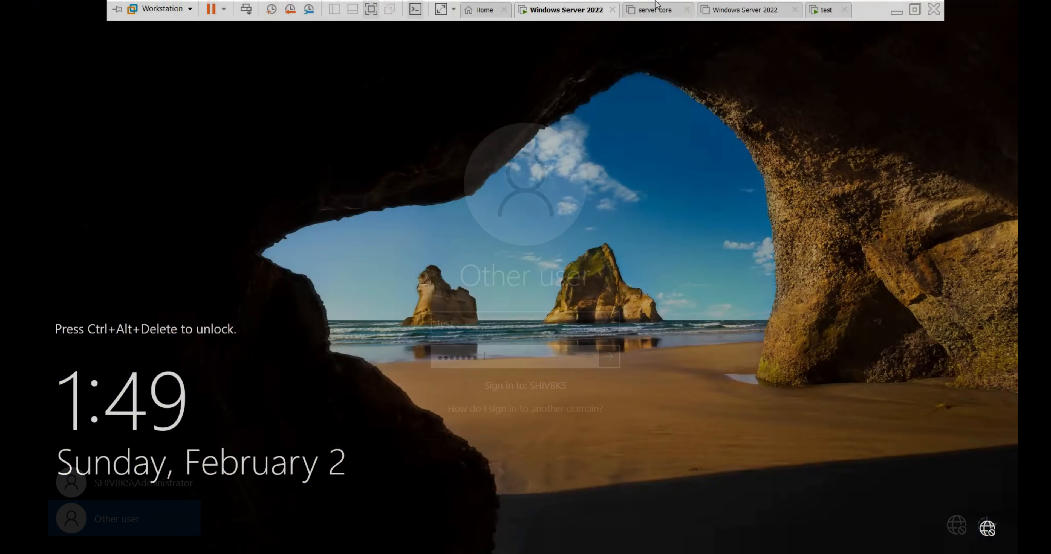
left_click(247, 11)
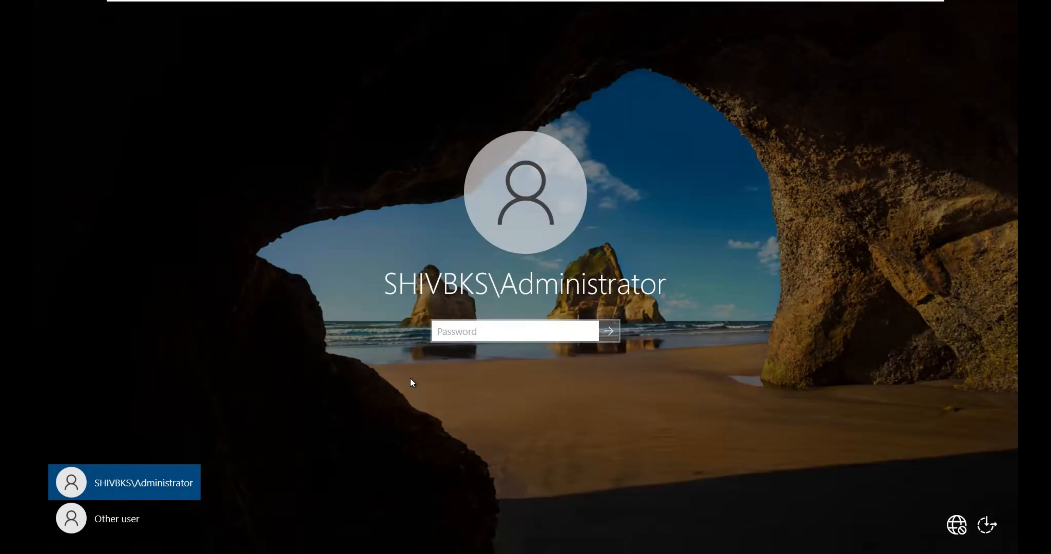
left_click(138, 521)
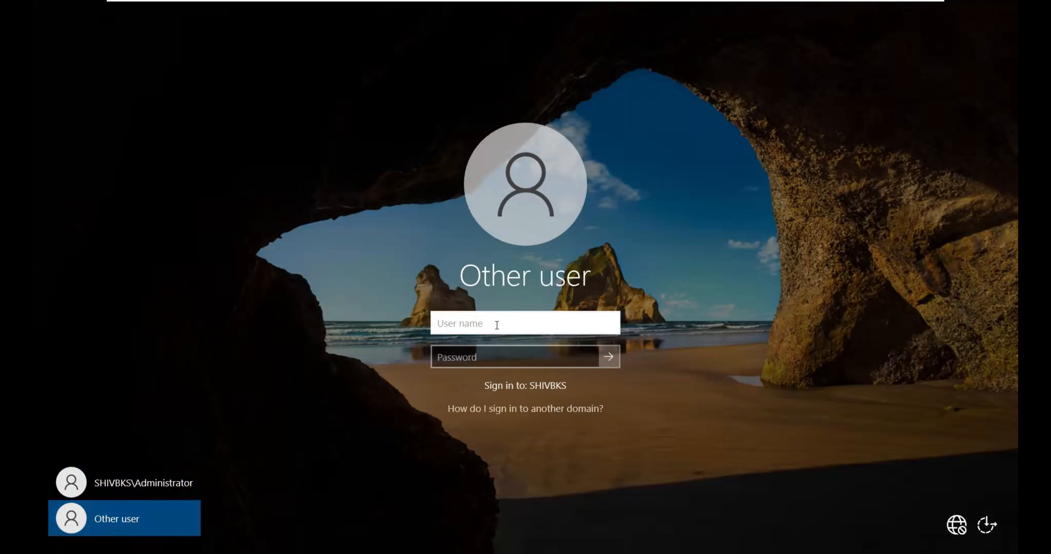
type("test")
left_click(485, 357)
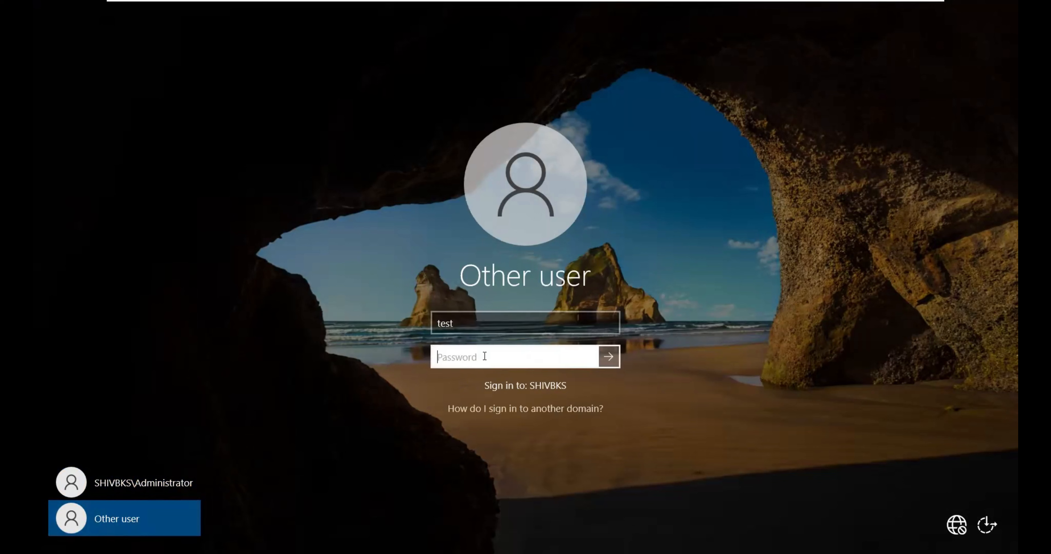
type("*******")
key("Return")
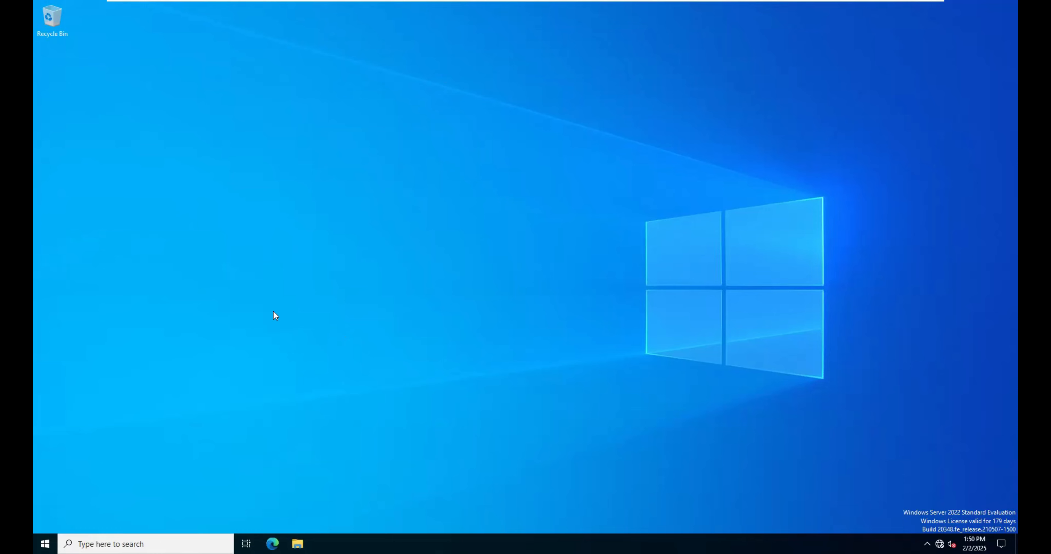
Step: Open Server Manager, authorize it with the test account's user name and password, and dismiss the Windows Admin Center message
left_click(106, 545)
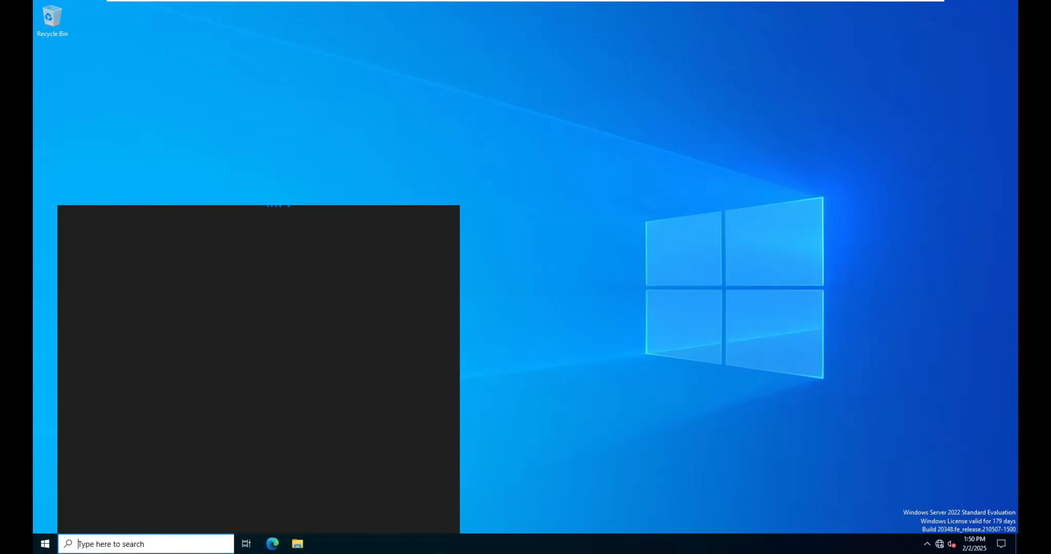
type("server")
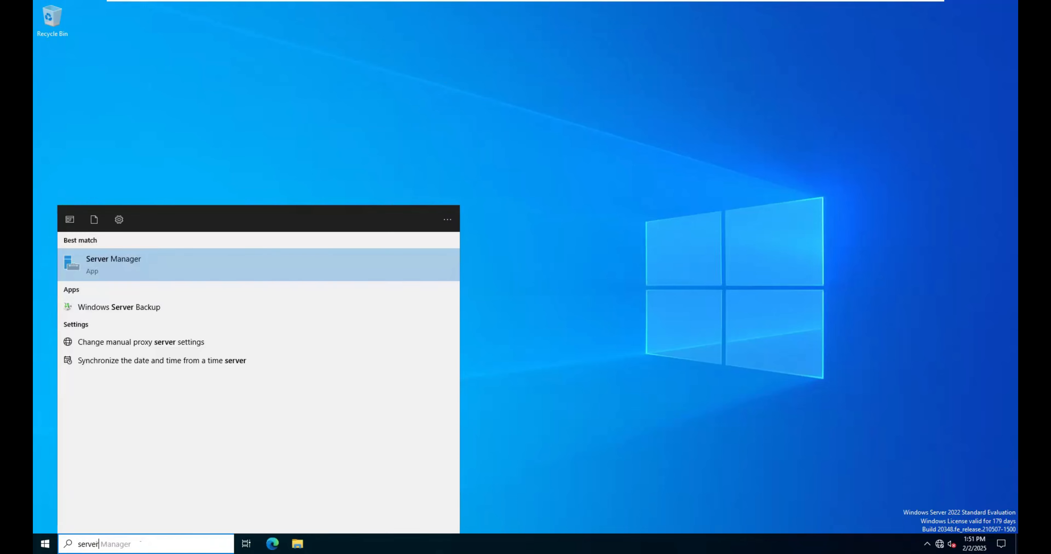
left_click(123, 266)
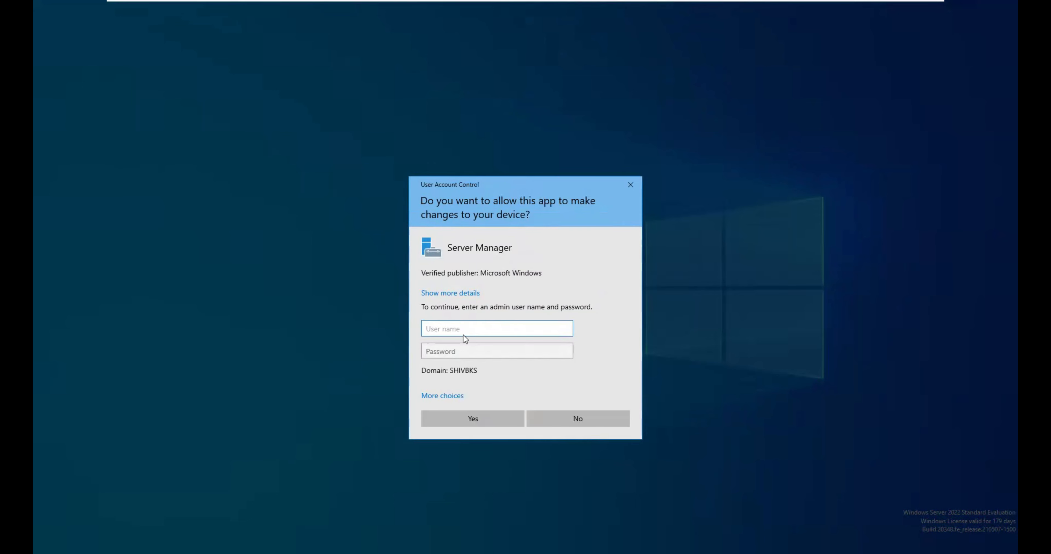
type("test")
left_click(448, 352)
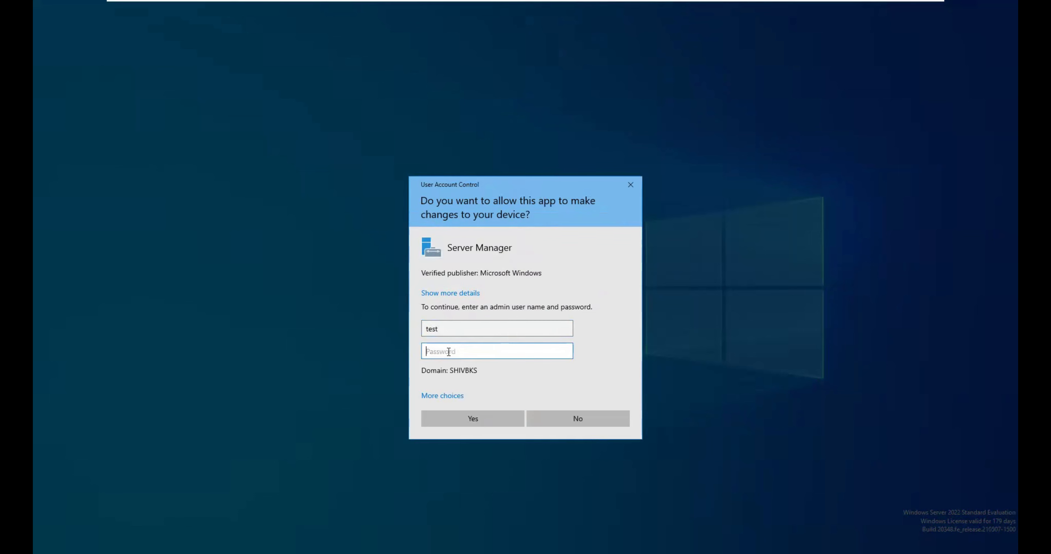
type("•••")
key("Return")
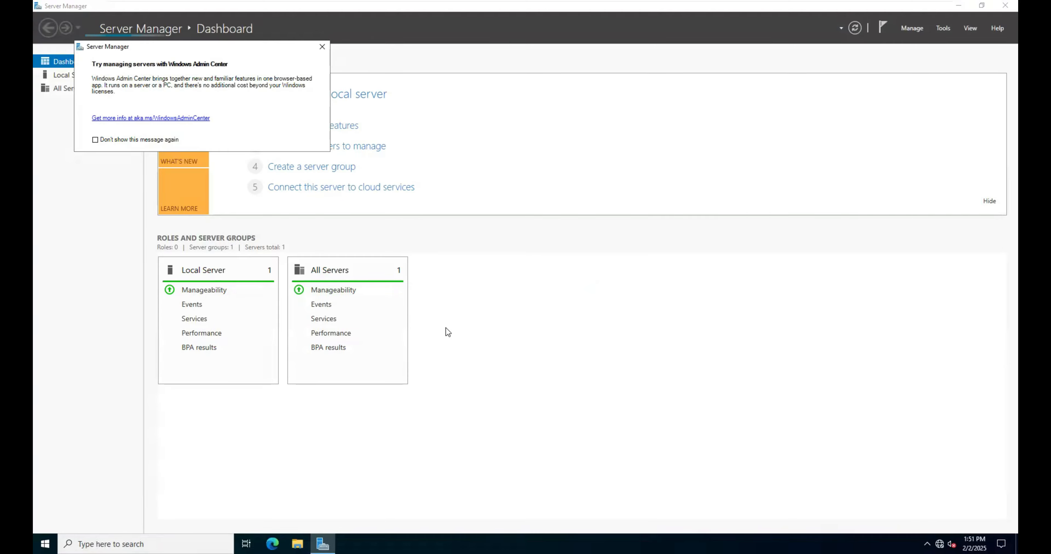
left_click(326, 51)
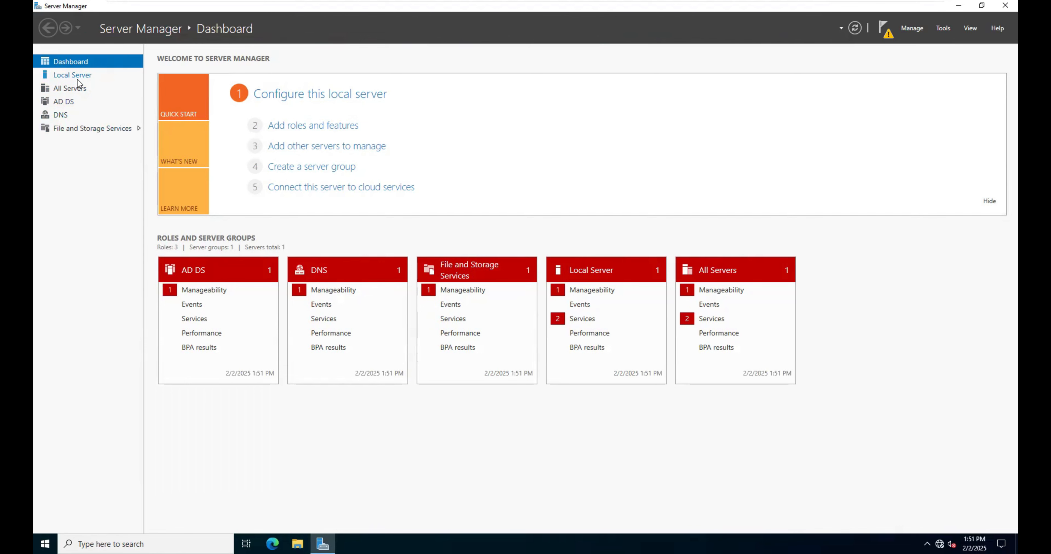
Step: Show rodc's local server properties and open Active Directory Users and Computers
left_click(86, 77)
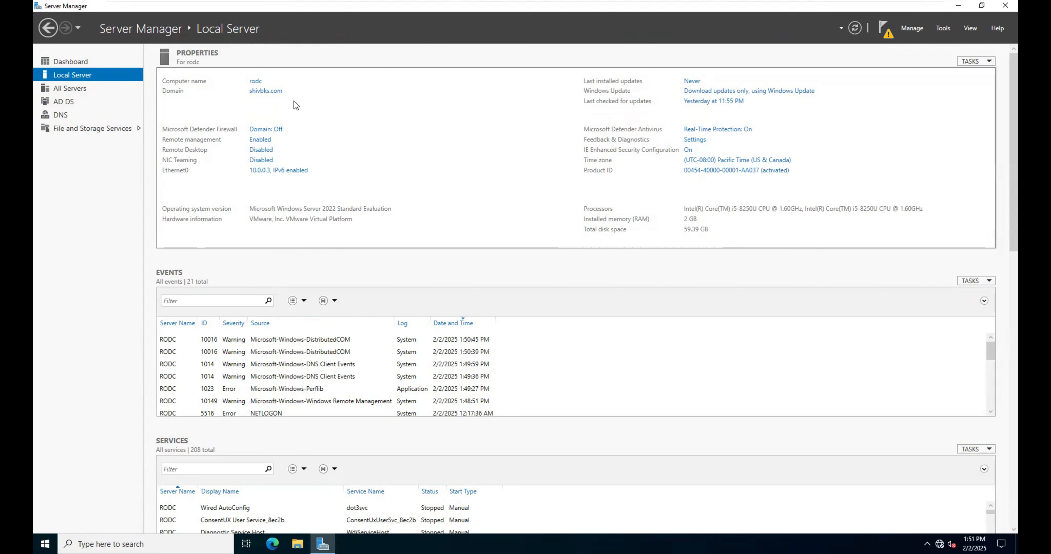
left_click(944, 28)
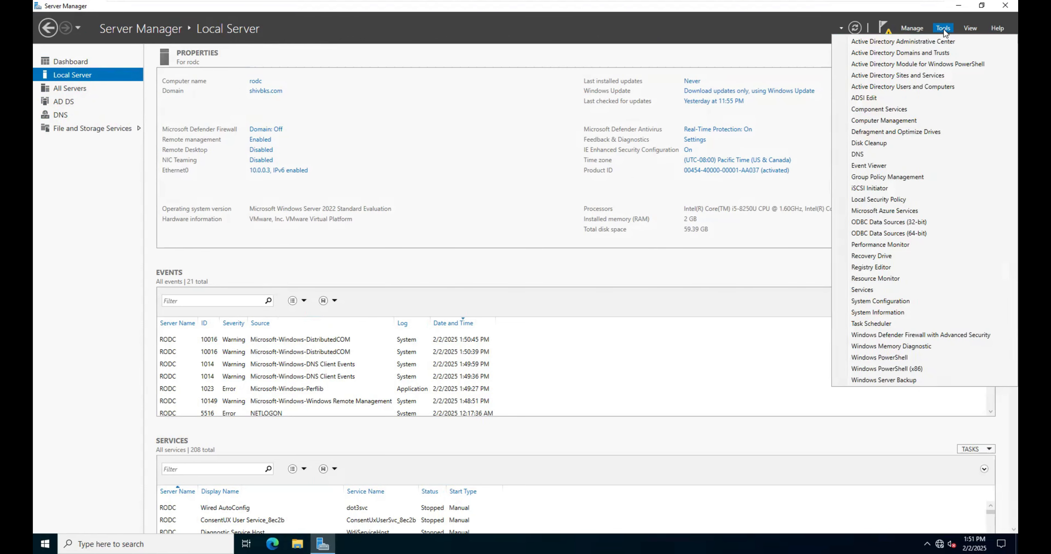
left_click(903, 90)
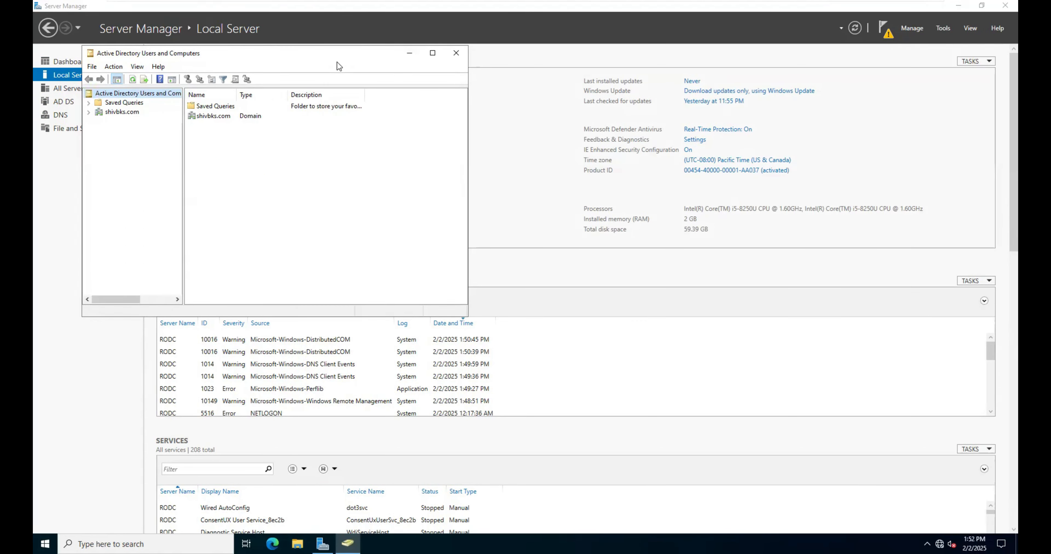
Step: Check which actions the Users container and the delhi organizational unit of shivbks.com offer, and close Active Directory Users and Computers
left_click(90, 113)
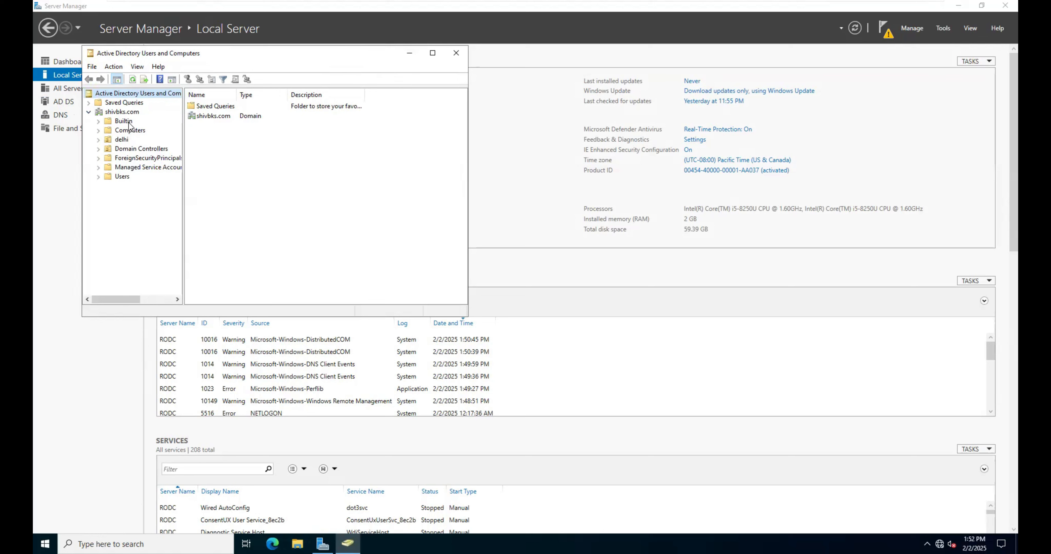
left_click(124, 176)
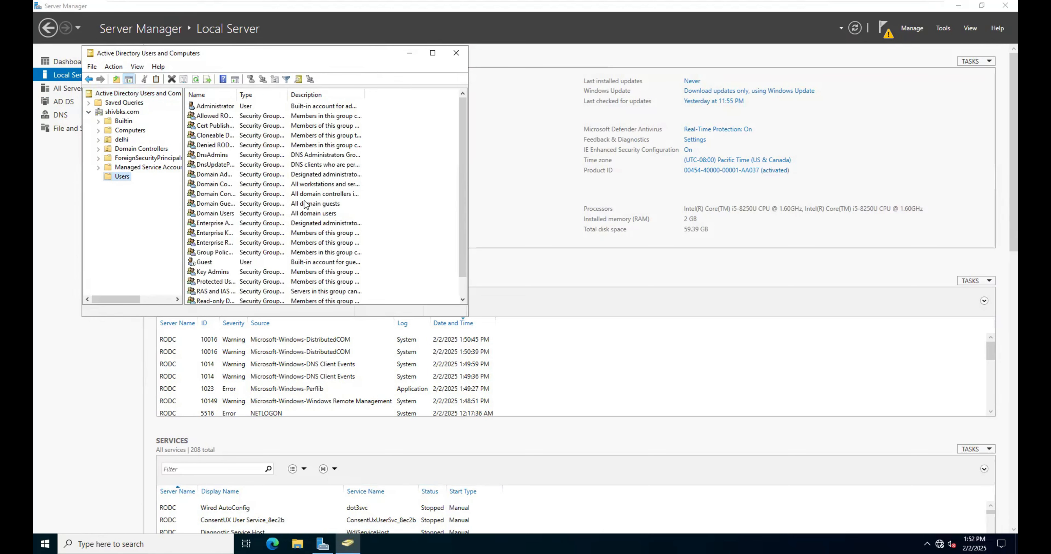
right_click(408, 195)
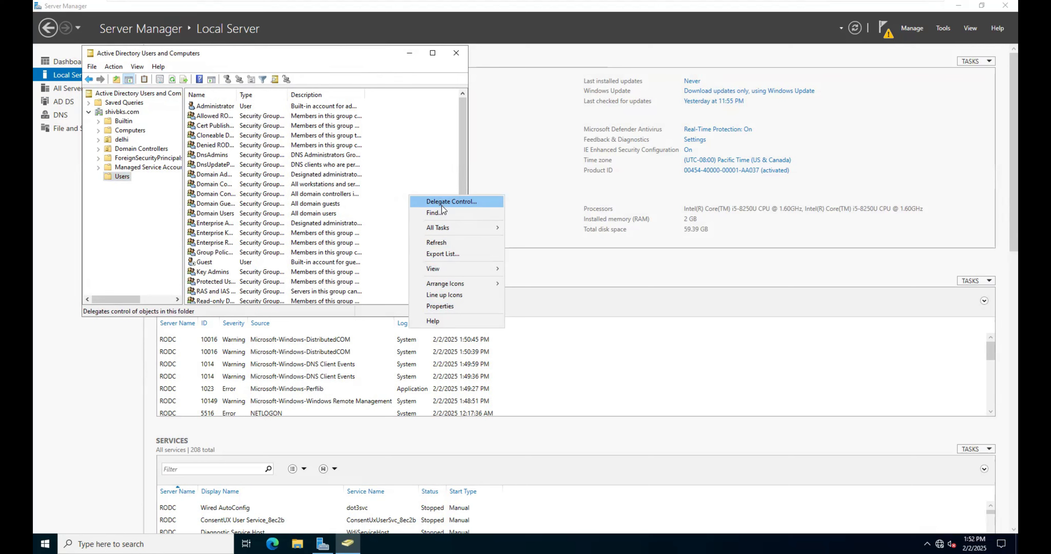
left_click(126, 189)
left_click(122, 140)
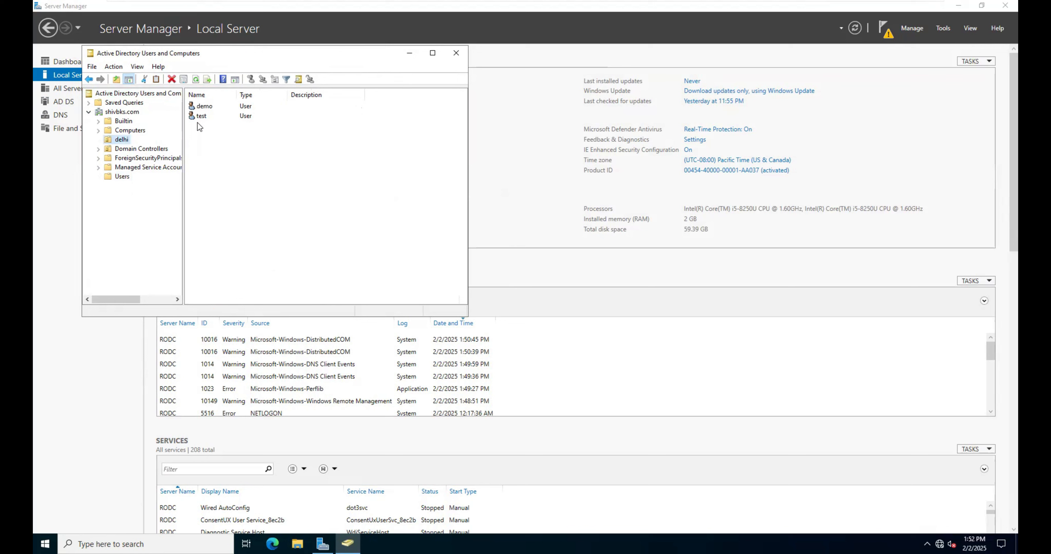
right_click(228, 146)
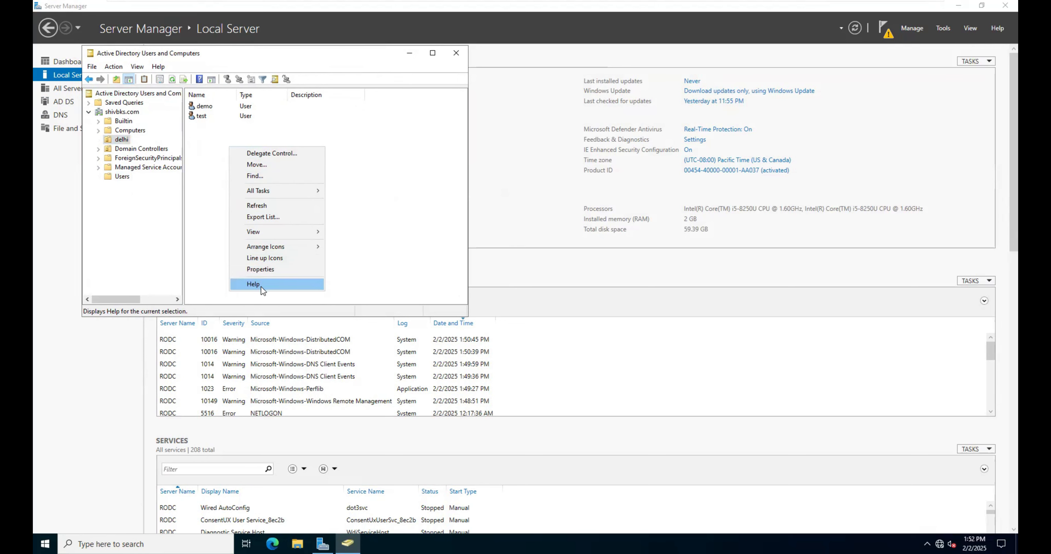
left_click(456, 59)
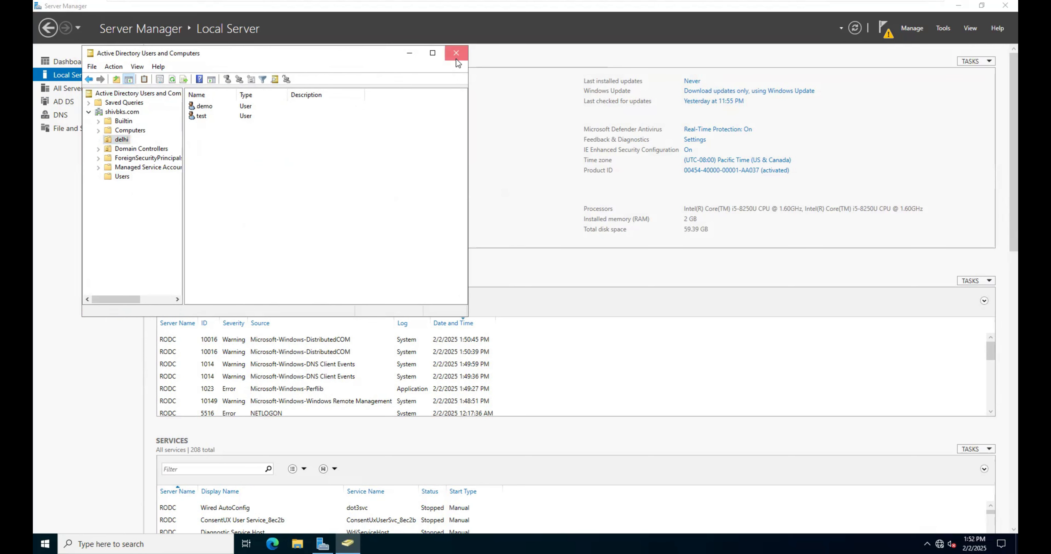
left_click(456, 59)
Step: Sign the test account out of the rodc virtual machine
mouse_move(625, 4)
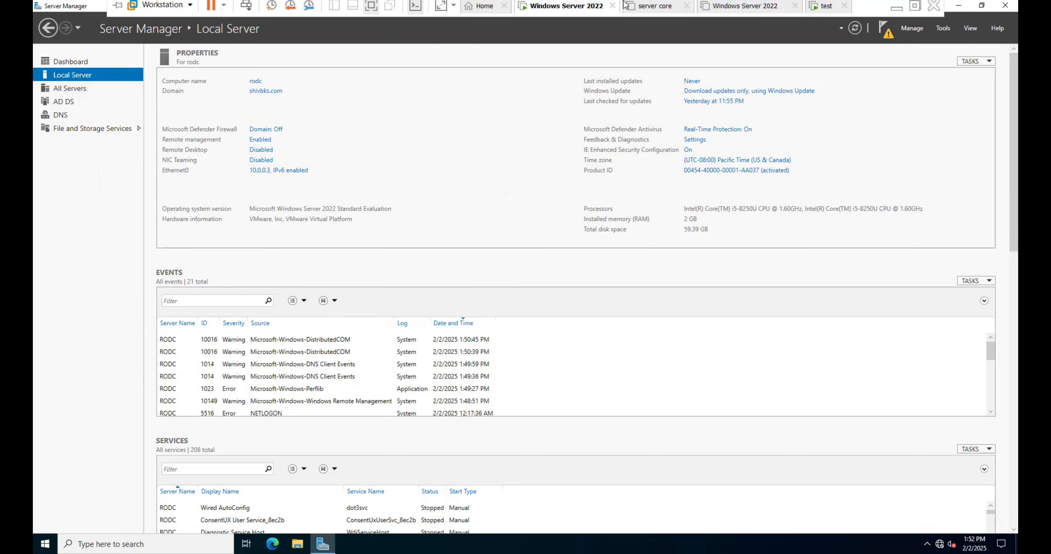
left_click(50, 538)
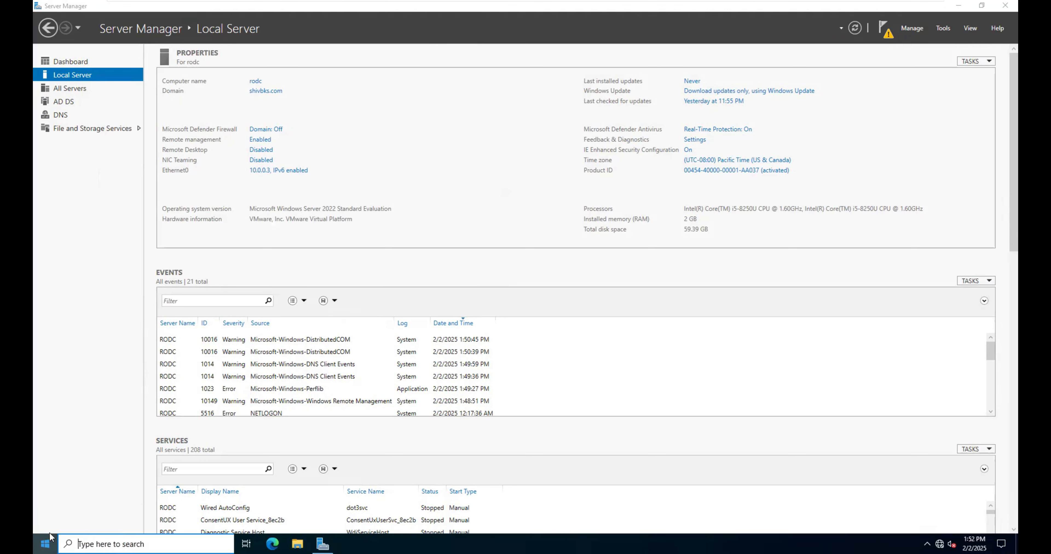
mouse_move(49, 453)
left_click(59, 426)
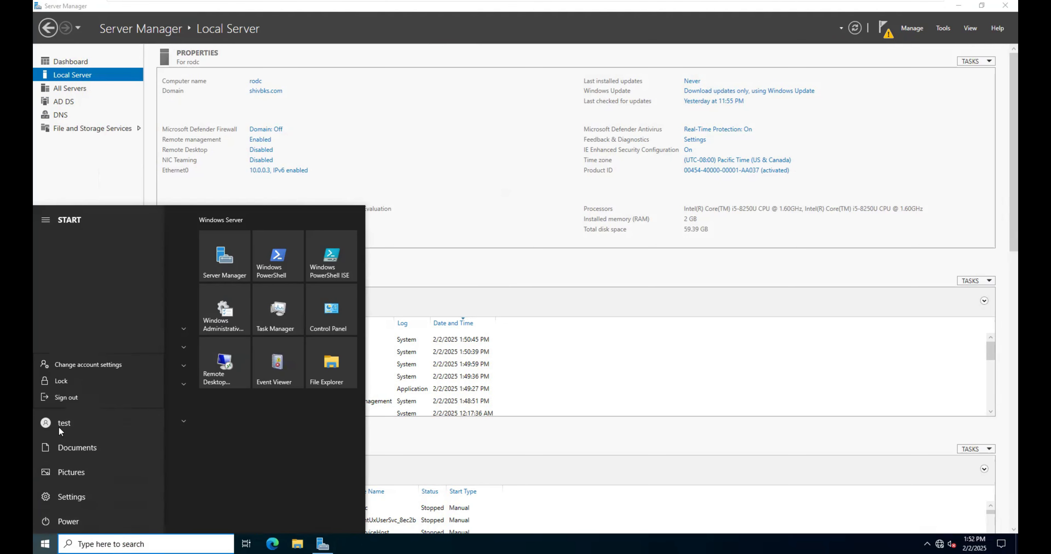
left_click(64, 399)
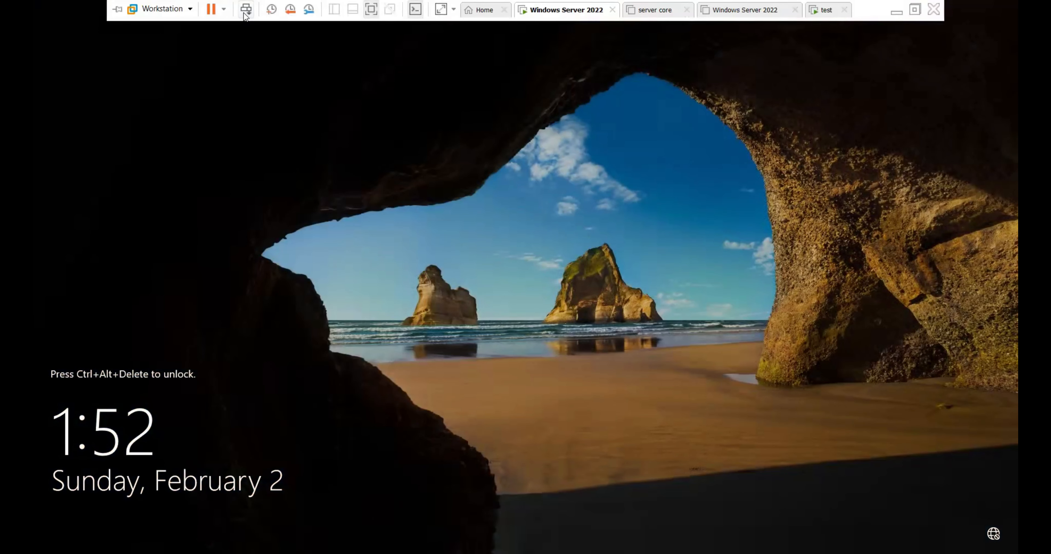
Step: Unlock the rodc virtual machine and sign in to SHIVBKS as the other user demo with the account password
left_click(245, 13)
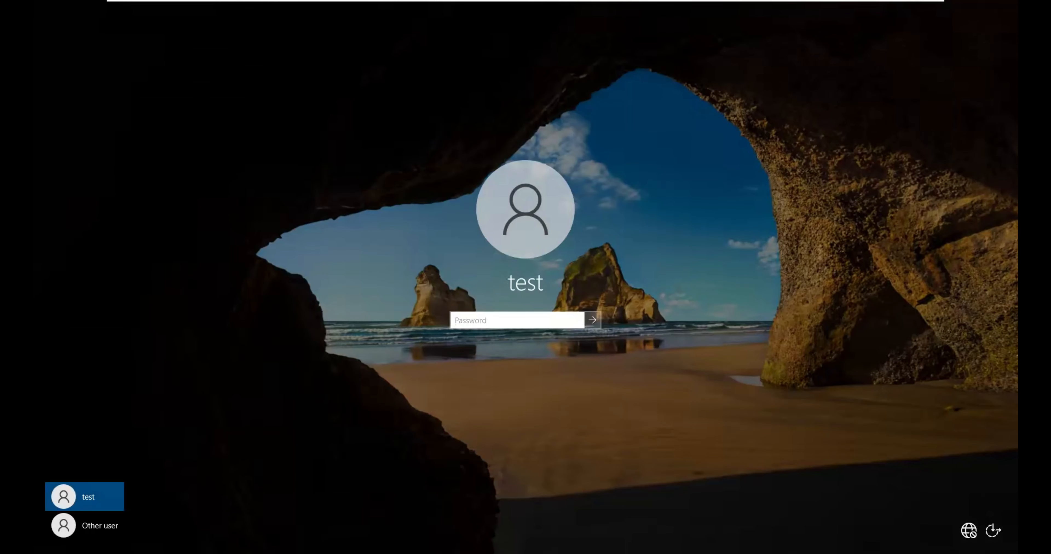
left_click(81, 525)
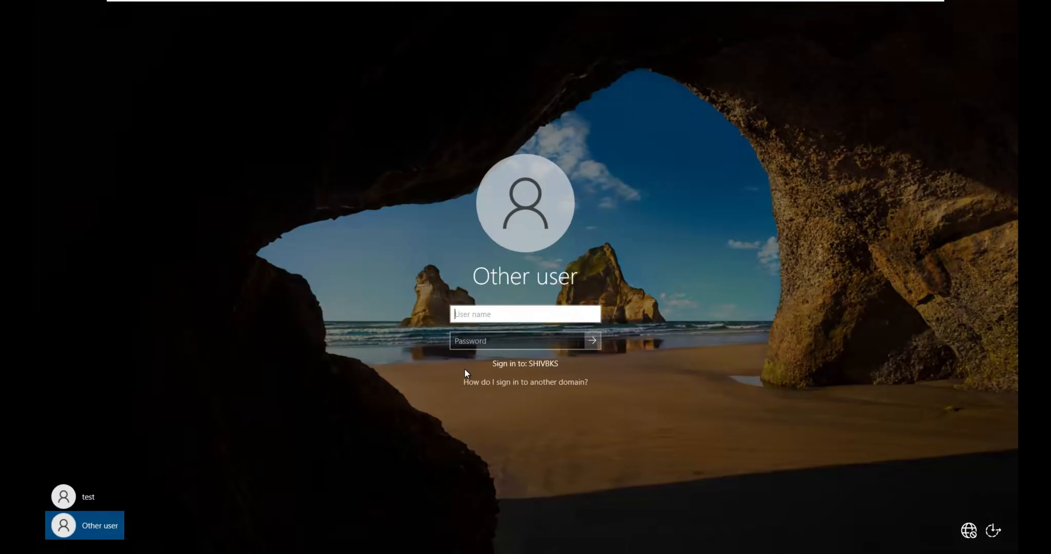
type("demo")
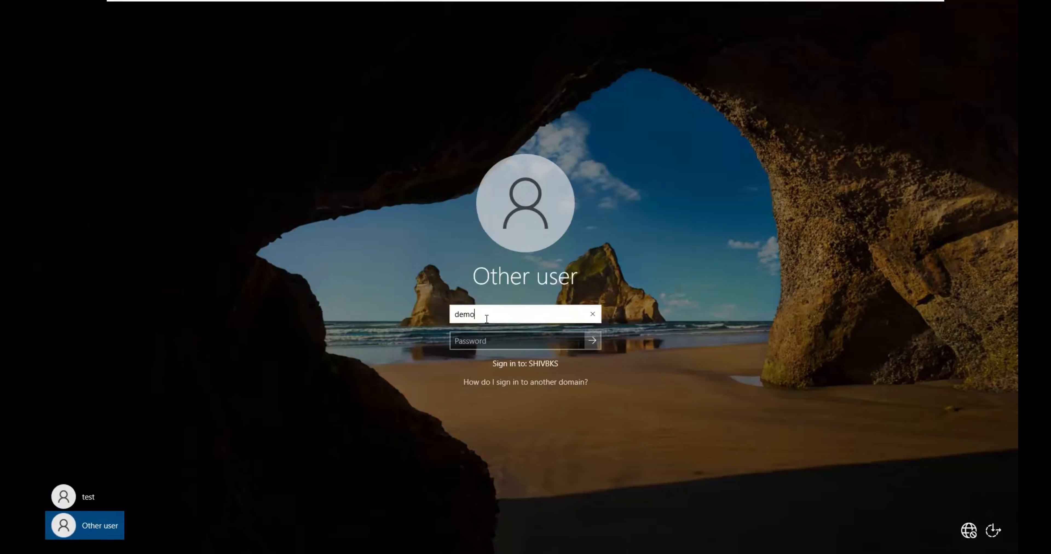
left_click(498, 339)
type("•••")
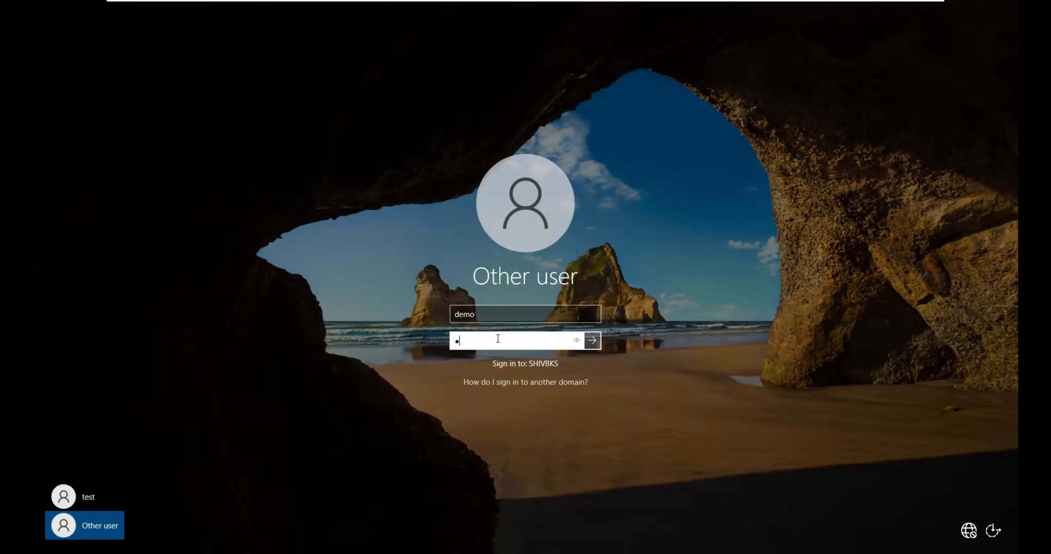
type("••••")
key("Return")
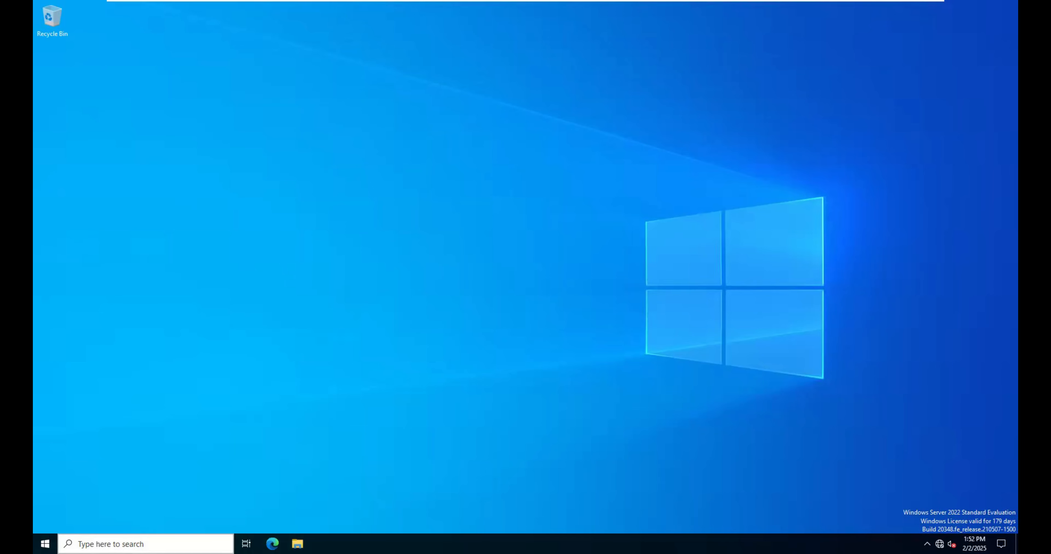
Step: Open Server Manager, authorize it with the demo account's user name and password, and dismiss the Windows Admin Center message
left_click(145, 544)
type("server")
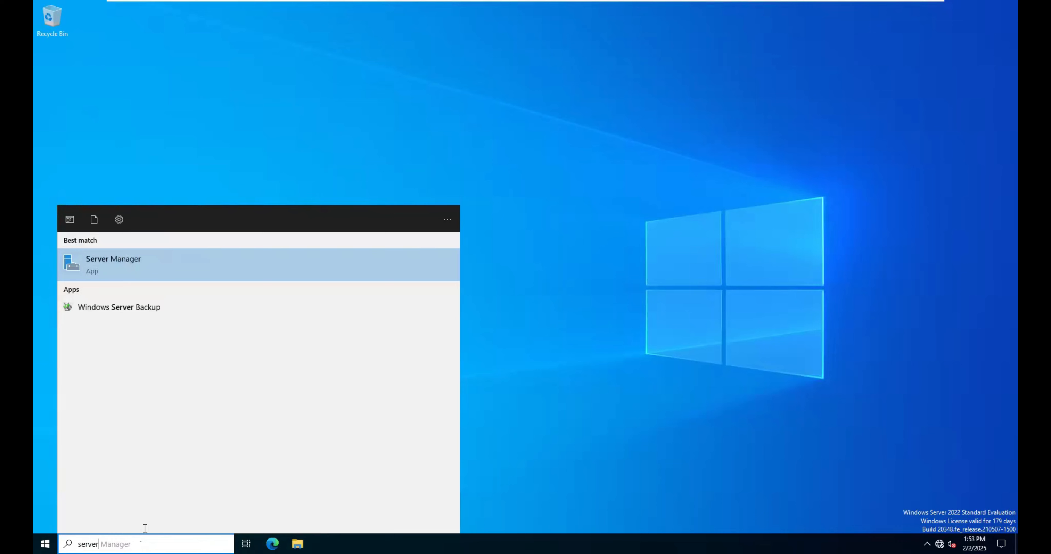
left_click(106, 263)
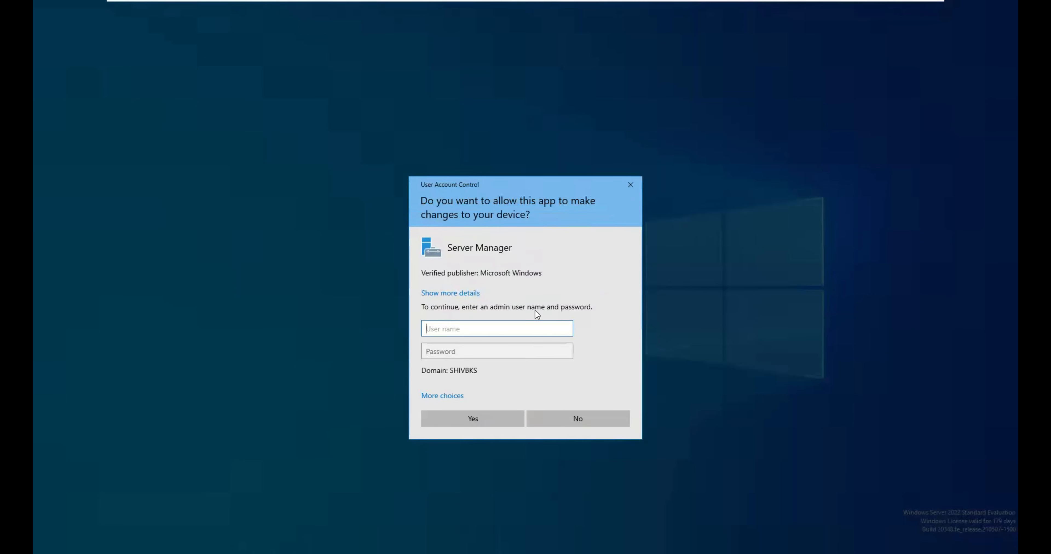
type("demo")
key("Tab")
type("••")
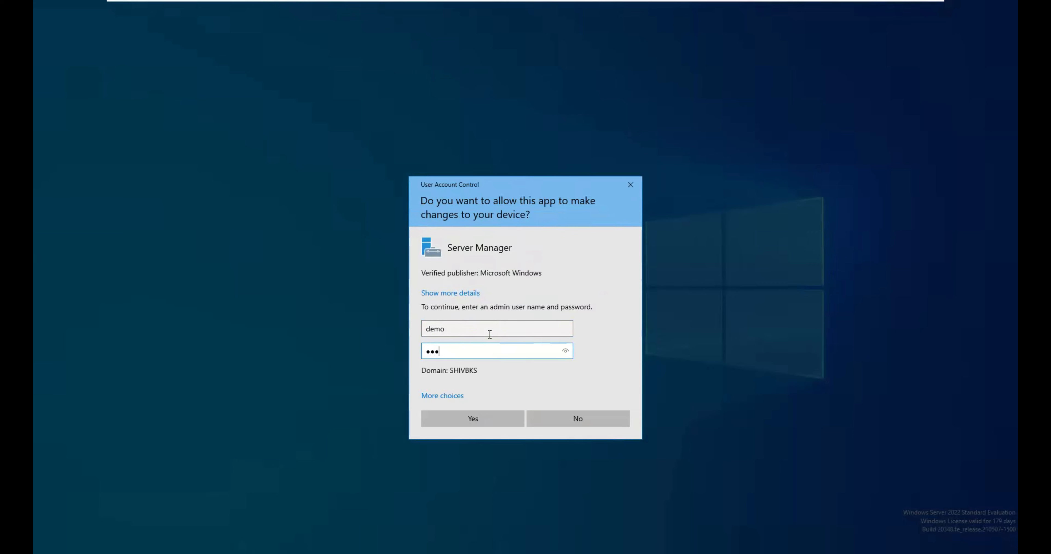
type("•••••")
key("Return")
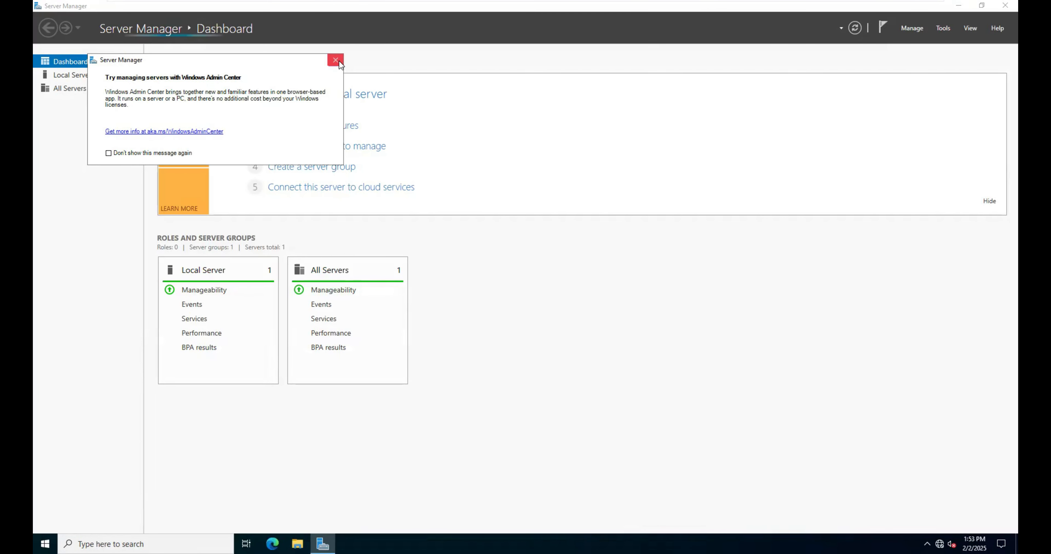
left_click(335, 60)
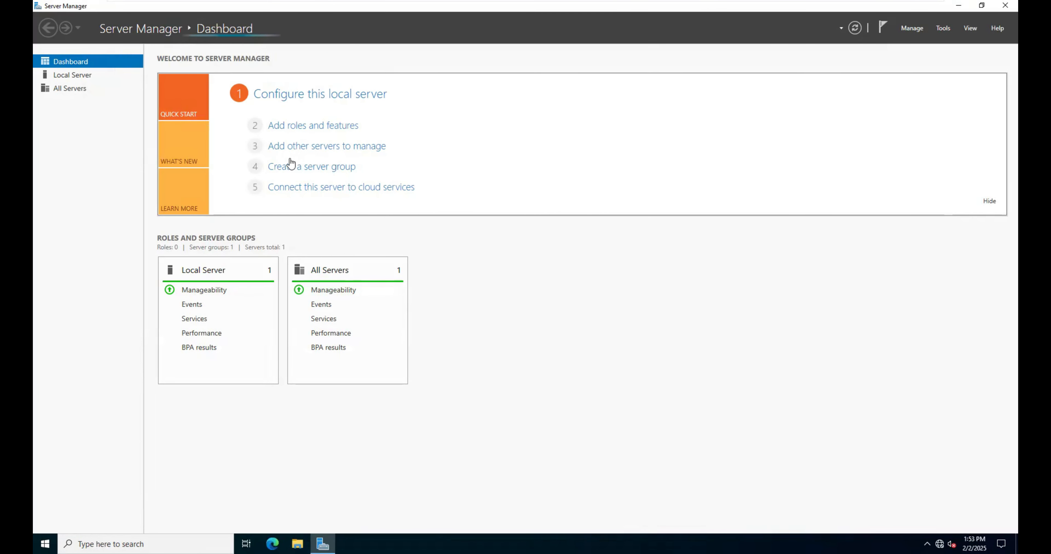
Step: Open Active Directory Users and Computers, check which actions the delhi organizational unit of shivbks.com offers, and close it
left_click(943, 28)
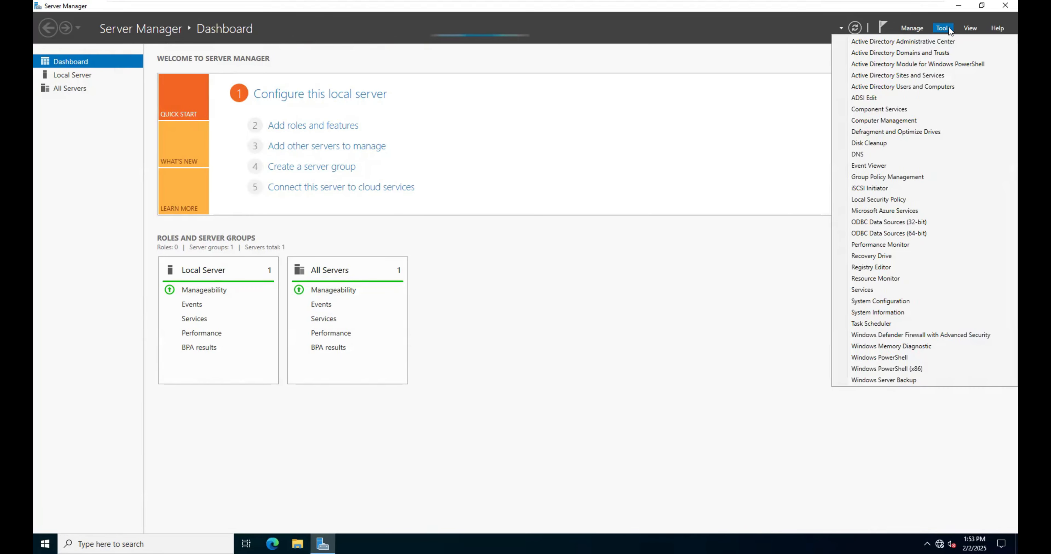
left_click(903, 87)
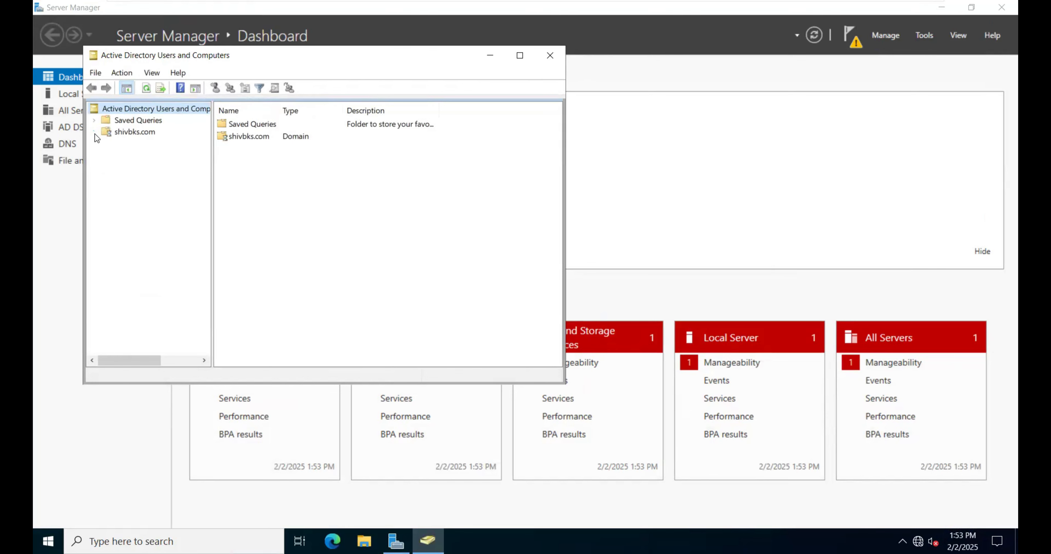
left_click(95, 133)
left_click(133, 167)
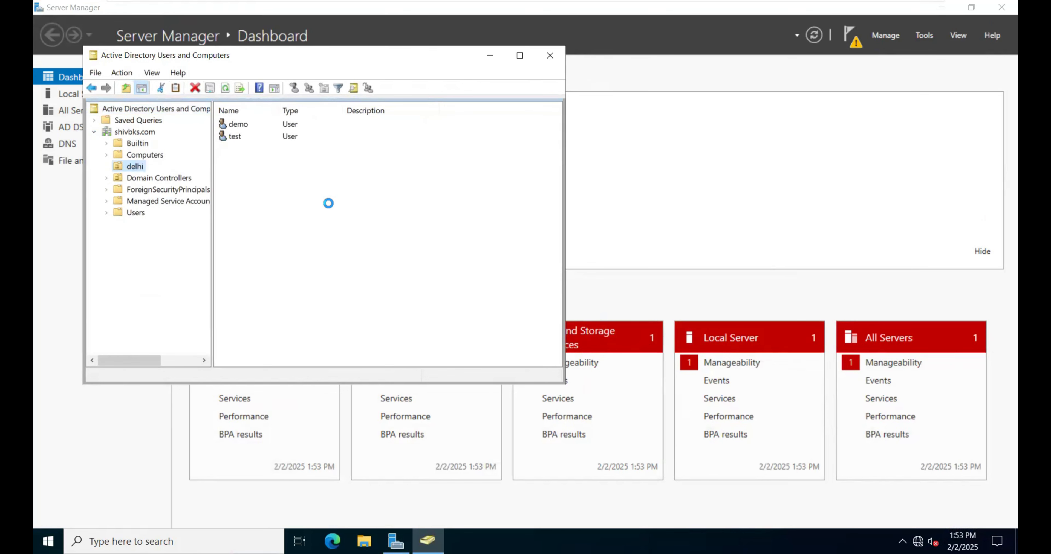
right_click(312, 202)
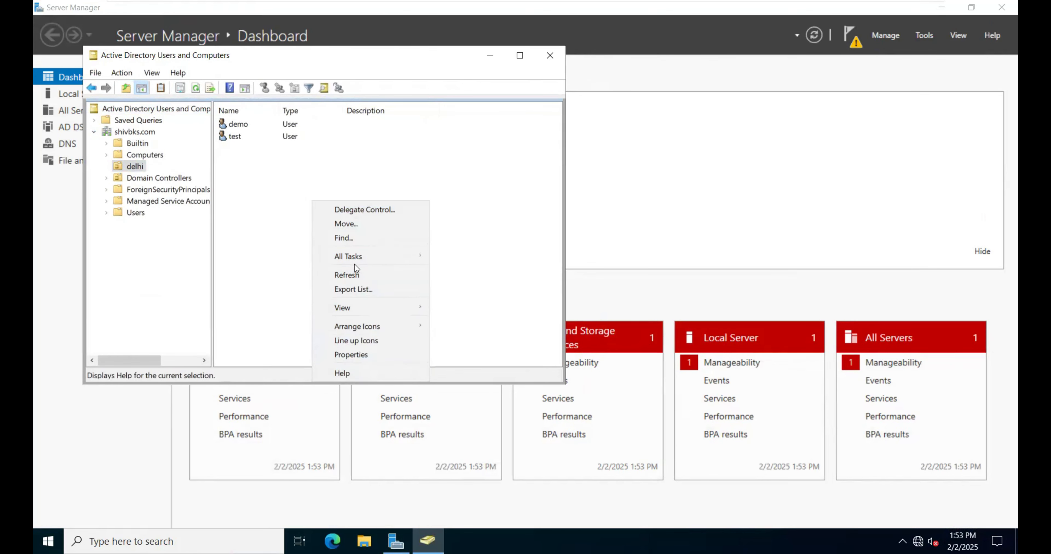
left_click(550, 55)
Step: Show rodc's local server properties, and switch to the test virtual machine and unlock it with the account password
mouse_move(496, 4)
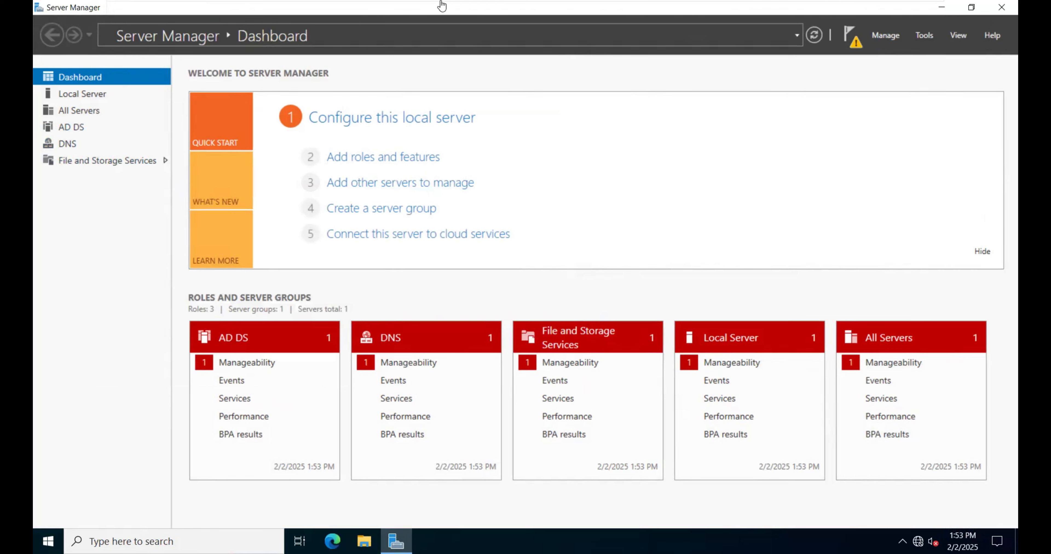
left_click(85, 94)
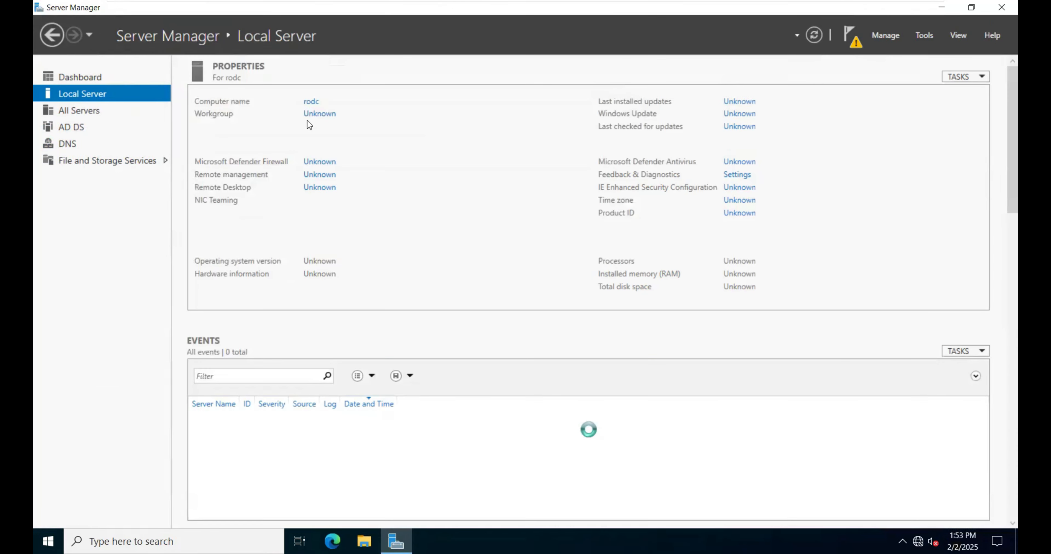
mouse_move(569, 5)
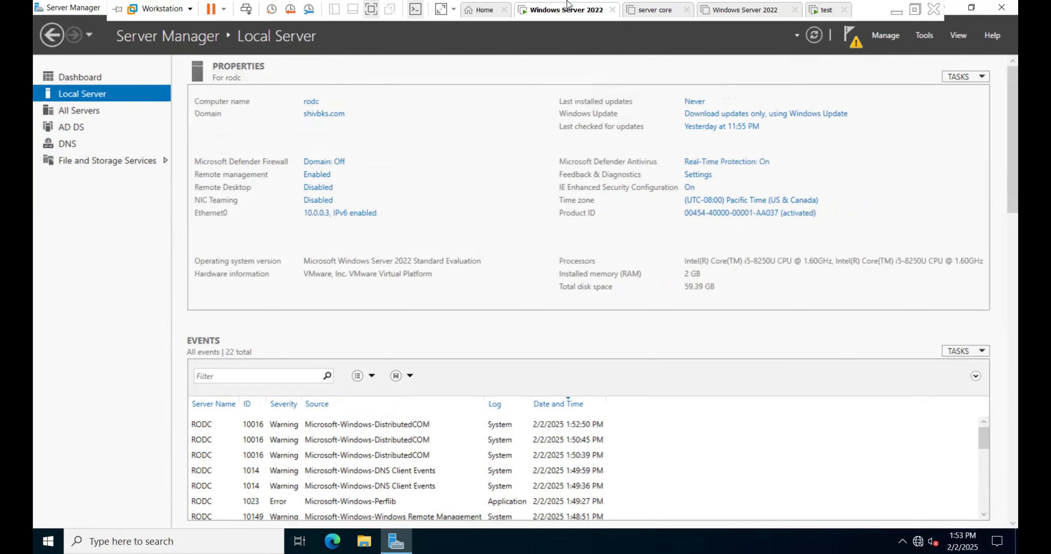
left_click(824, 12)
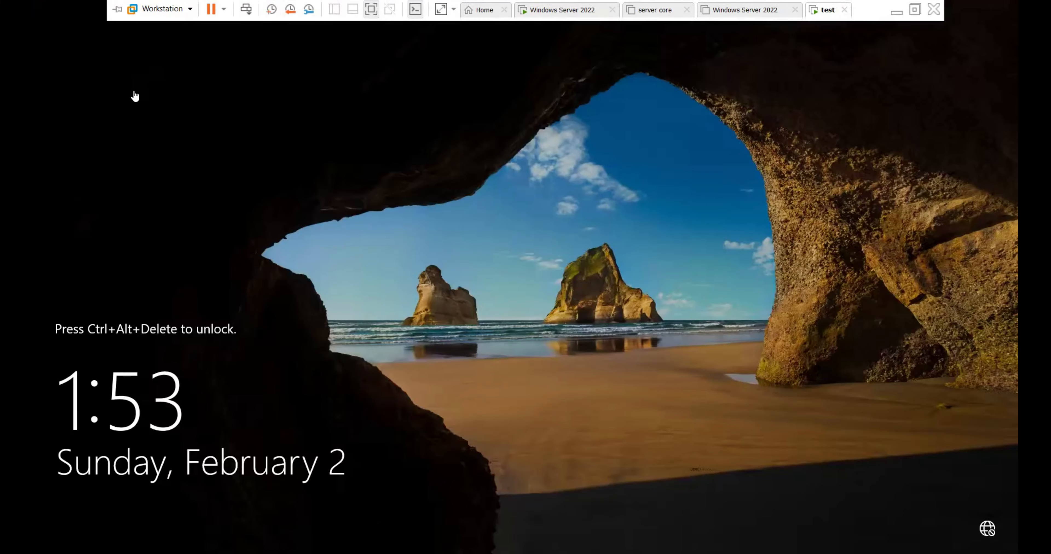
mouse_move(206, 4)
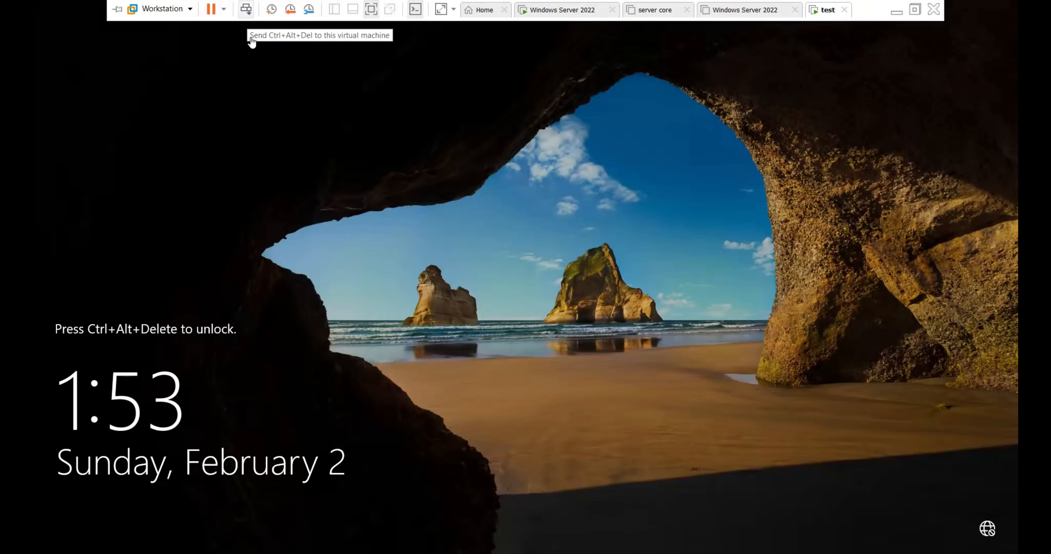
left_click(247, 10)
type("•••••••")
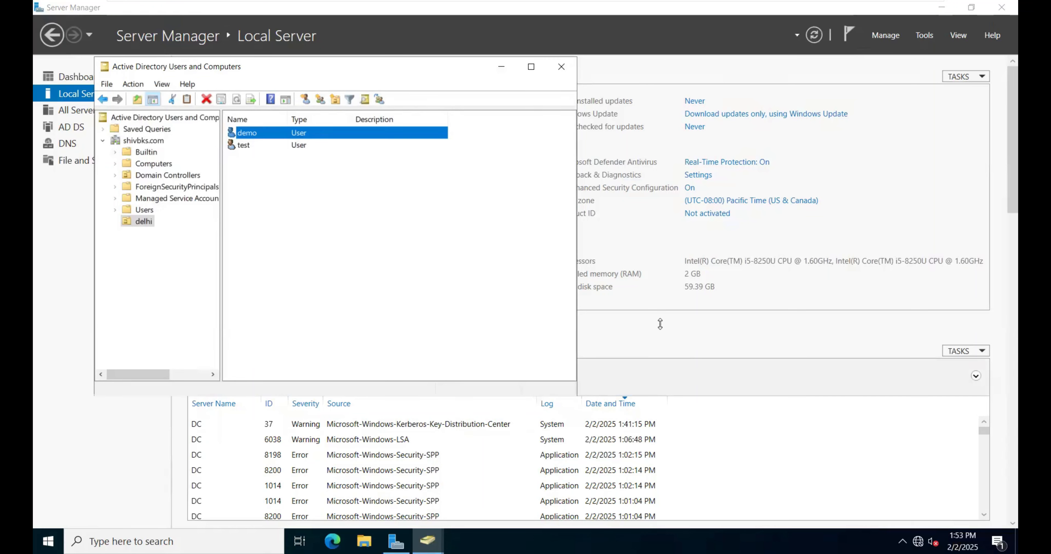
Step: Start delegating control of the delhi organizational unit and add the test user as the delegate
left_click(143, 236)
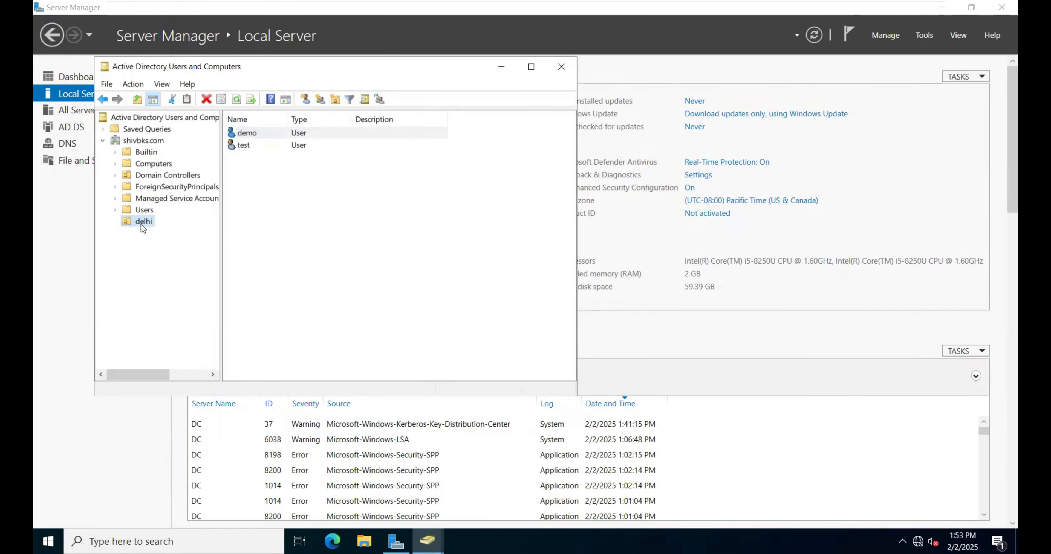
left_click(272, 133)
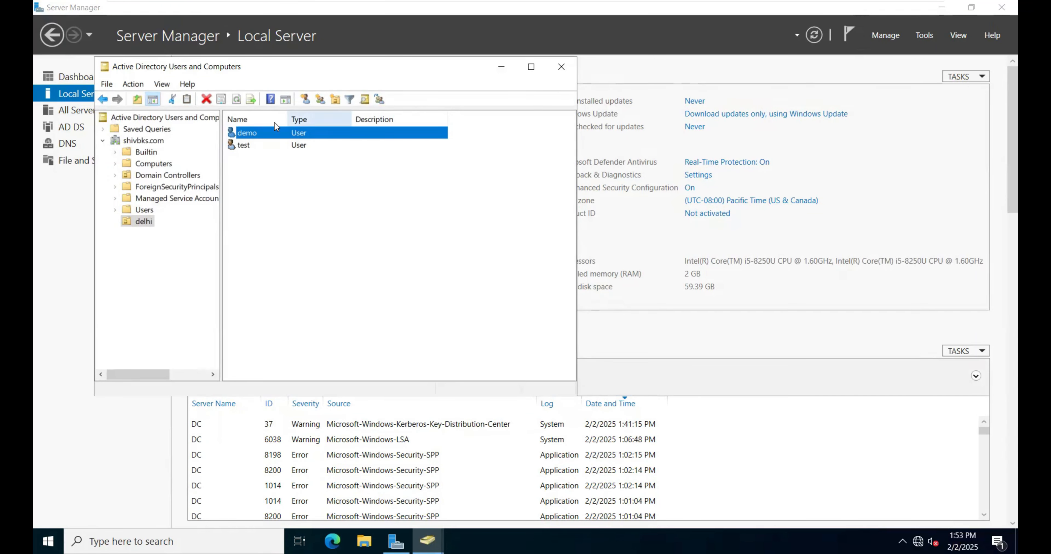
left_click(145, 225)
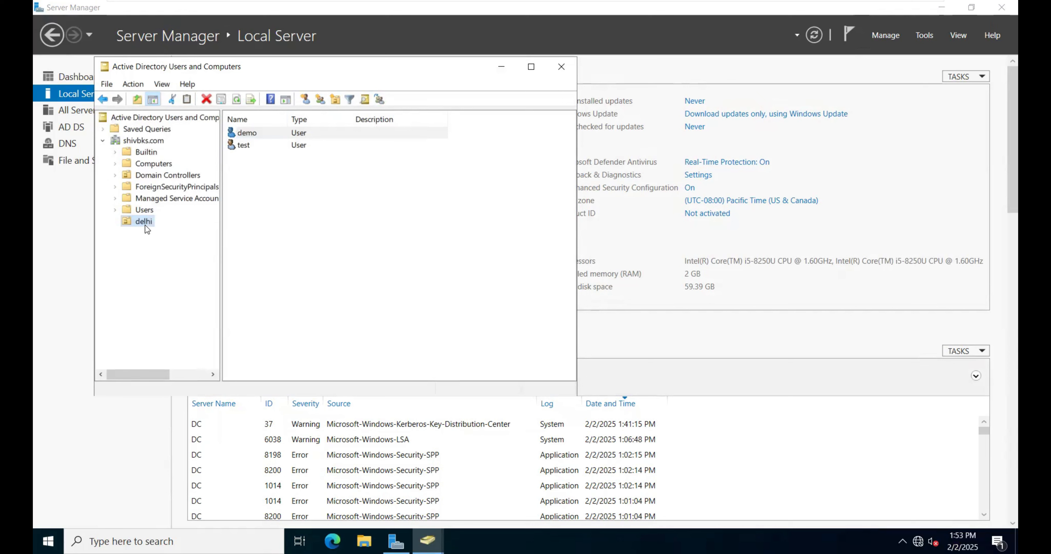
right_click(145, 222)
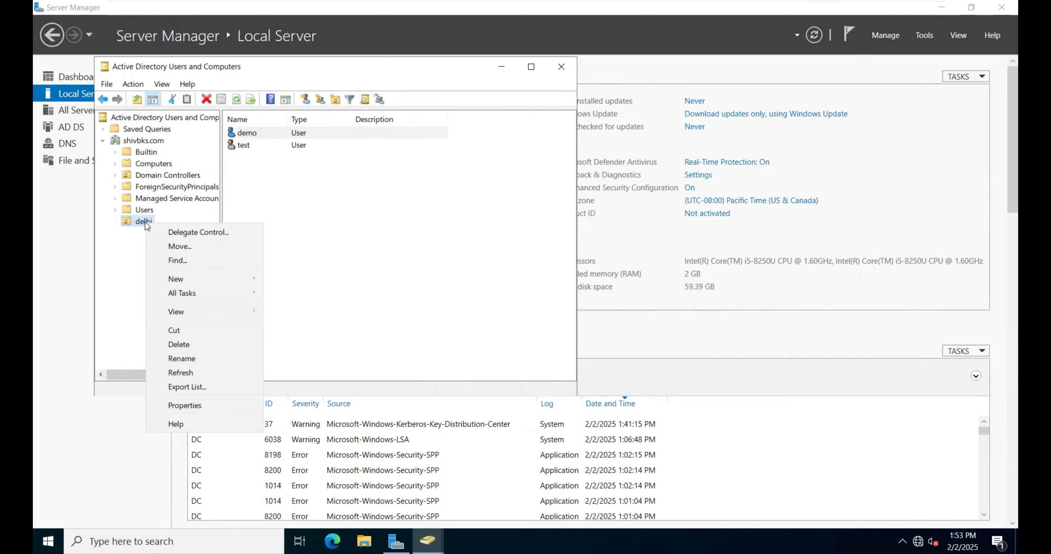
left_click(208, 234)
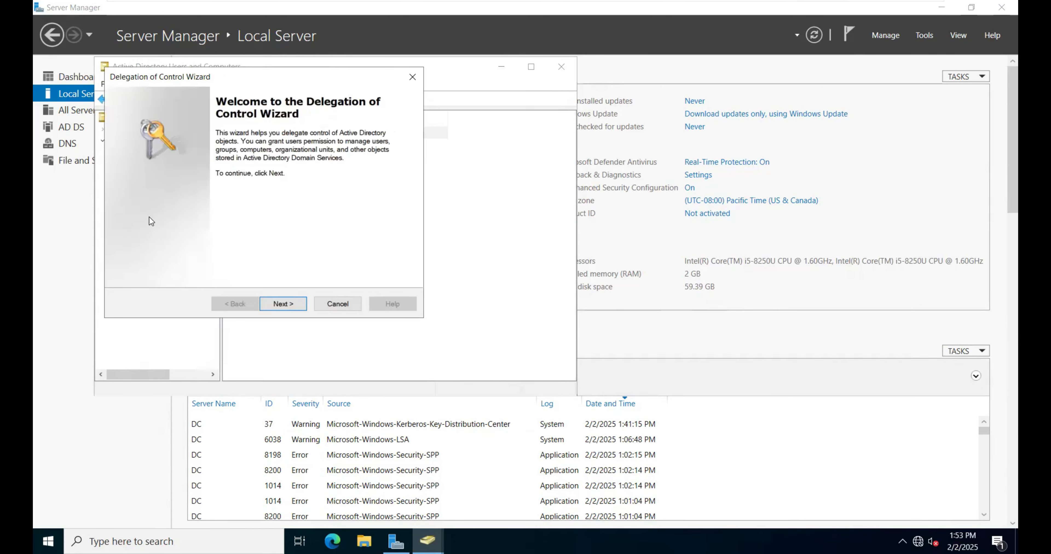
left_click(285, 305)
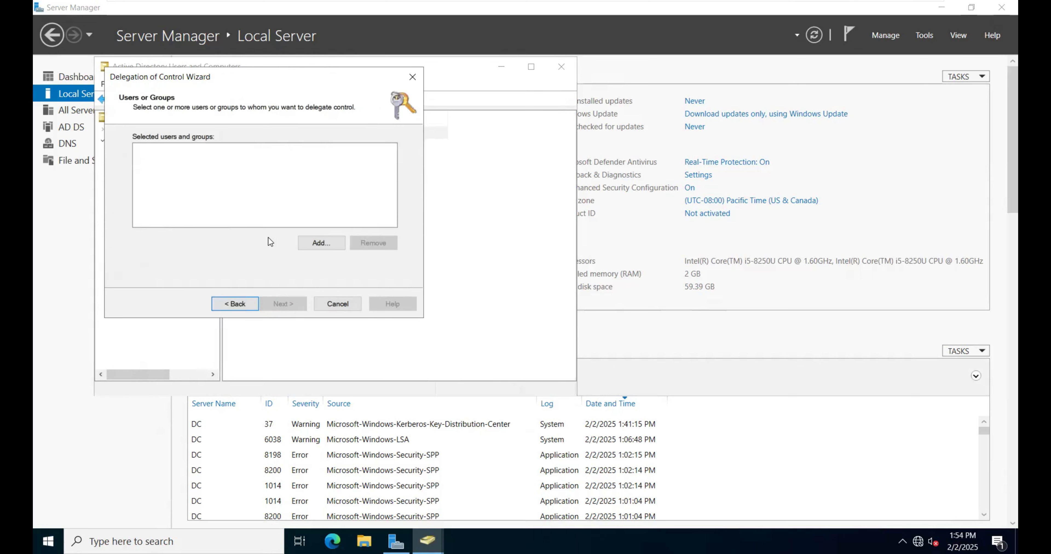
left_click(329, 245)
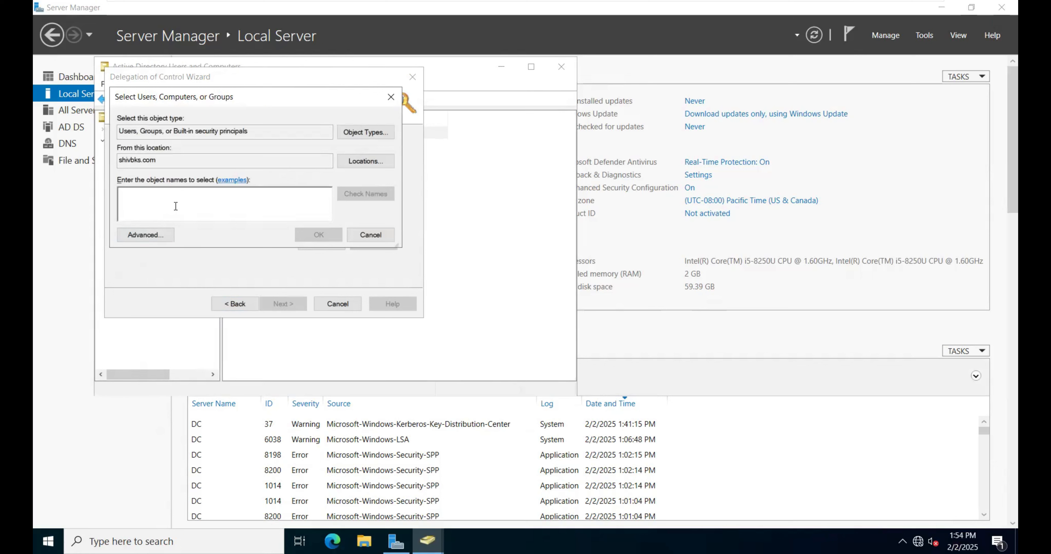
type("test")
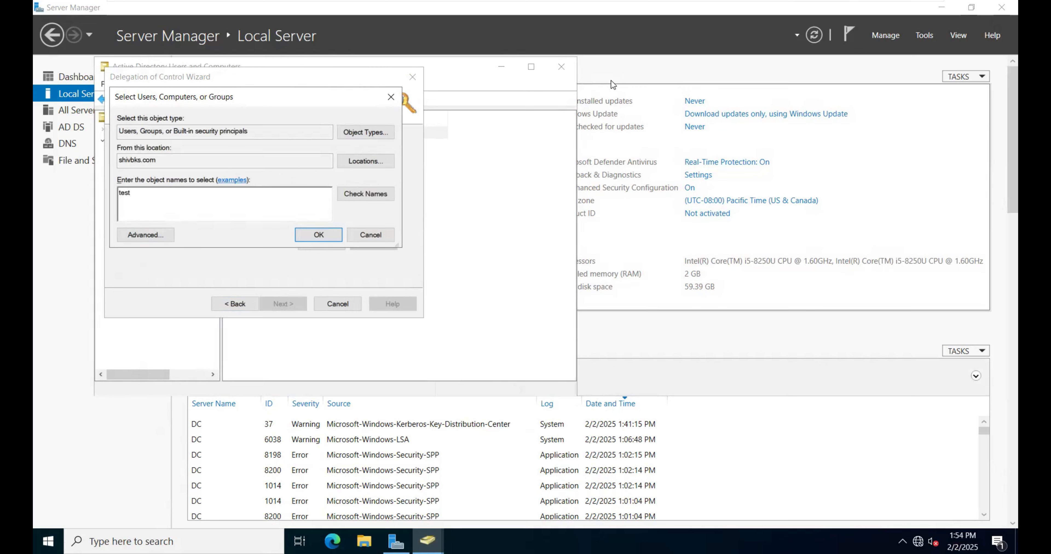
left_click(379, 193)
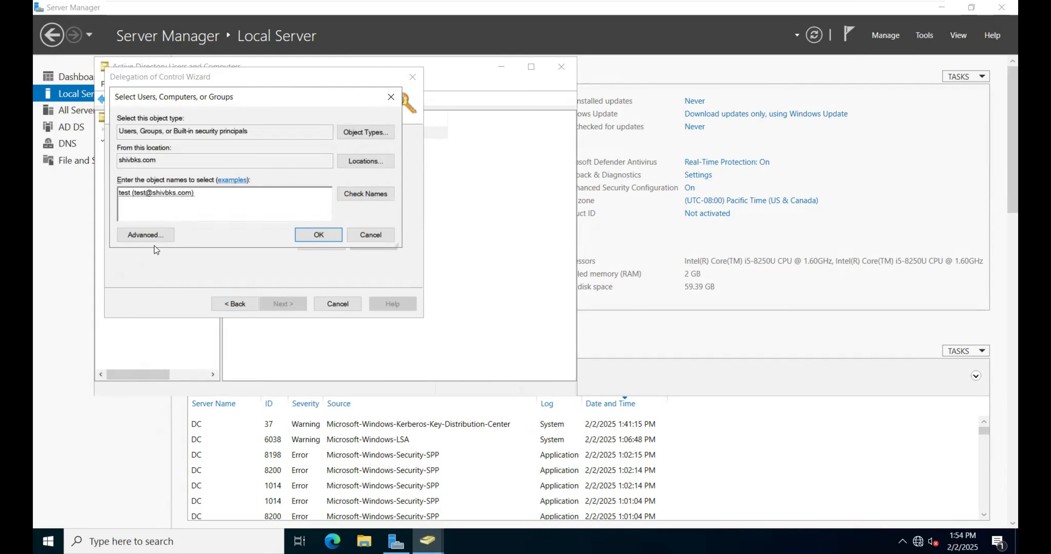
left_click(310, 238)
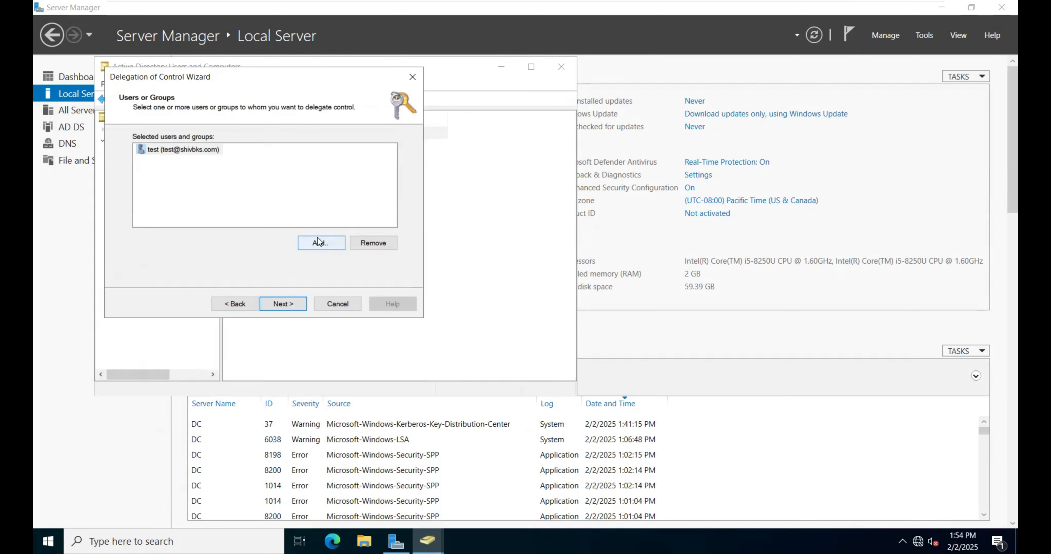
Step: Delegate the common task "Create, delete, and manage user accounts" to the test user and finish the wizard
left_click(295, 300)
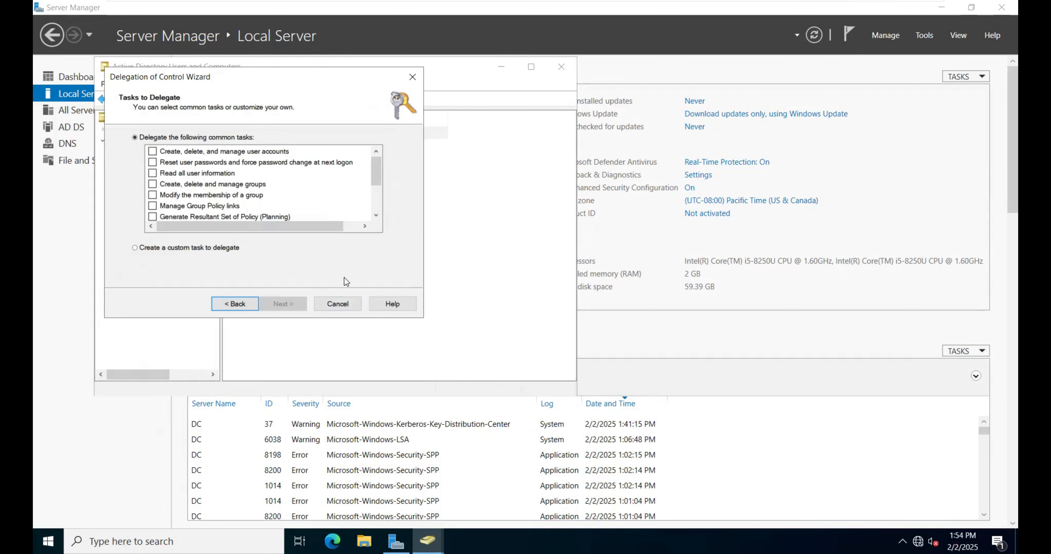
scroll(191, 168, "down", 2)
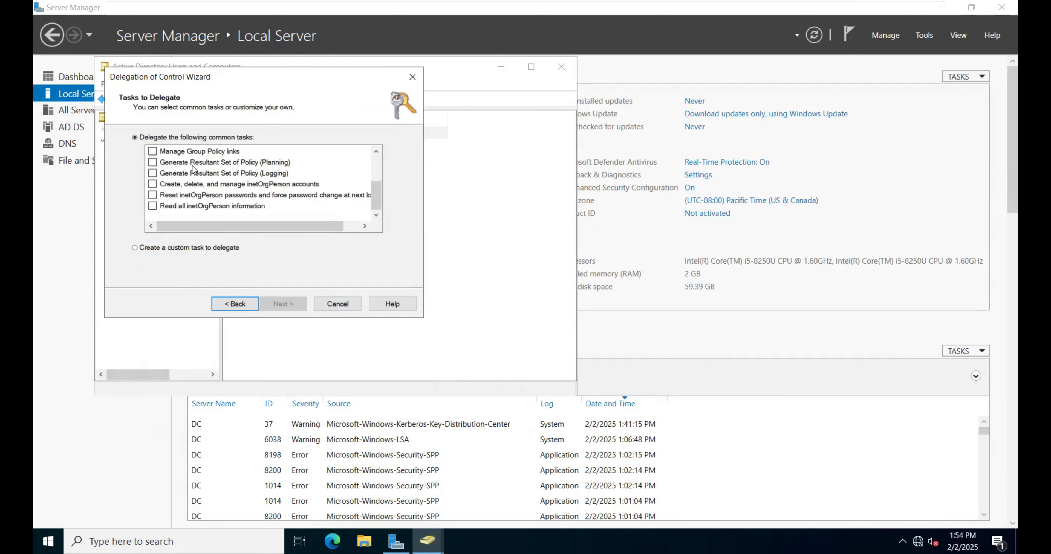
scroll(213, 208, "up", 2)
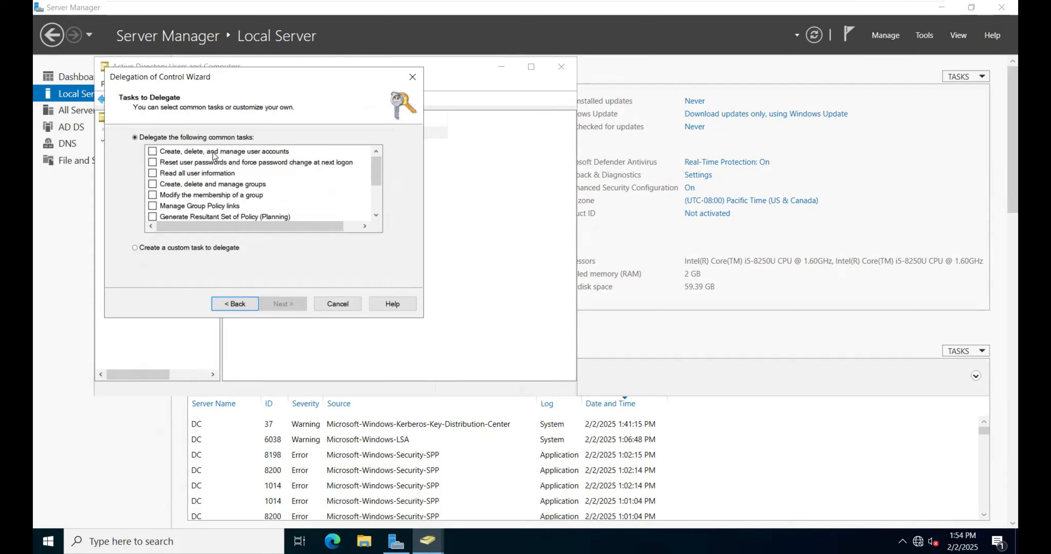
left_click(153, 151)
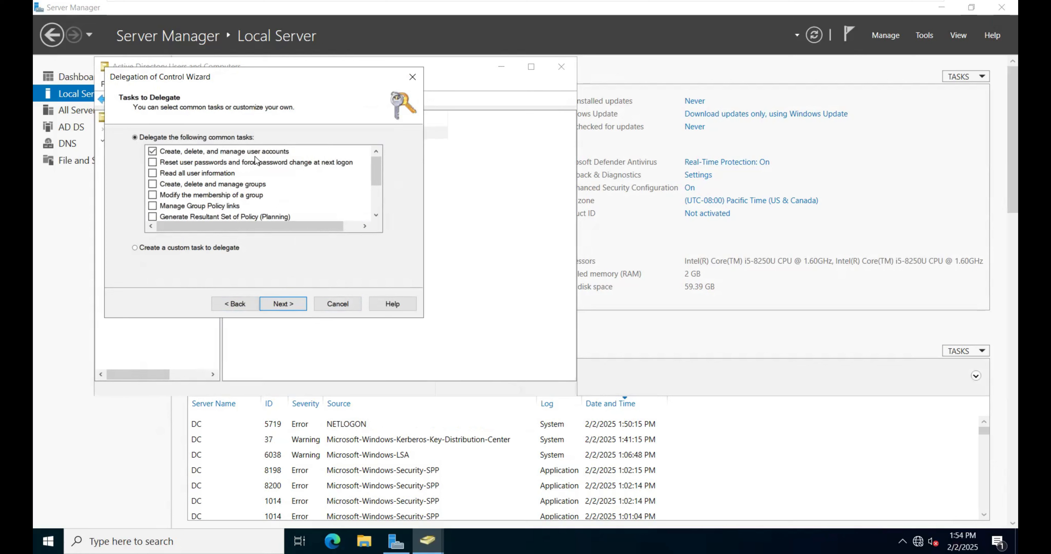
left_click(288, 307)
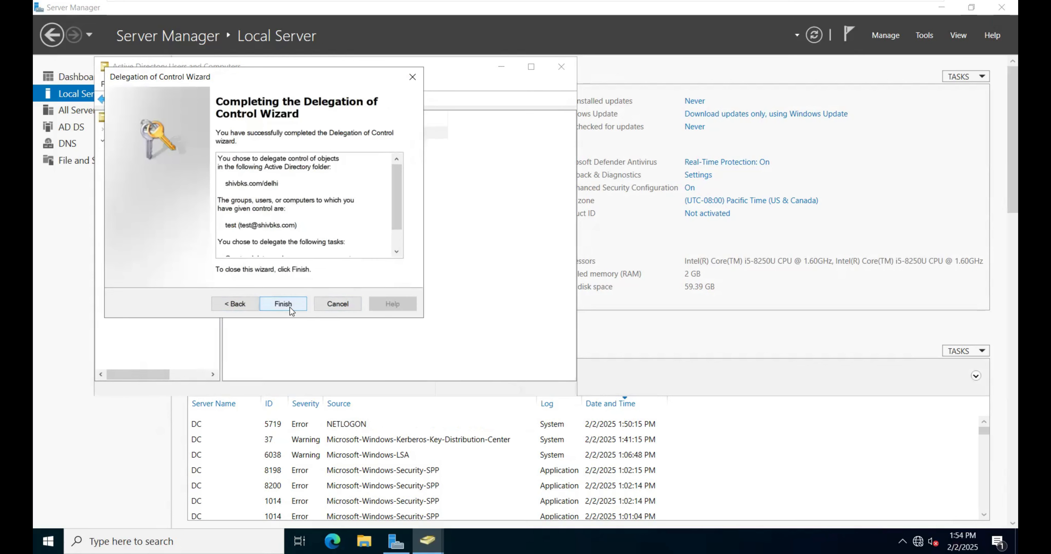
left_click(291, 306)
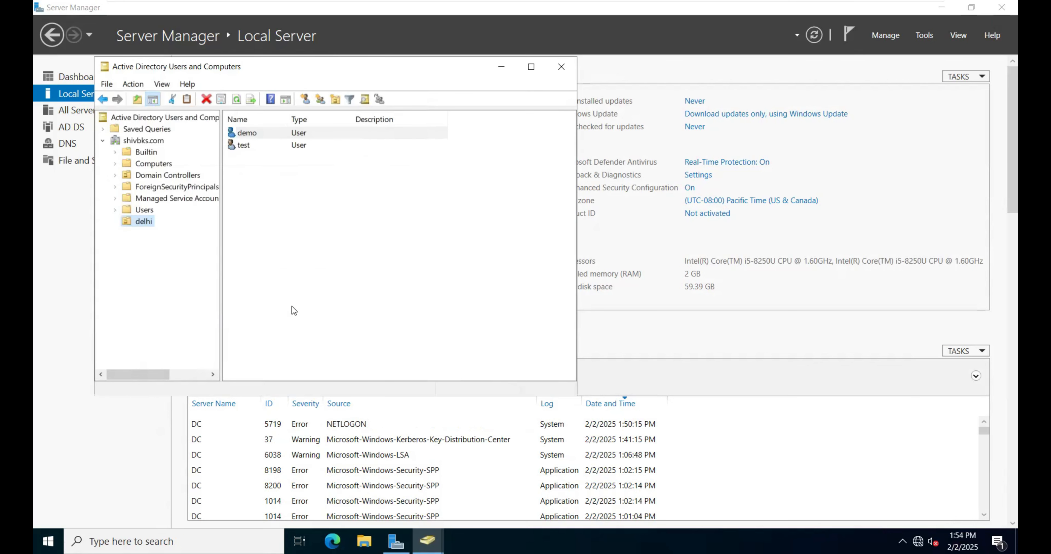
Step: Start another delegation of control on the delhi organizational unit and add the demo user as the delegate
right_click(245, 149)
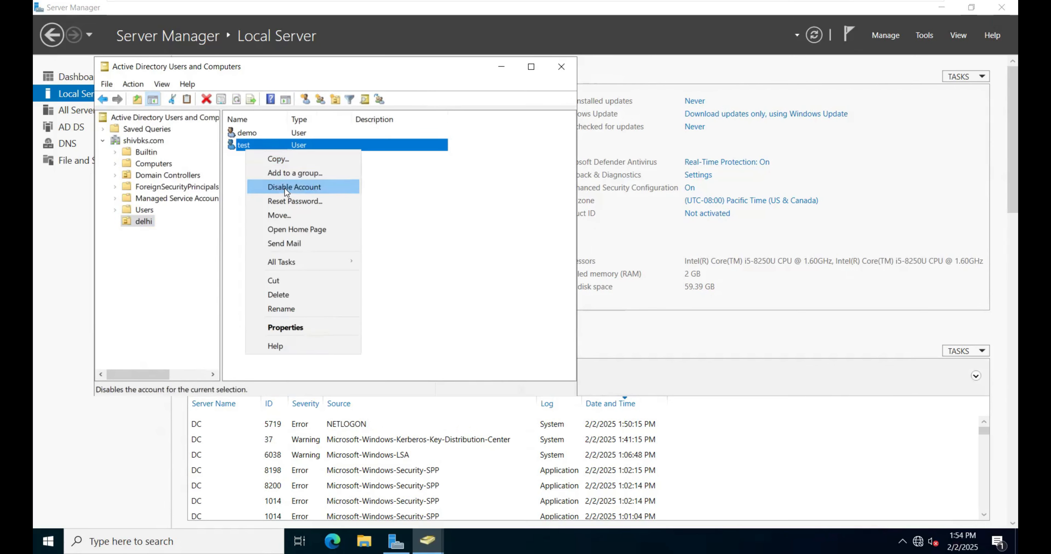
left_click(146, 222)
right_click(146, 222)
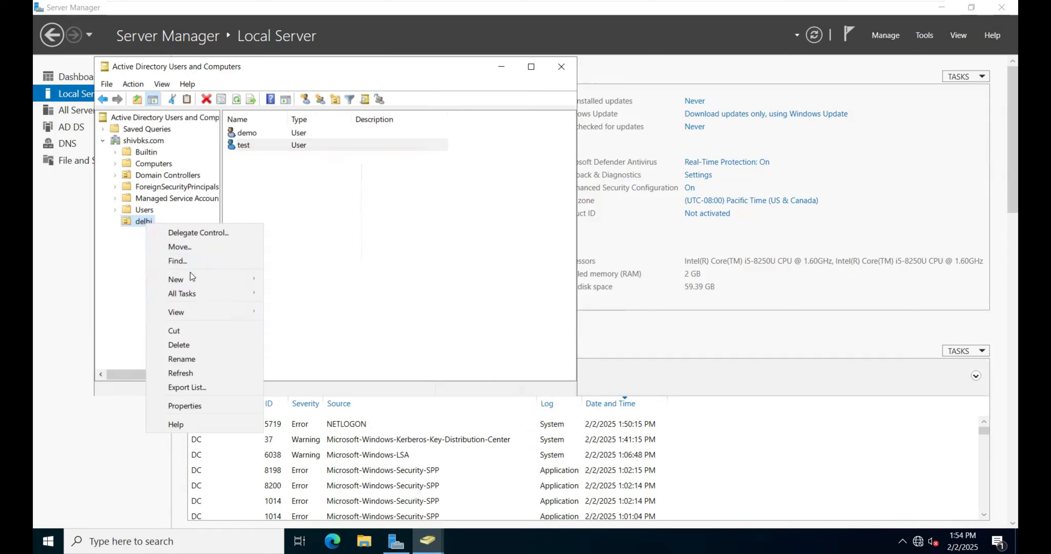
left_click(197, 236)
left_click(285, 304)
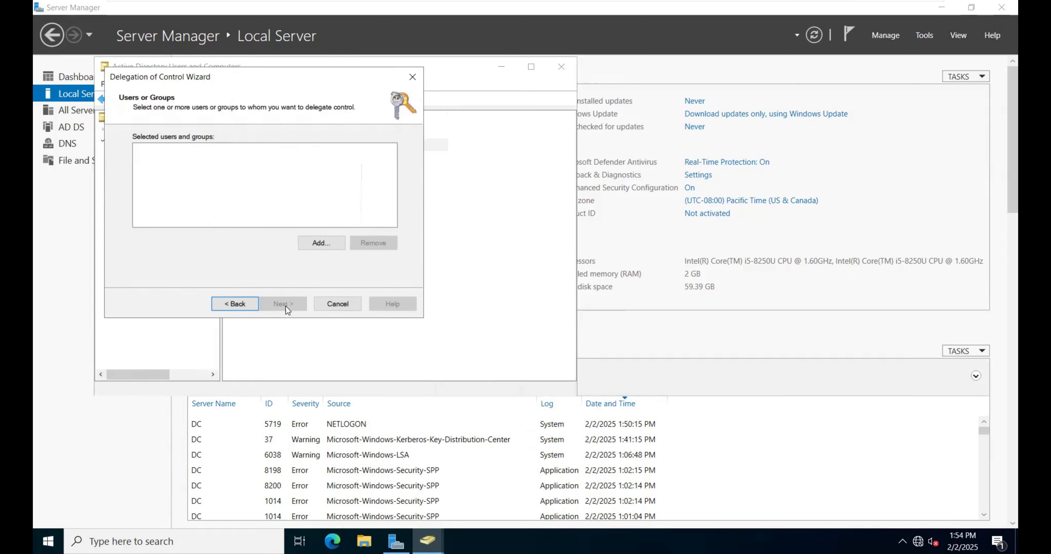
left_click(320, 243)
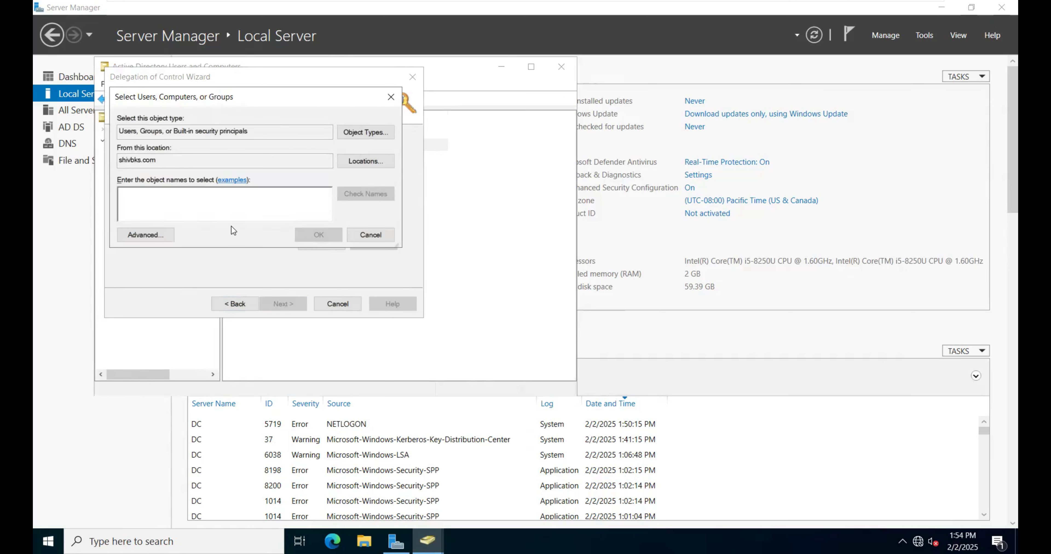
type("demo")
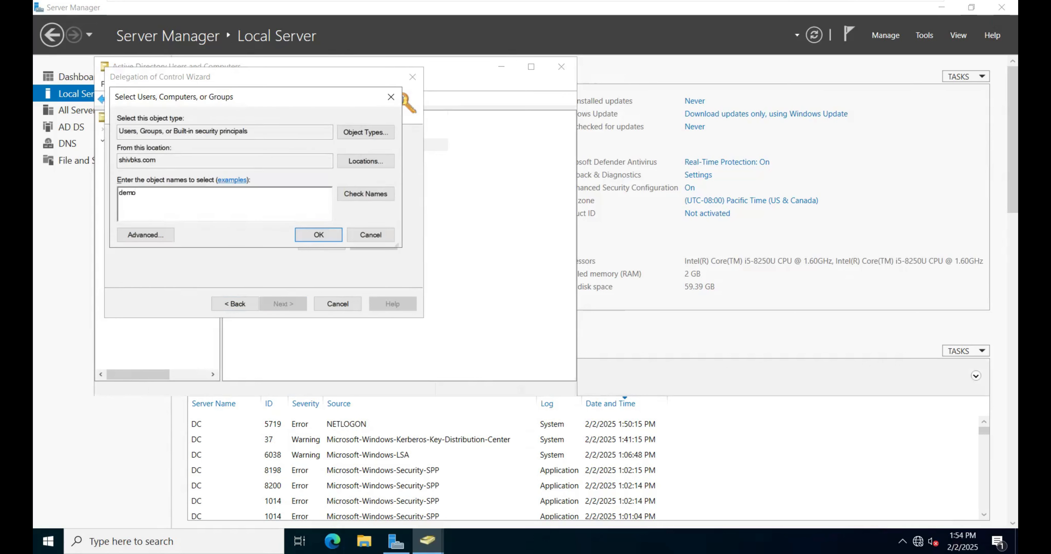
left_click(372, 194)
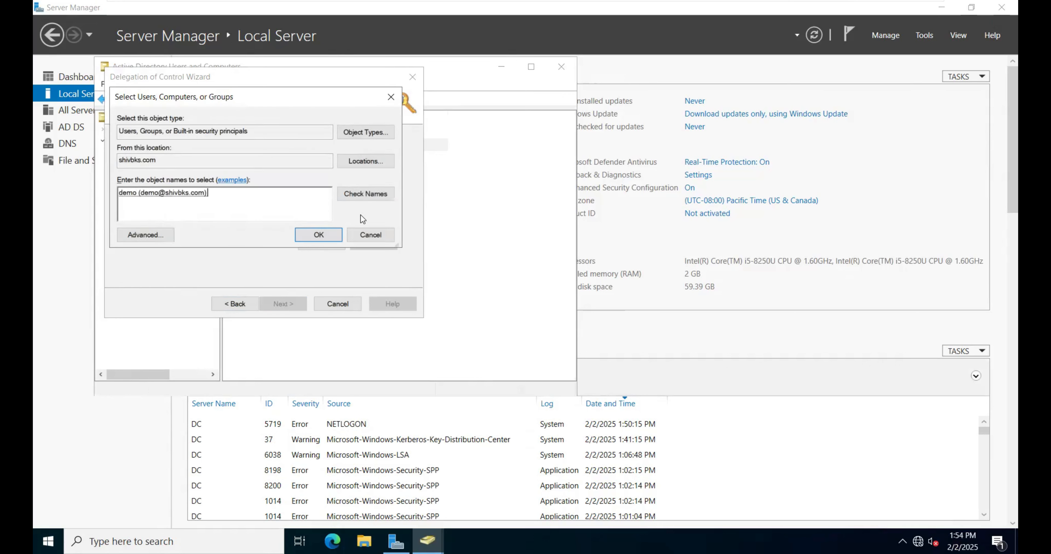
left_click(308, 236)
Step: Delegate the common task "Create, delete and manage groups" to the demo user and finish the wizard
left_click(286, 305)
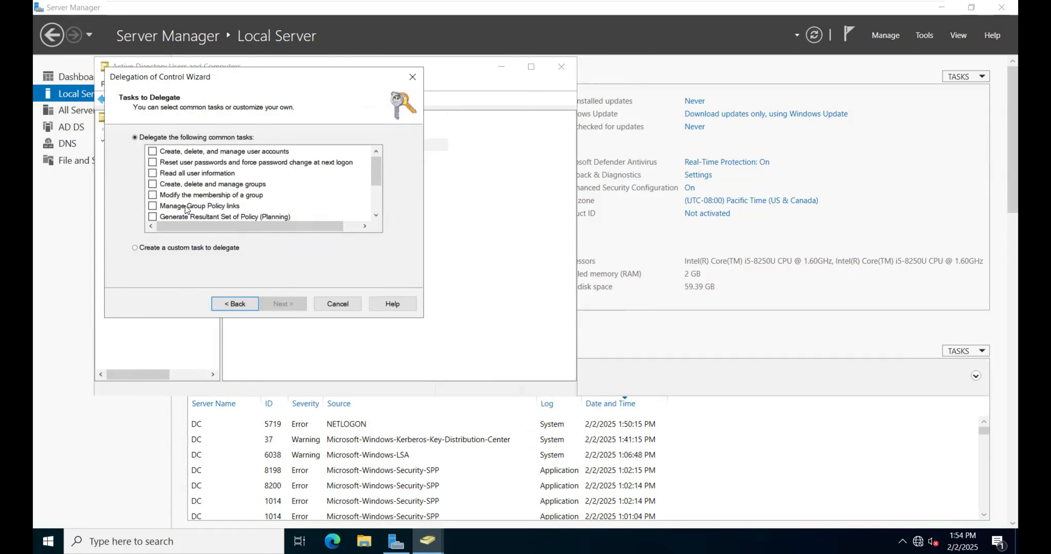
left_click(153, 185)
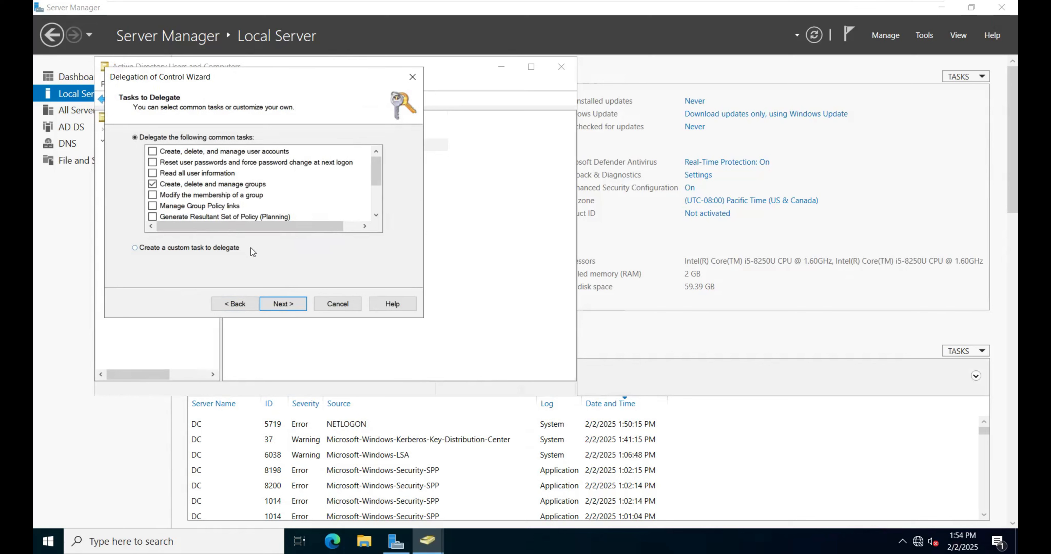
left_click(284, 305)
left_click(289, 306)
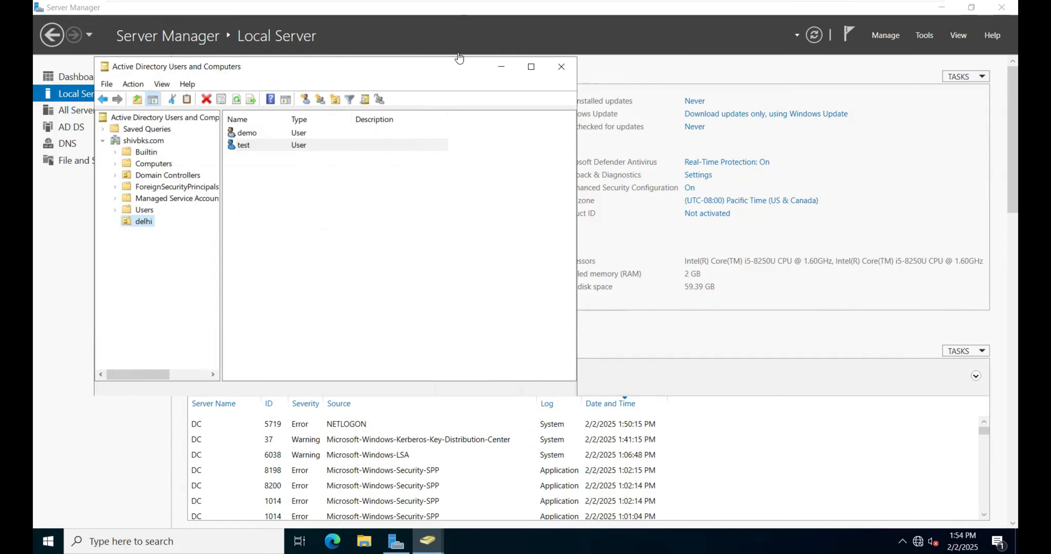
Step: Switch to the rodc virtual machine and sign the demo user out of Windows
mouse_move(480, 4)
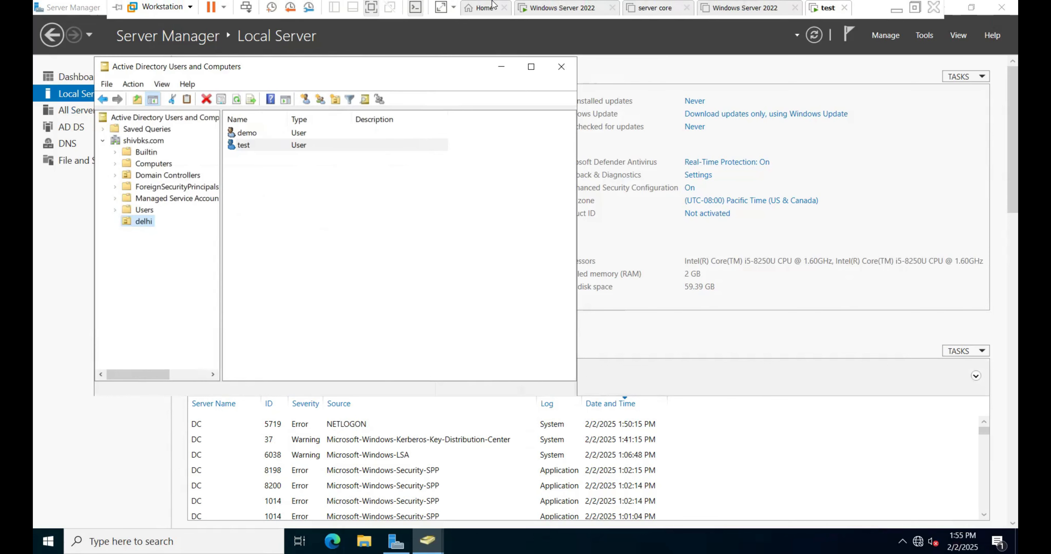
left_click(563, 13)
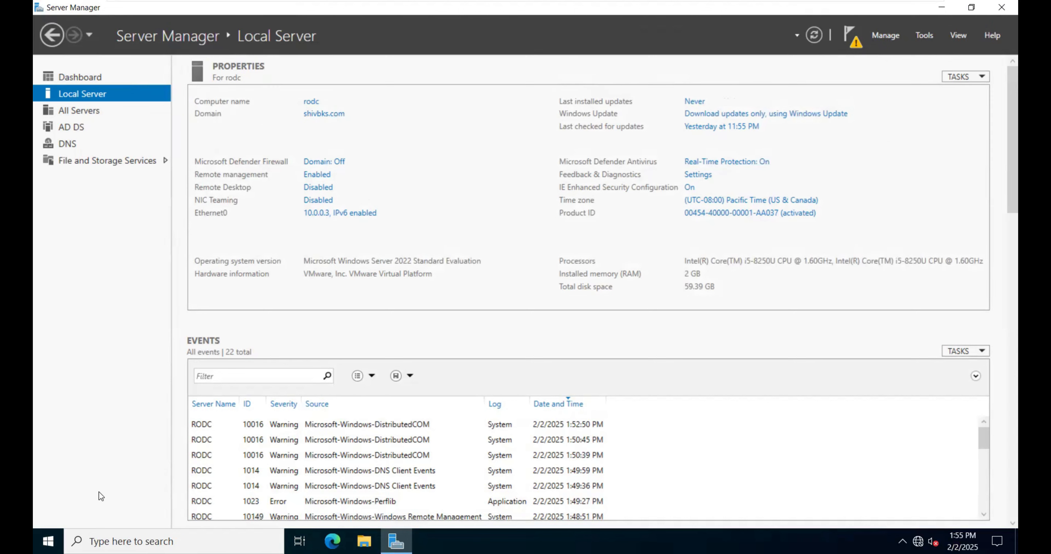
left_click(48, 541)
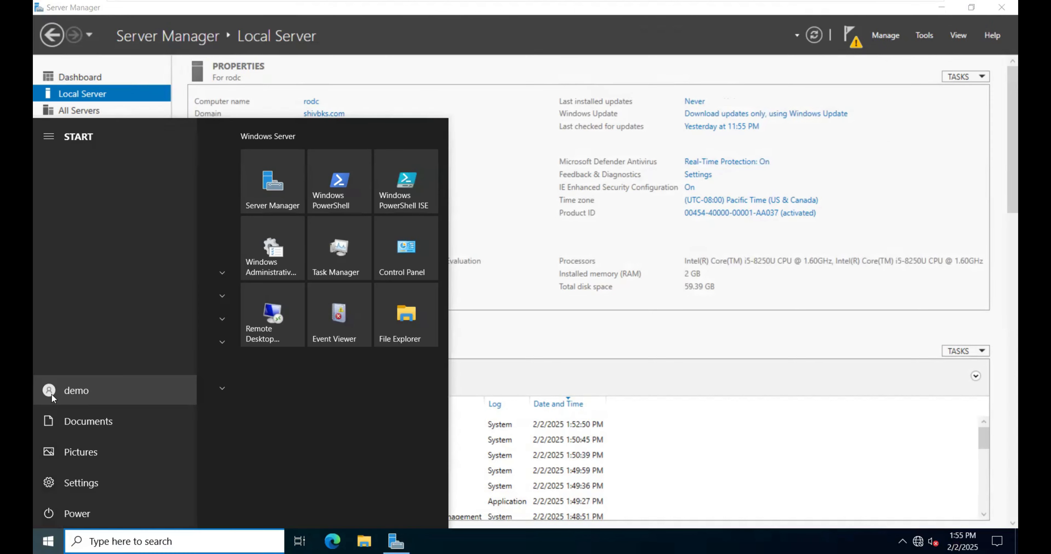
left_click(51, 392)
left_click(67, 359)
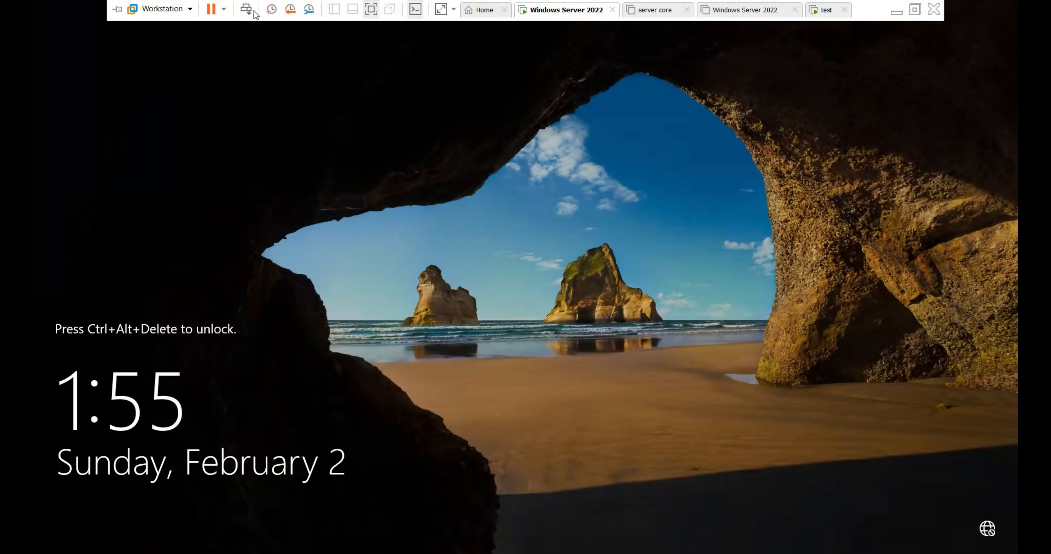
Step: Unlock the rodc virtual machine and sign back in as demo with the account password
left_click(246, 9)
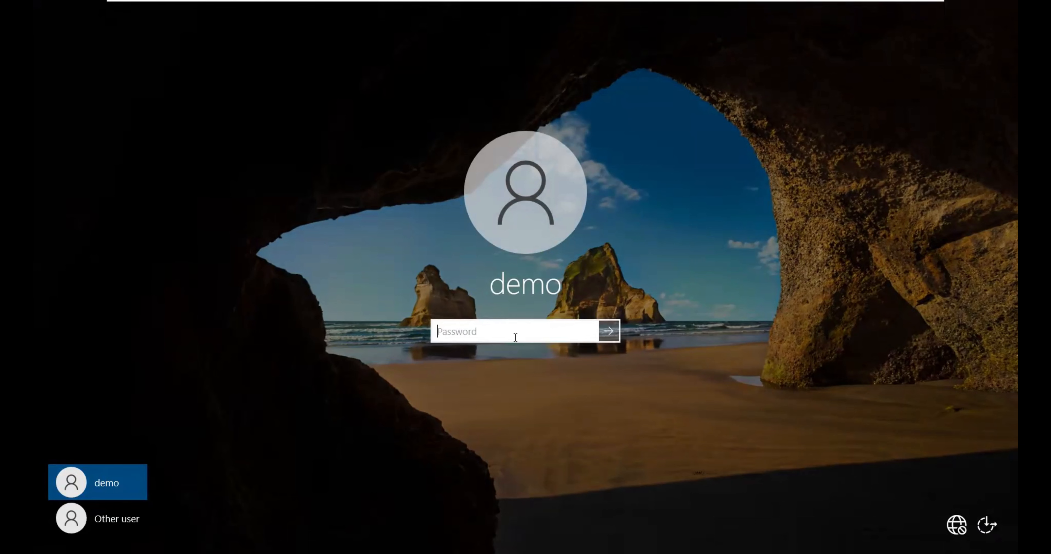
type("•••••••")
key("Return")
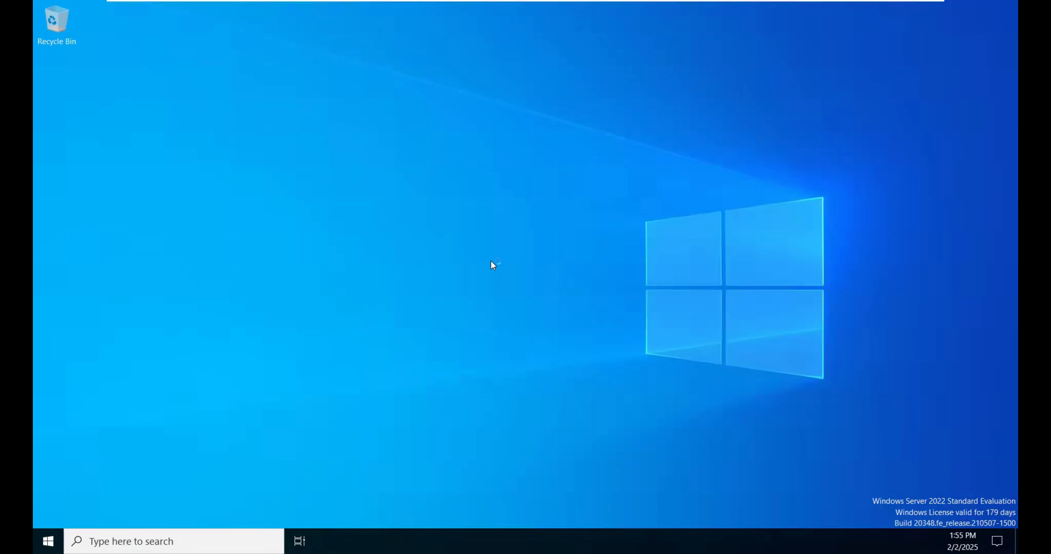
Step: Start Server Manager, authorizing it as demo with the account password, and dismiss the Windows Admin Center message
left_click(205, 535)
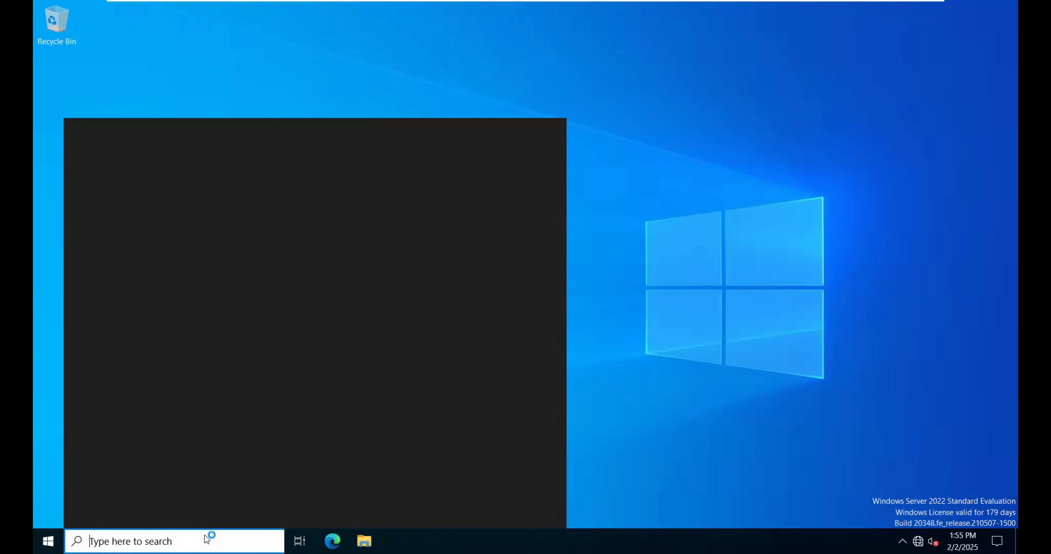
type("serv")
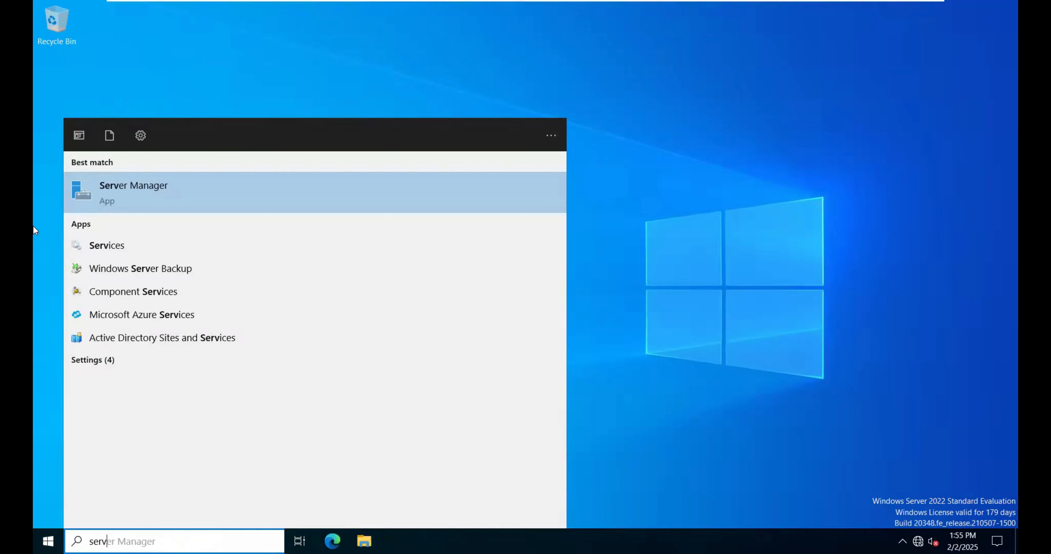
left_click(156, 178)
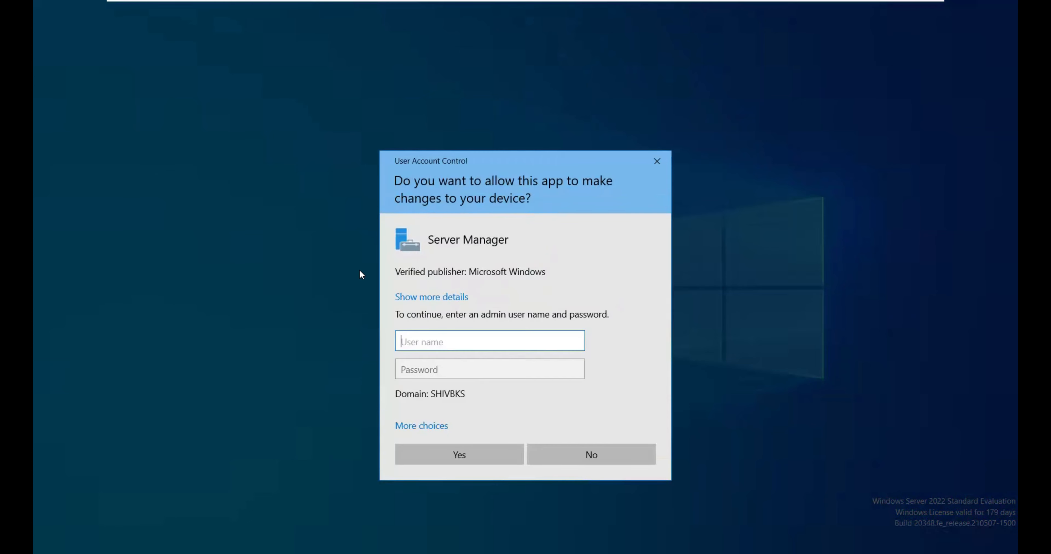
type("server")
key("ctrl+a")
type("demo")
key("Tab")
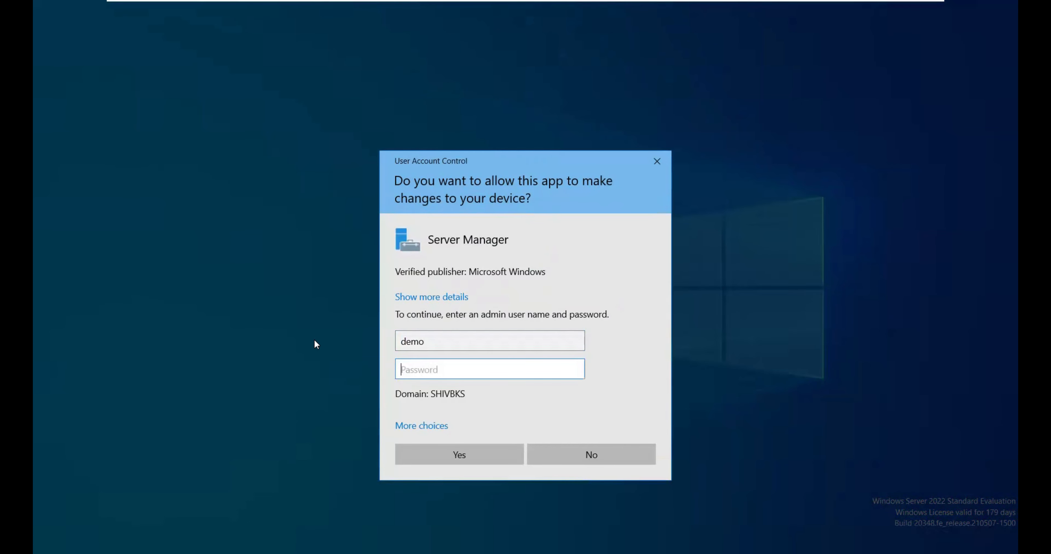
type("******")
key("Return")
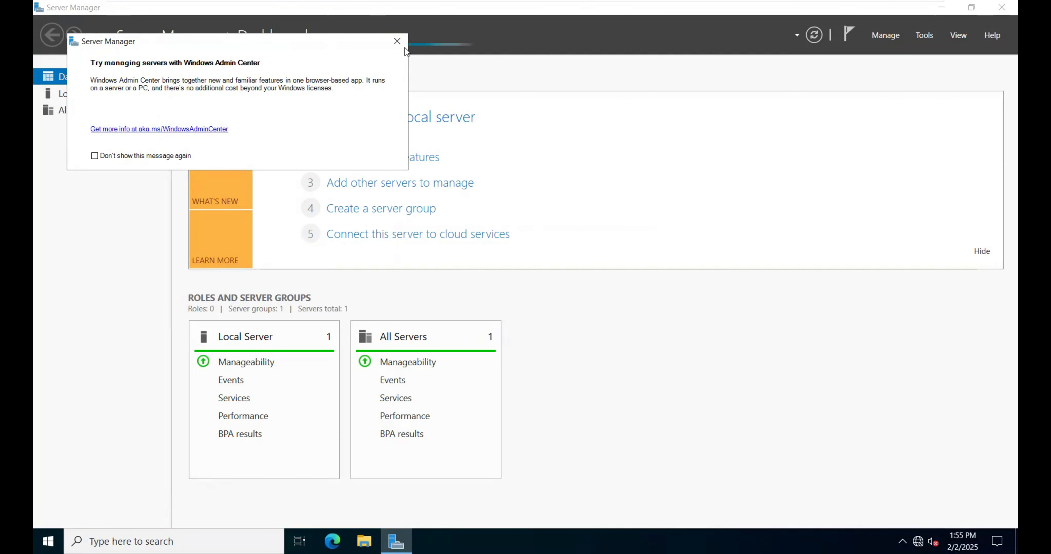
left_click(398, 42)
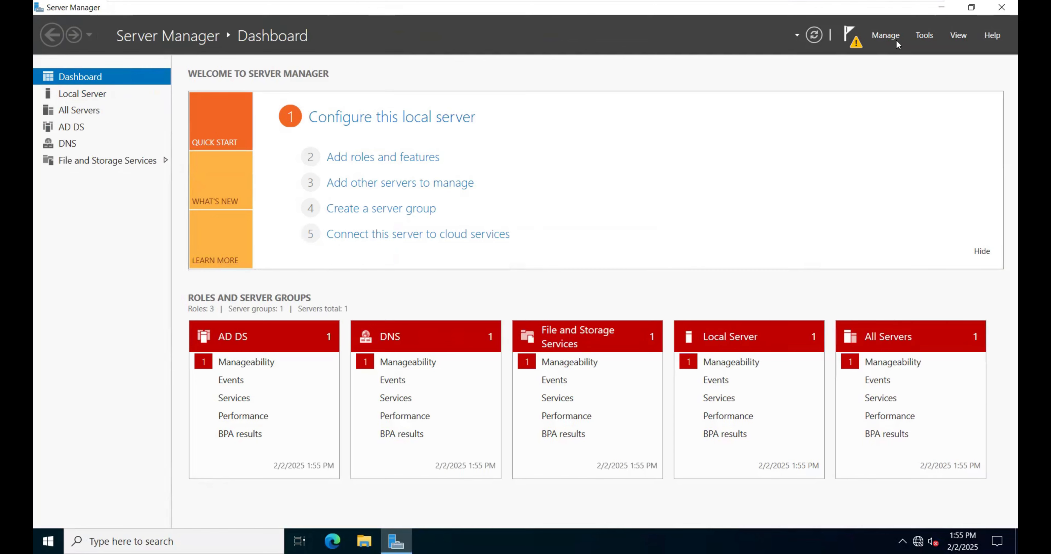
Step: In Active Directory Users and Computers, create a global security group named class in the delhi organizational unit
left_click(924, 36)
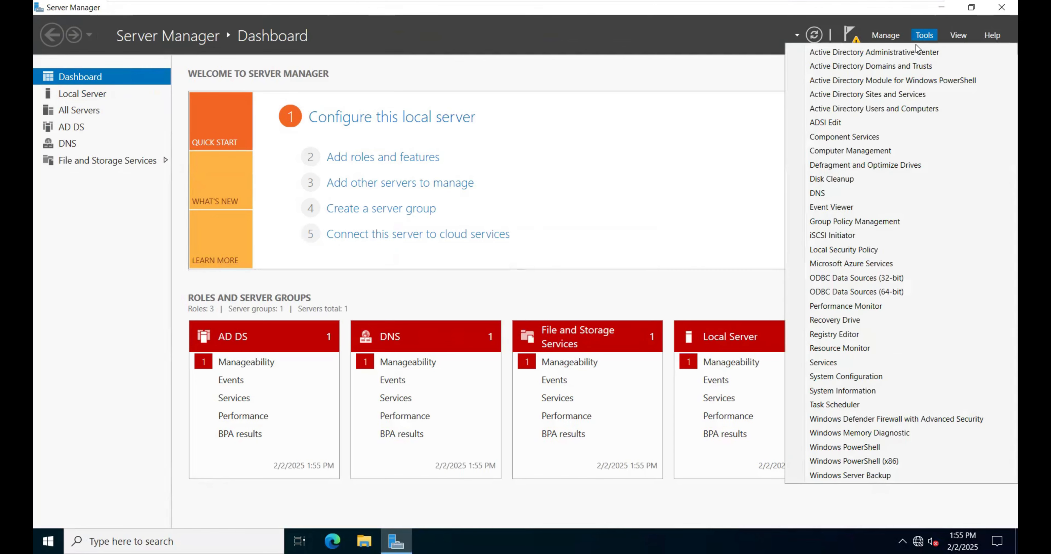
left_click(853, 110)
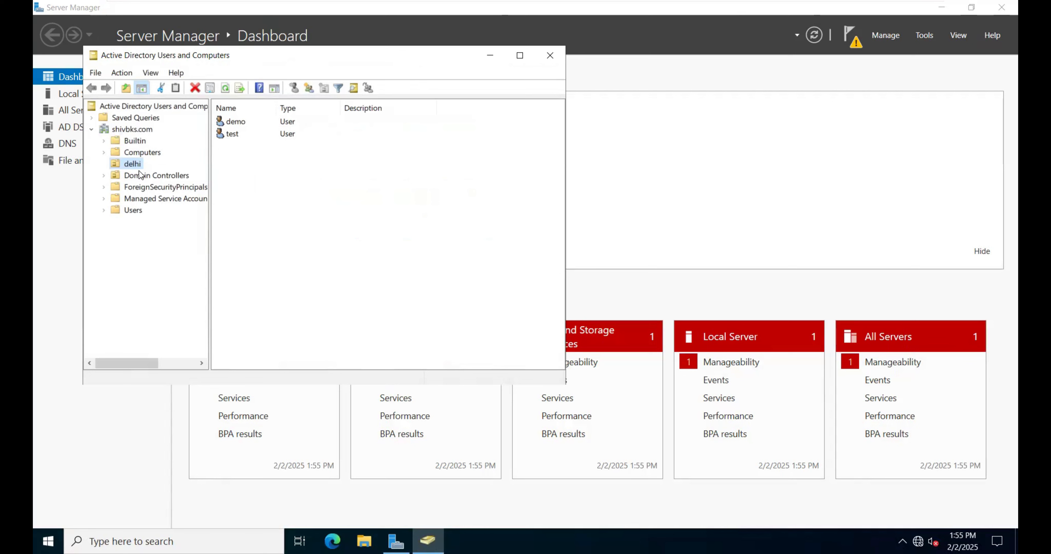
right_click(284, 199)
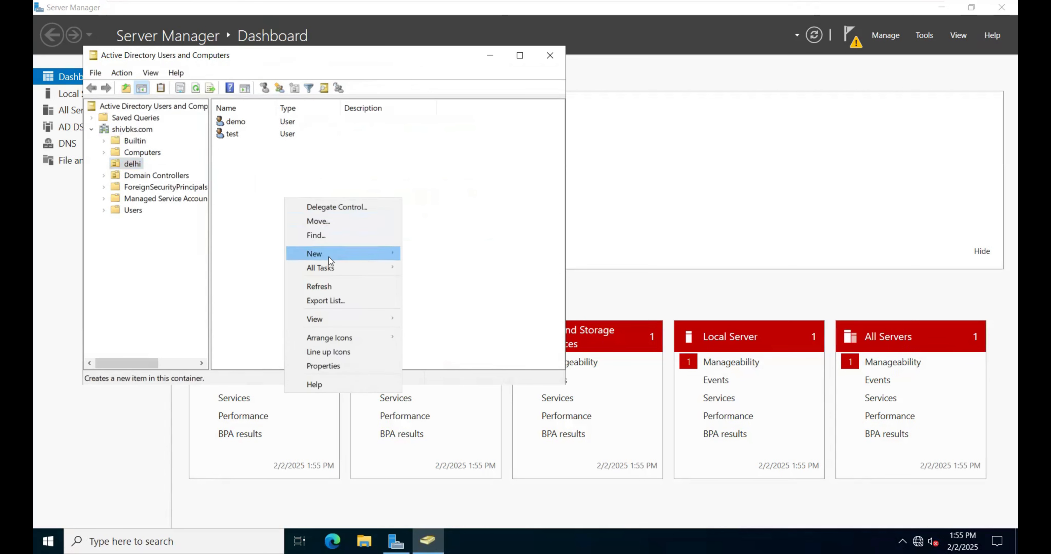
mouse_move(328, 257)
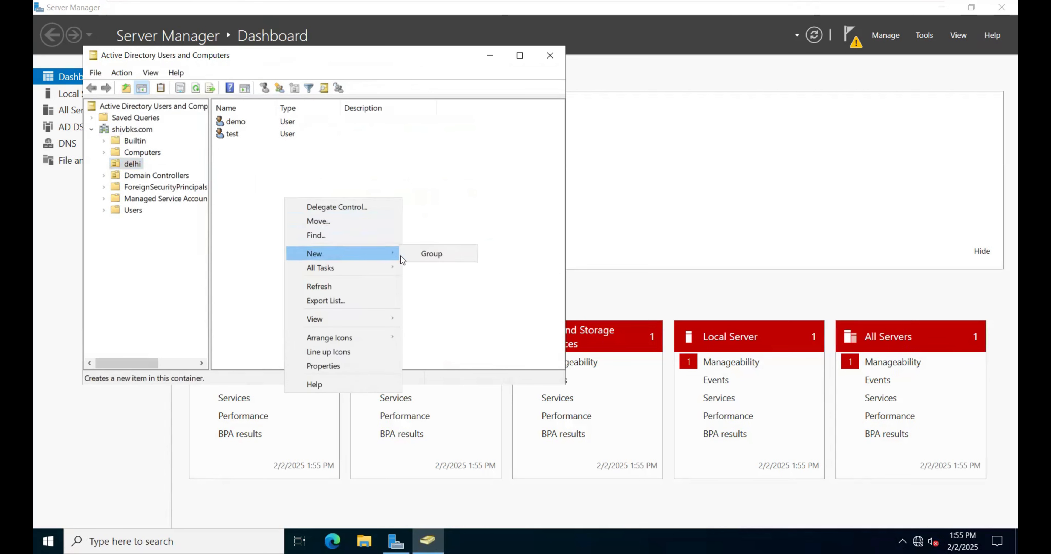
left_click(408, 255)
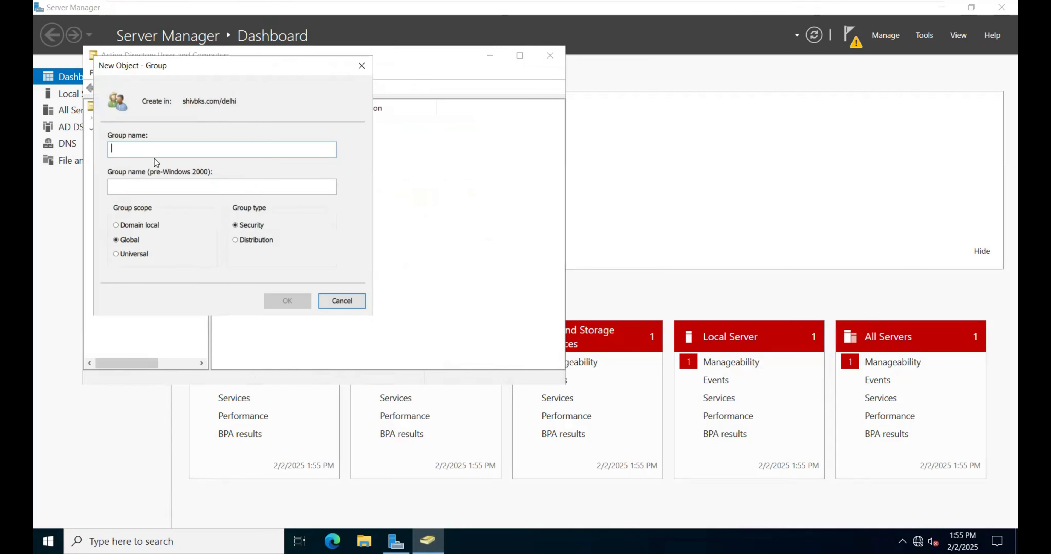
type("class")
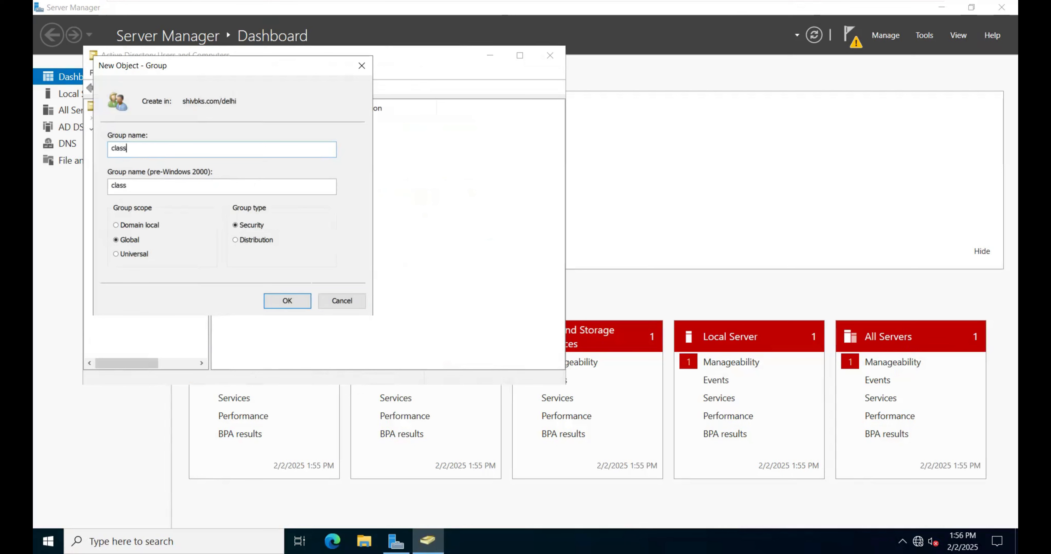
left_click(297, 301)
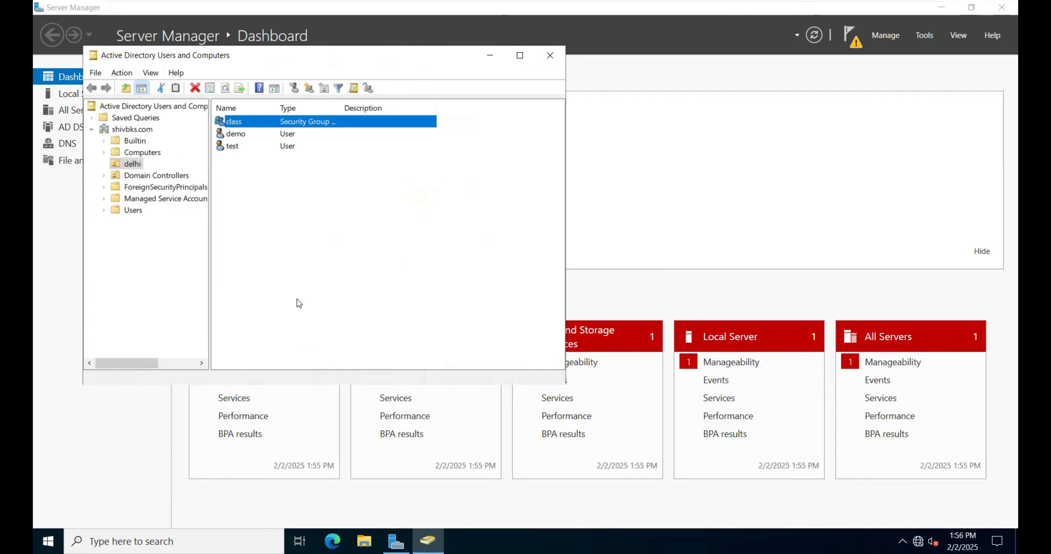
Step: Check which types of new objects the demo user is allowed to create in the delhi organizational unit
left_click(293, 241)
right_click(256, 185)
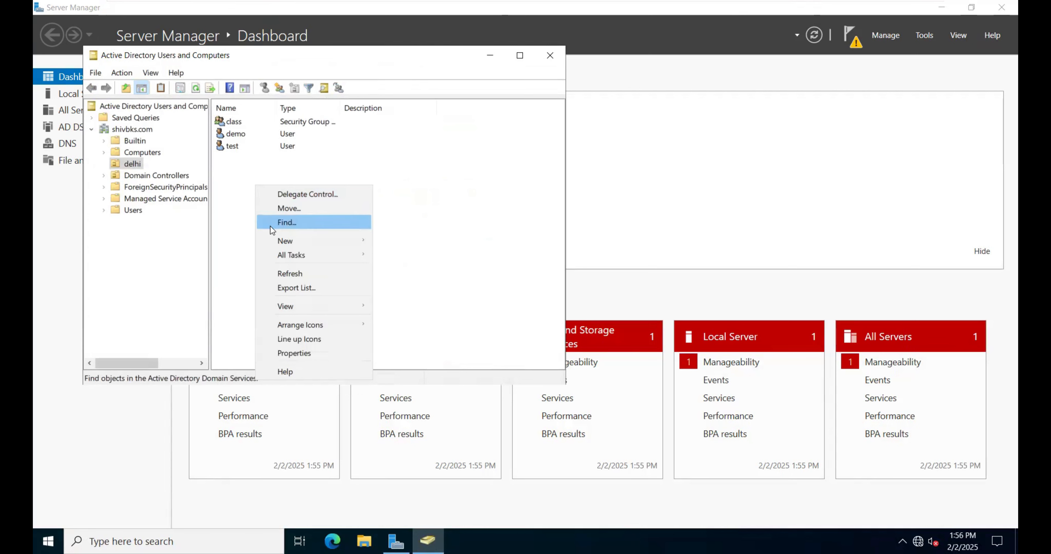
mouse_move(281, 244)
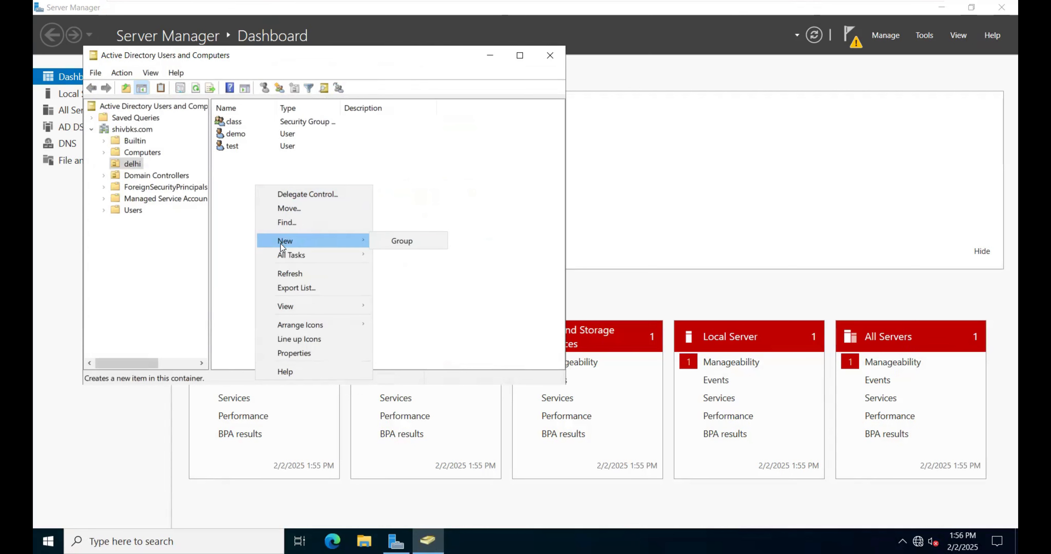
left_click(469, 97)
Step: Sign the demo user out of Windows, forcing the sign-out despite the Task Host background task
left_click(49, 539)
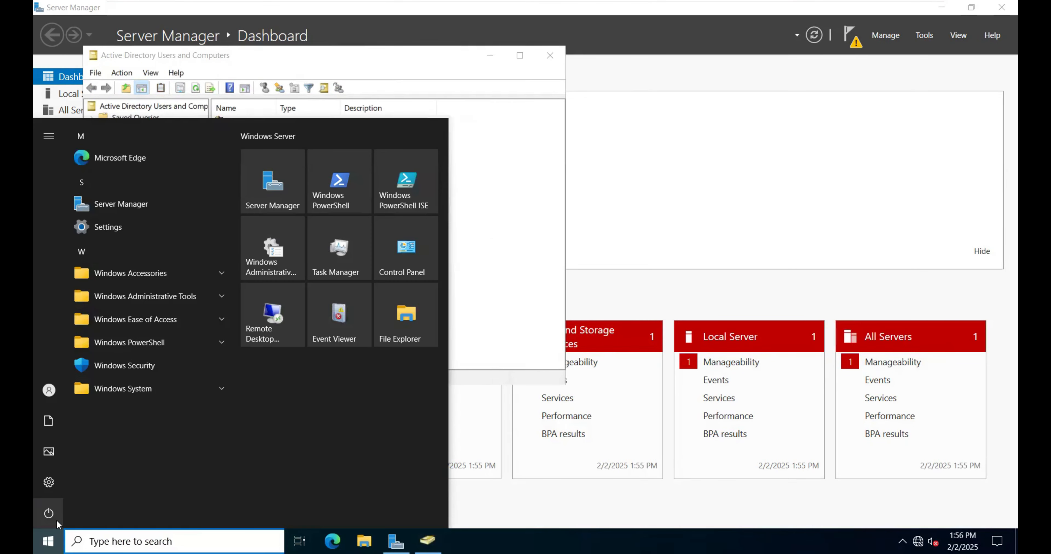
mouse_move(66, 409)
left_click(74, 390)
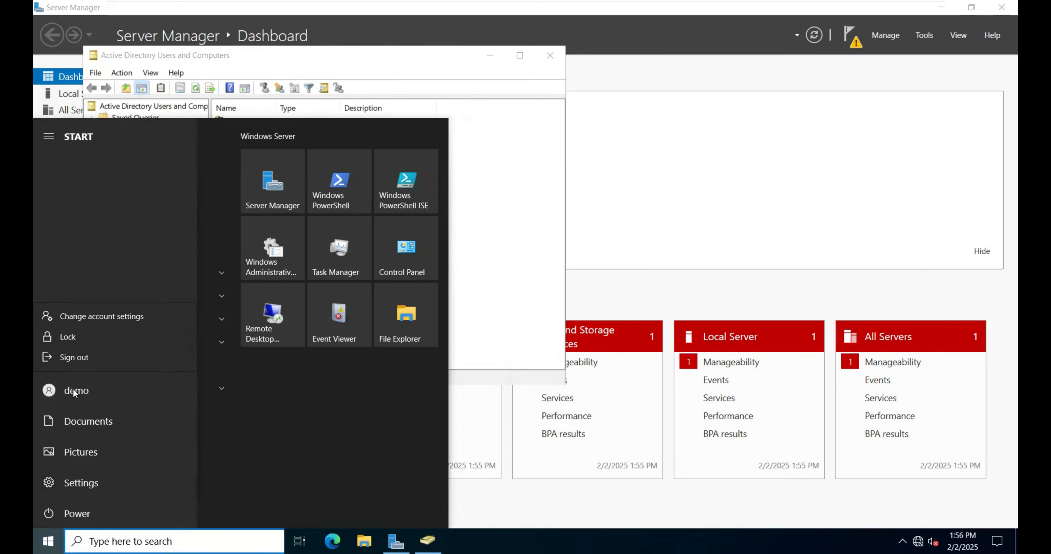
left_click(82, 362)
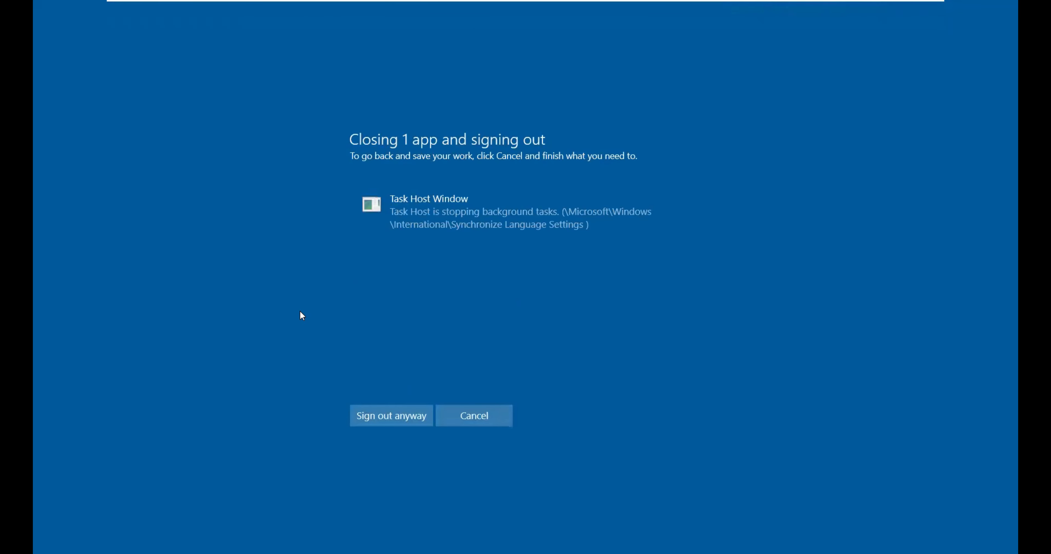
left_click(395, 425)
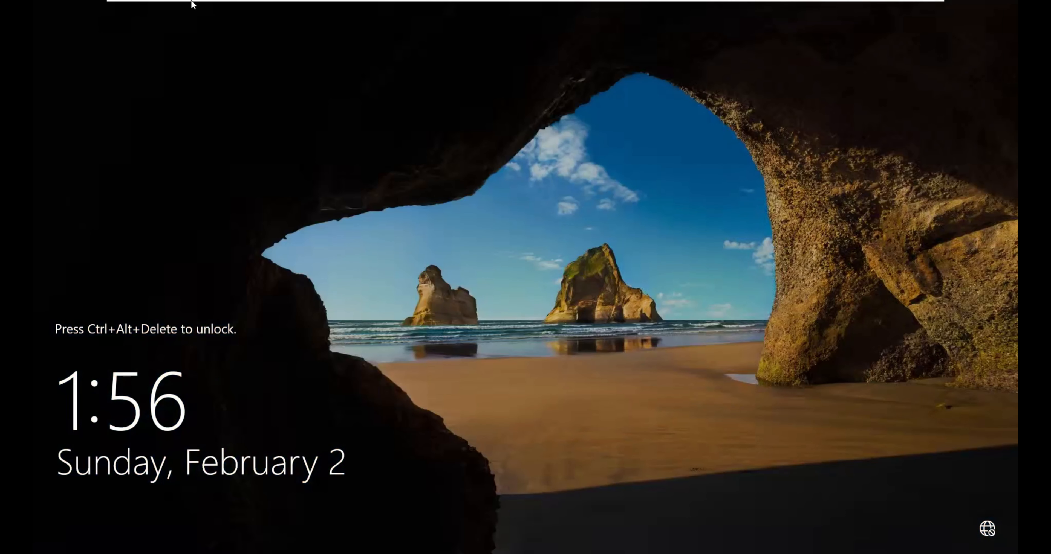
Step: Unlock the virtual machine and sign in to the SHIVBKS domain as the other user test with the account password
left_click(246, 9)
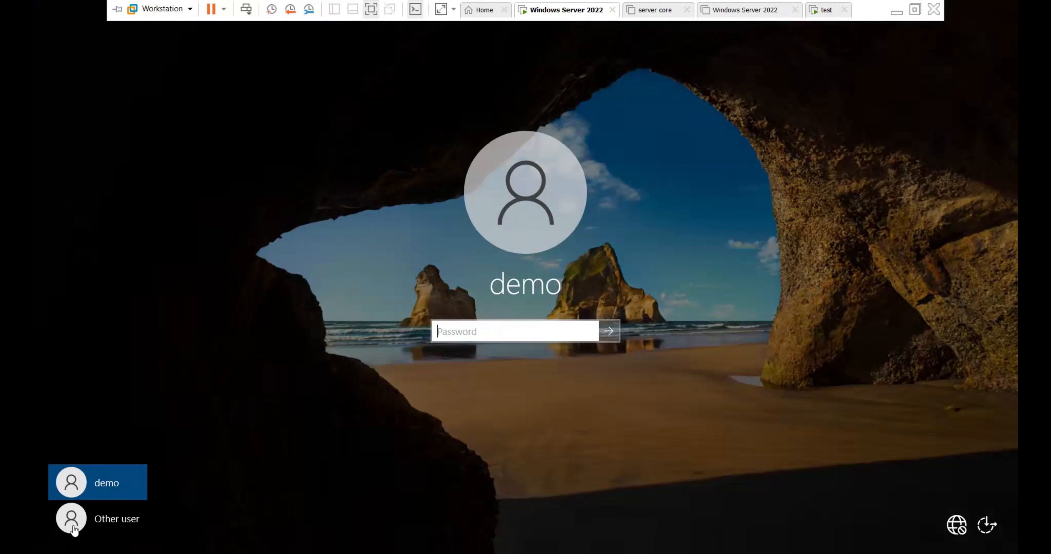
left_click(97, 516)
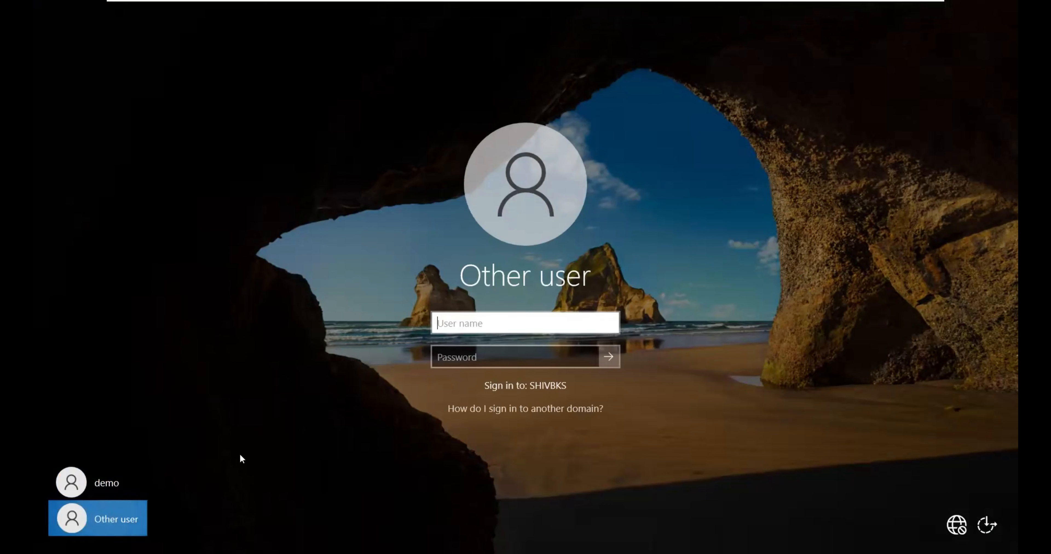
type("test")
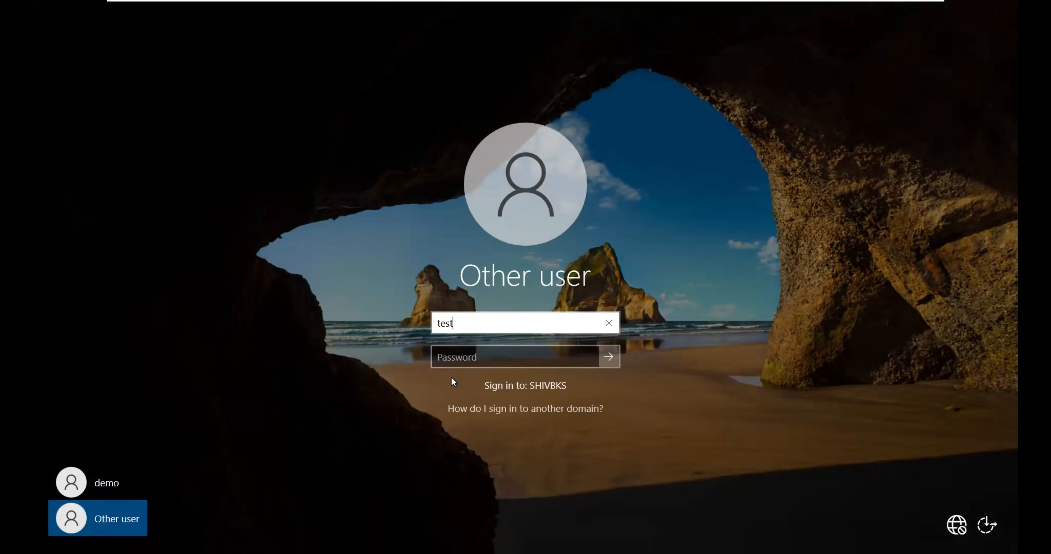
left_click(470, 355)
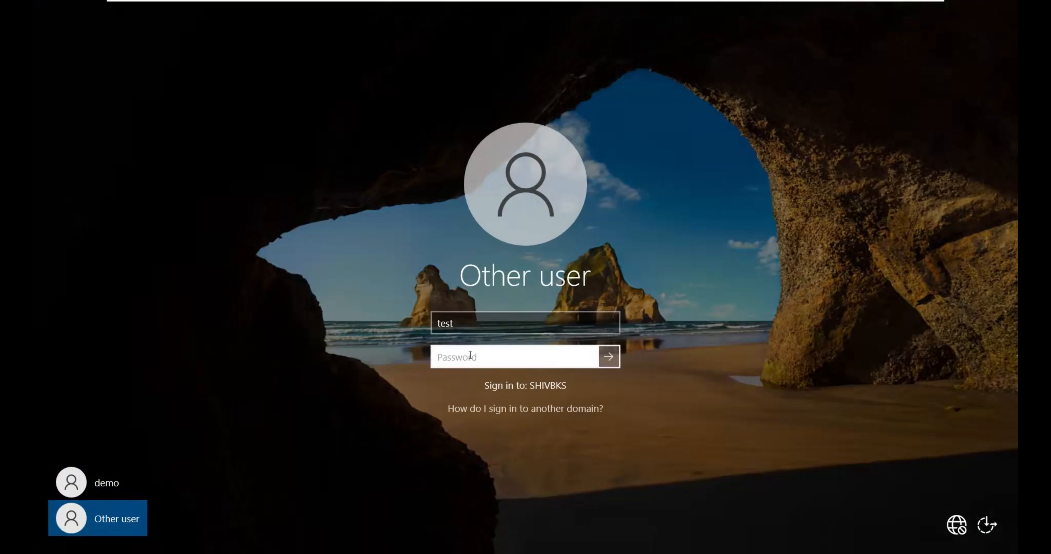
type("test123")
key("Return")
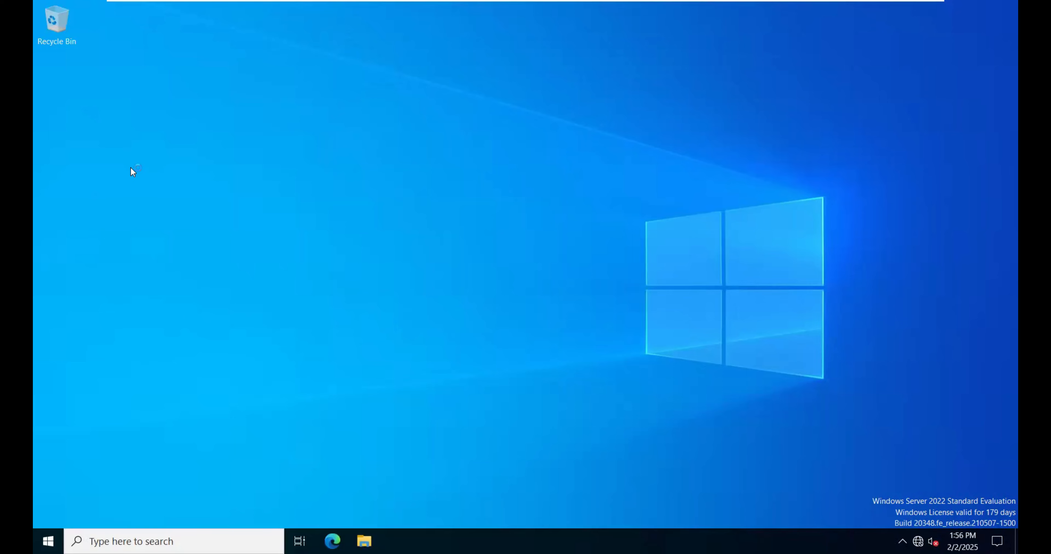
Step: Start Server Manager, authorizing it as test with the account password, and dismiss the Windows Admin Center message
left_click(172, 542)
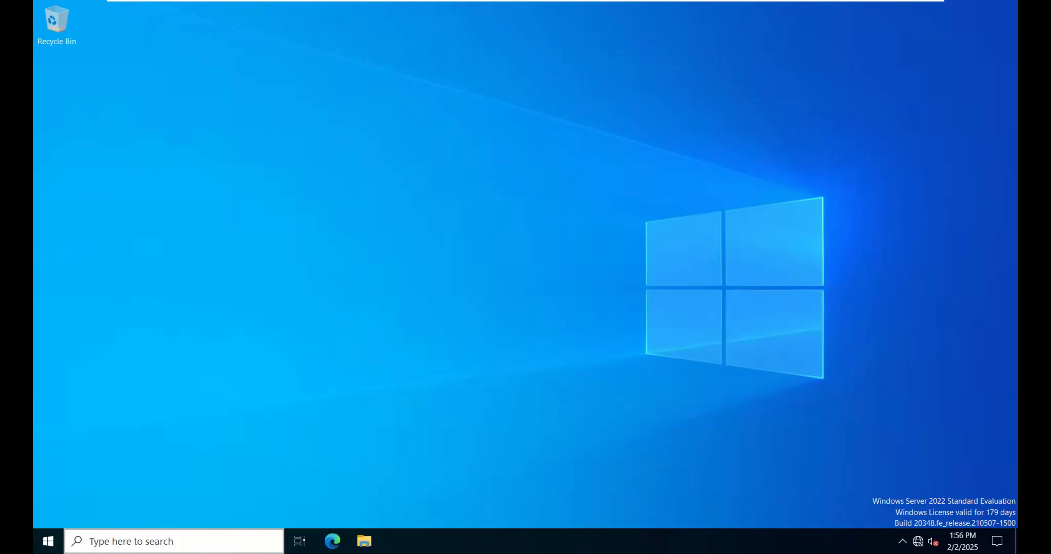
type("server")
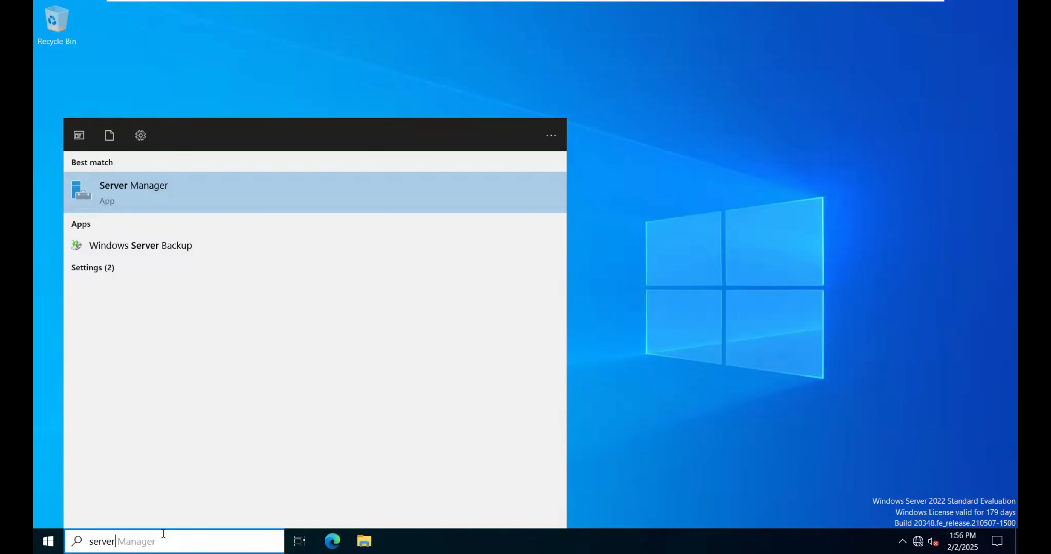
left_click(133, 189)
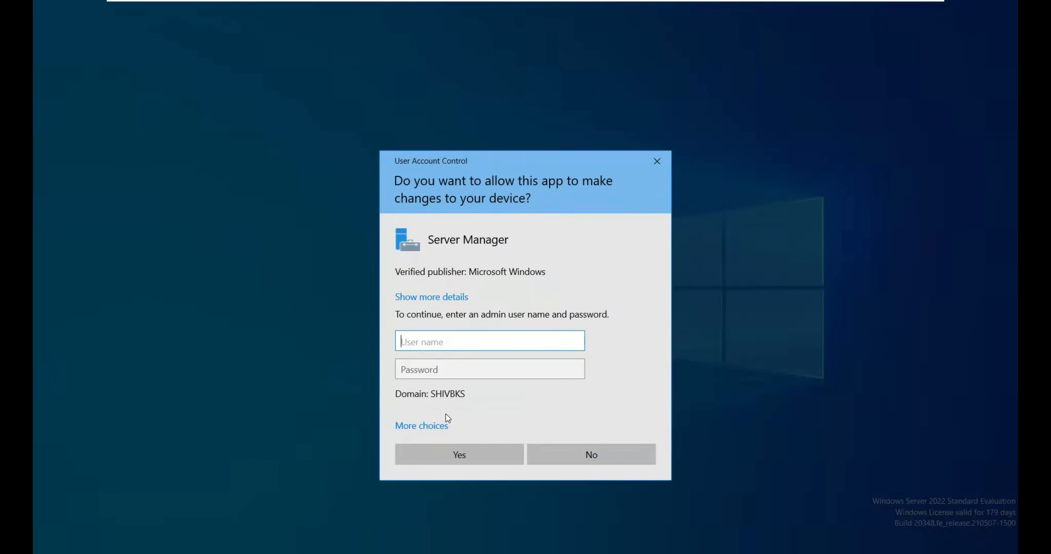
type("test")
left_click(473, 369)
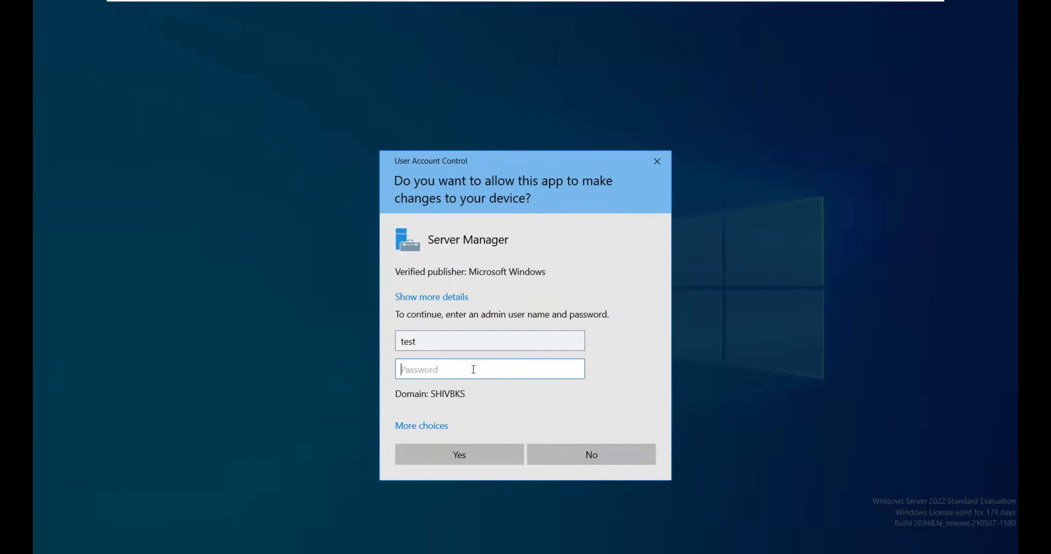
type("•••••••")
left_click(472, 459)
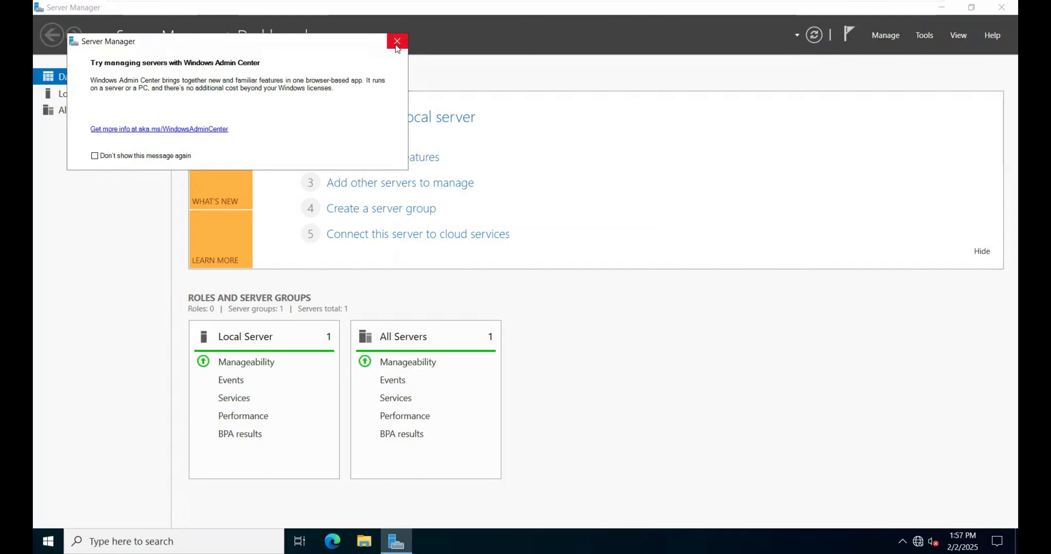
left_click(396, 42)
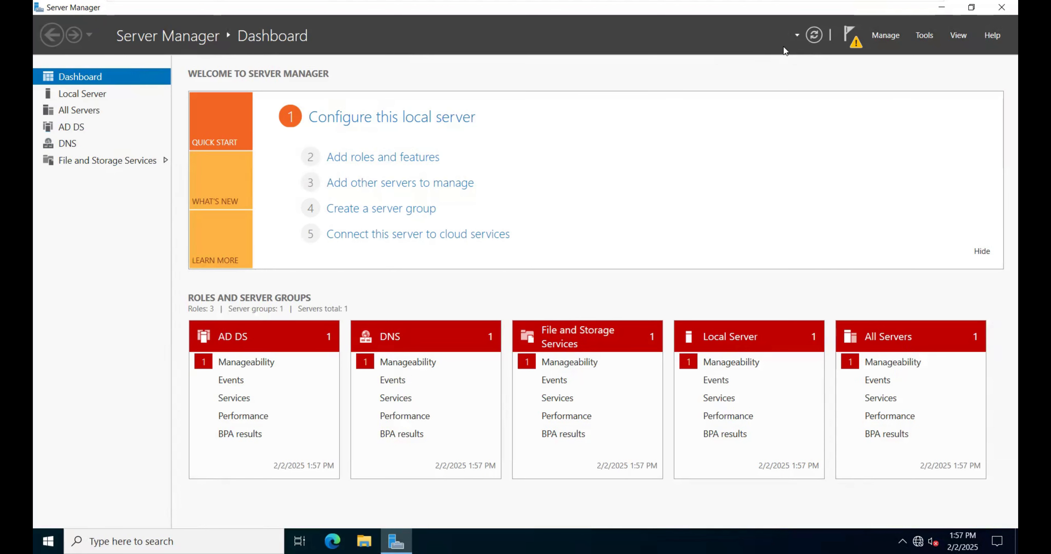
Step: Open Active Directory Users and Computers and check which actions the test user has in the Users container
left_click(921, 38)
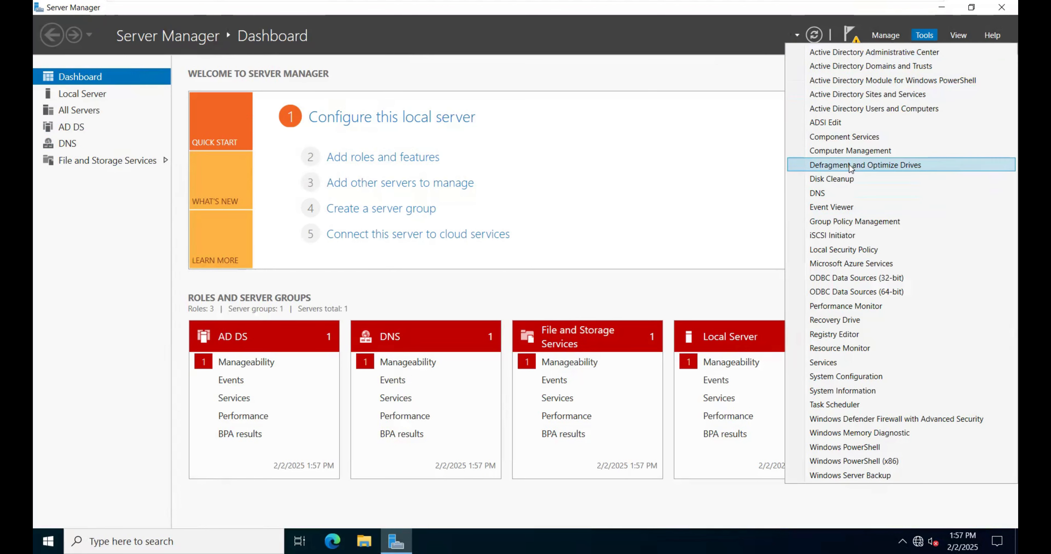
left_click(857, 111)
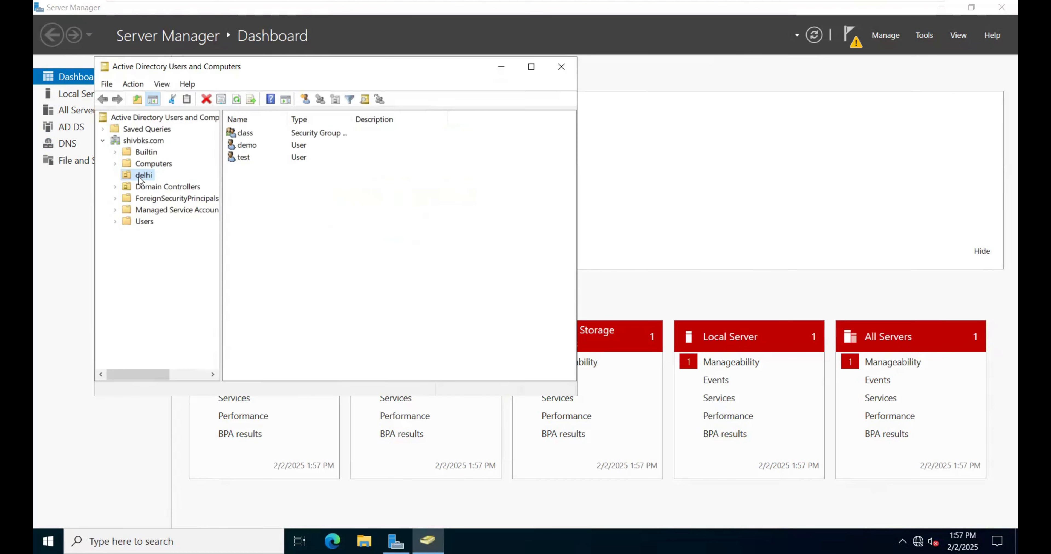
left_click(148, 223)
right_click(520, 193)
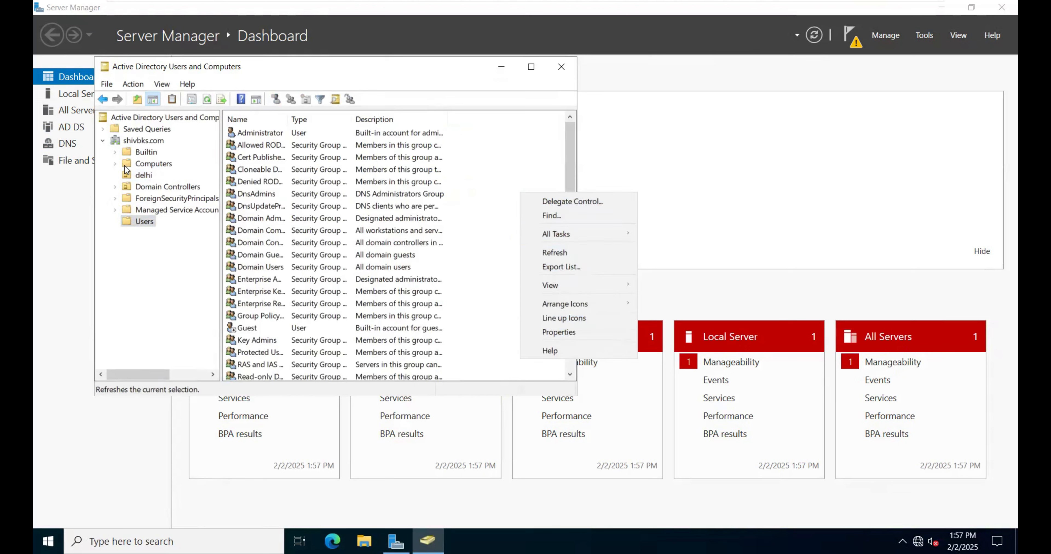
Step: Start a new user in the delhi OU with demo2 as both the first name and the user logon name
left_click(137, 176)
left_click(137, 176)
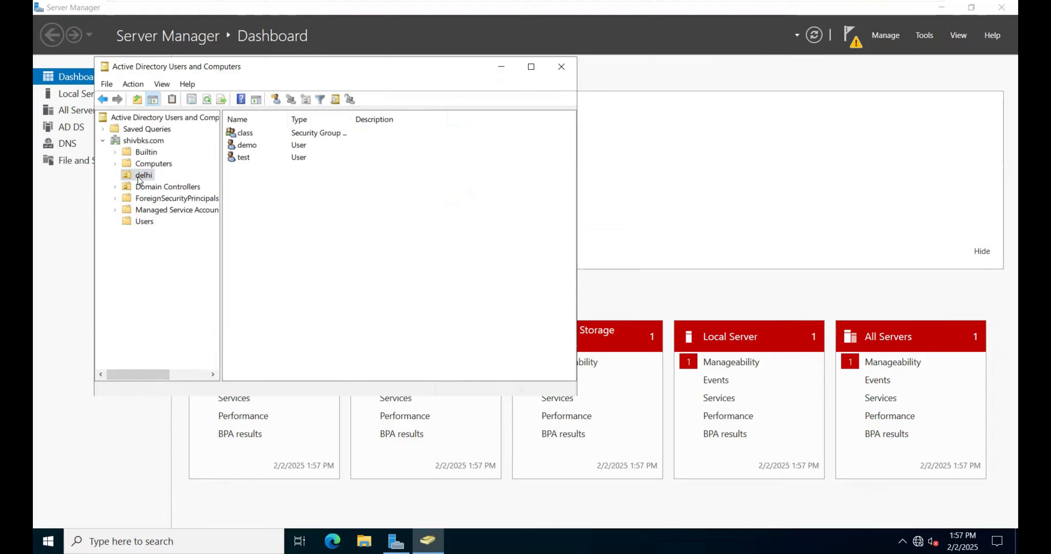
right_click(309, 189)
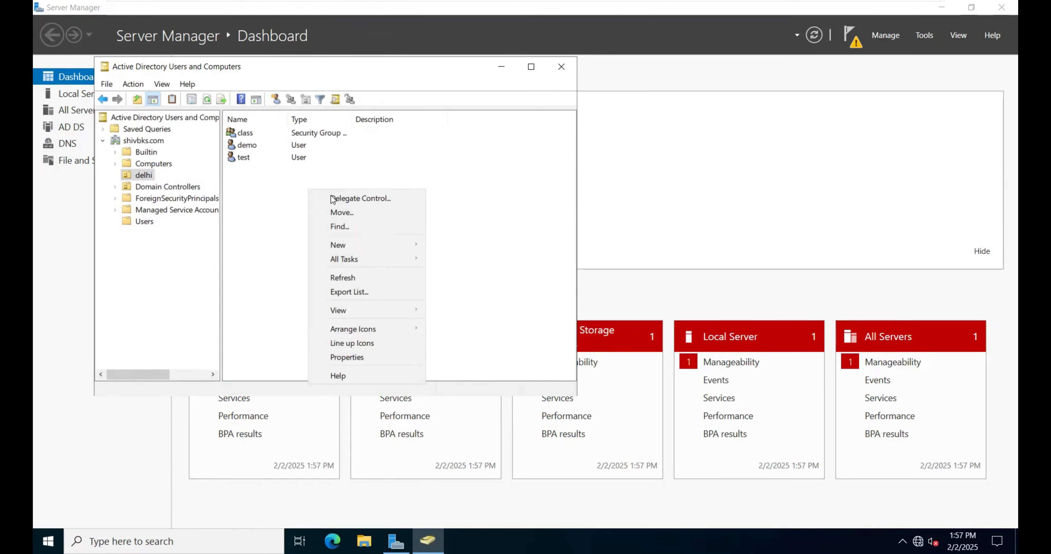
mouse_move(360, 246)
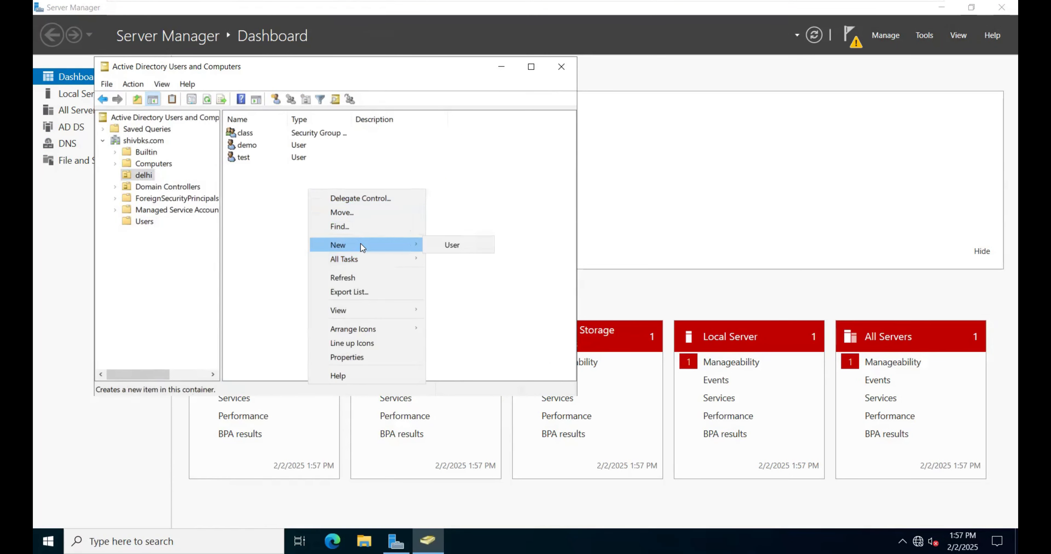
left_click(447, 247)
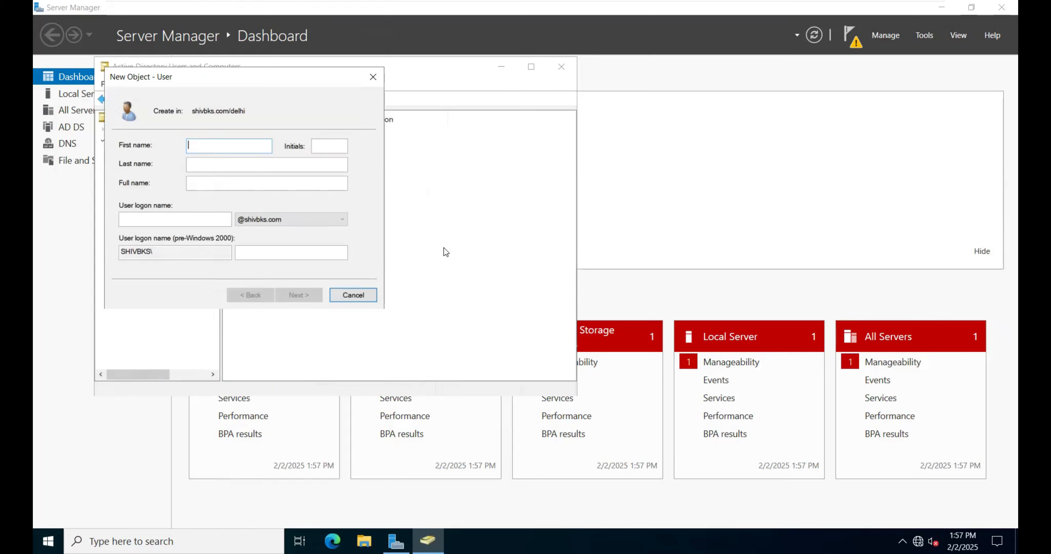
type("demo")
key("Tab")
key("Tab")
key("Tab")
type("demo")
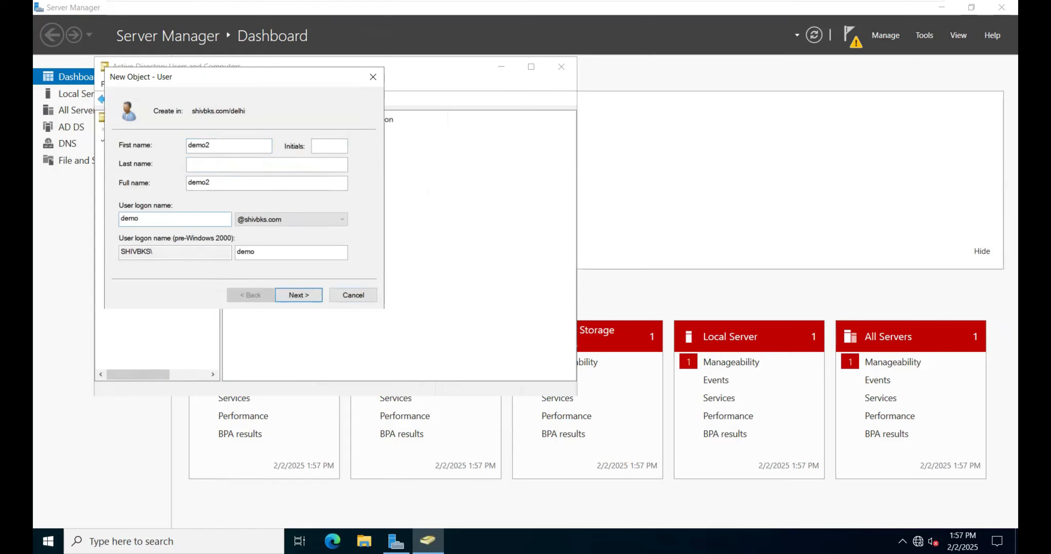
left_click(310, 293)
Step: Enter and confirm demo2's password, waive the change at next logon, disallow password changes, set it never to expire, and create the user
type("Pass")
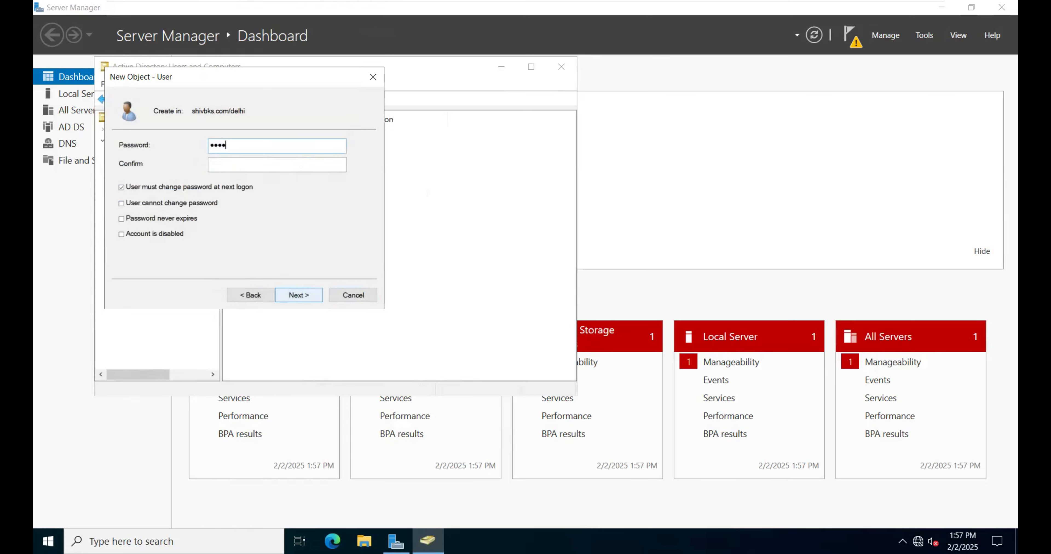
type("@1Pass")
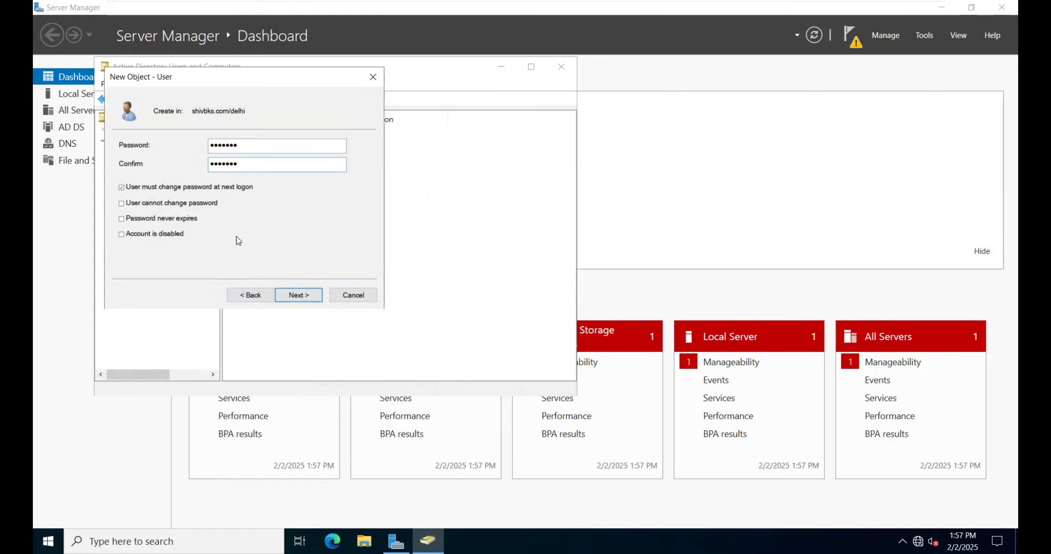
left_click(232, 187)
left_click(170, 205)
left_click(178, 220)
left_click(302, 295)
left_click(285, 294)
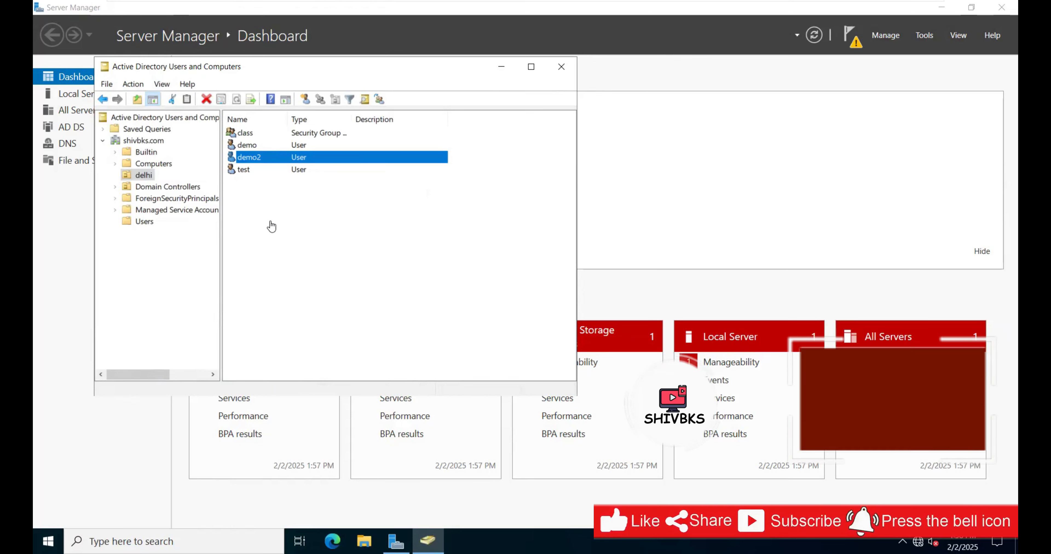
mouse_move(222, 6)
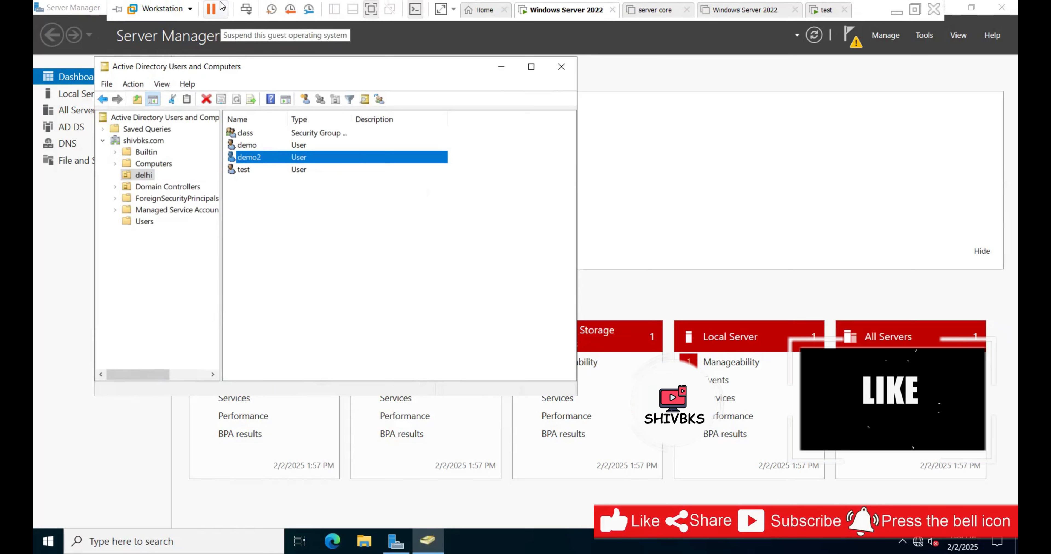